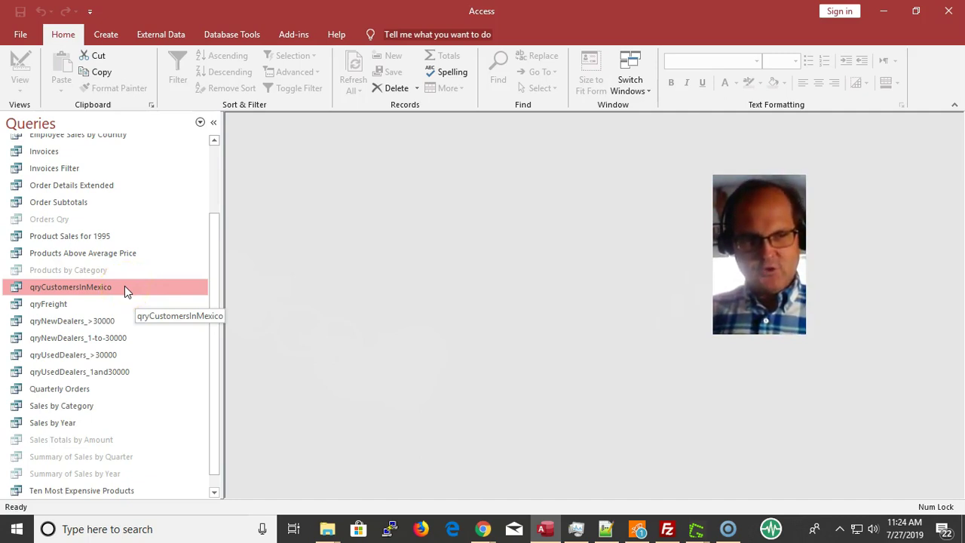
Open the qryCustomersInMexico query and maximize its datasheet window.
left_click(112, 287)
right_click(111, 287)
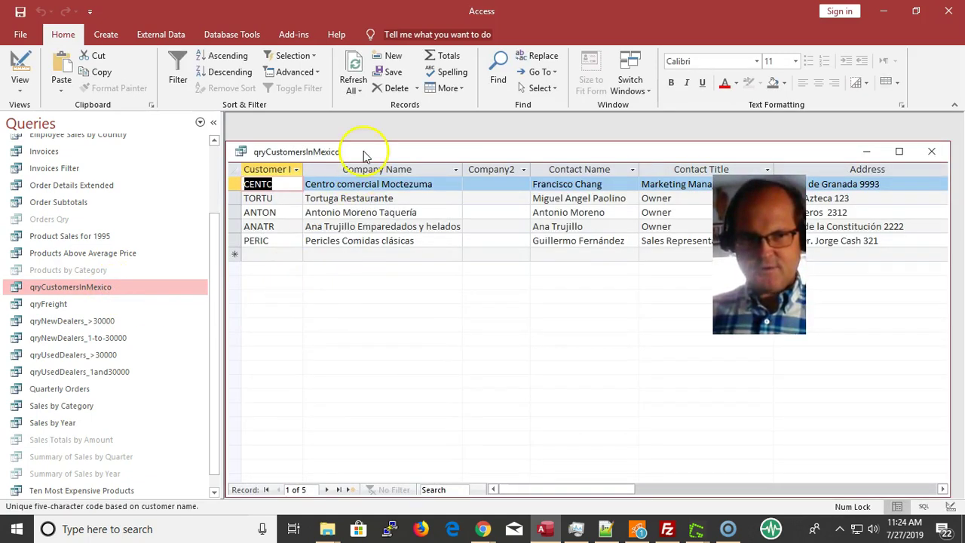
double_click(366, 152)
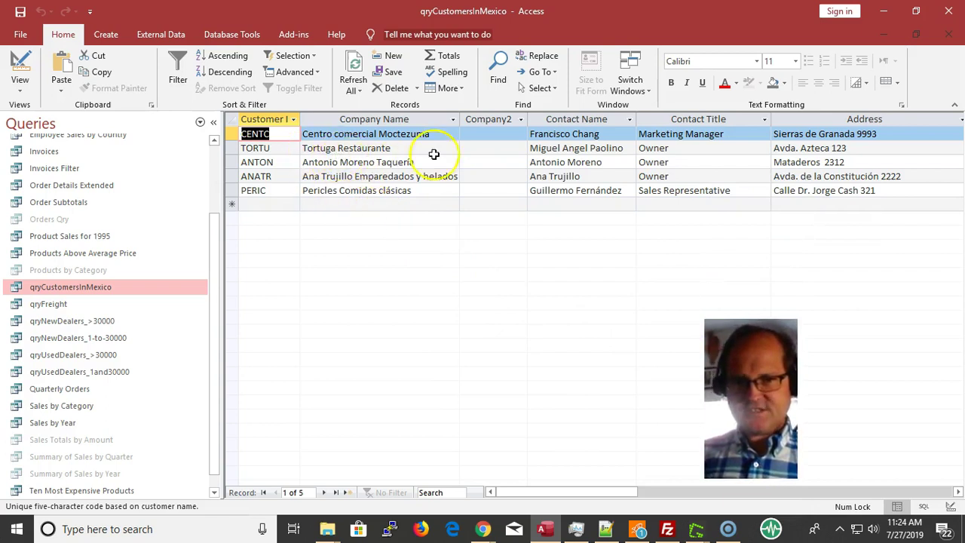
left_click(355, 161)
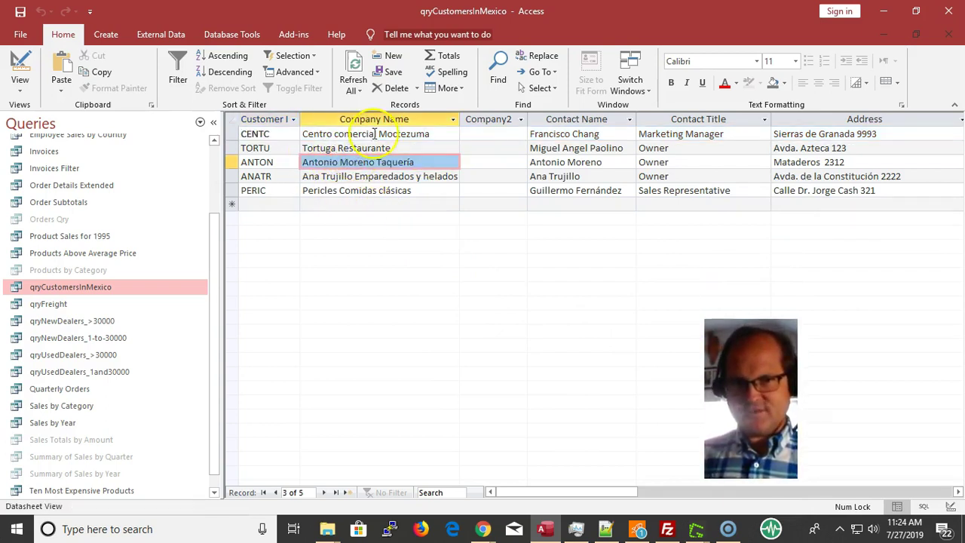
left_click(372, 146)
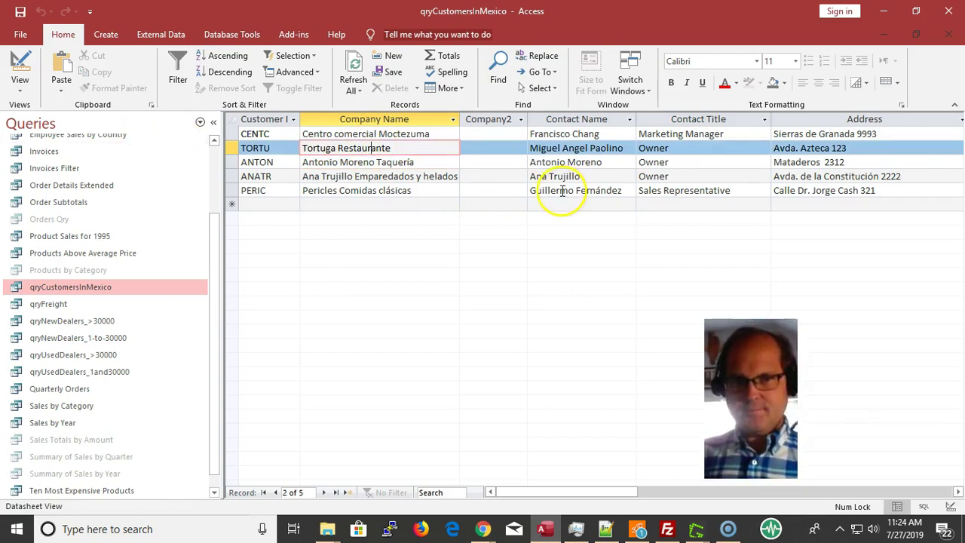
left_click(473, 190)
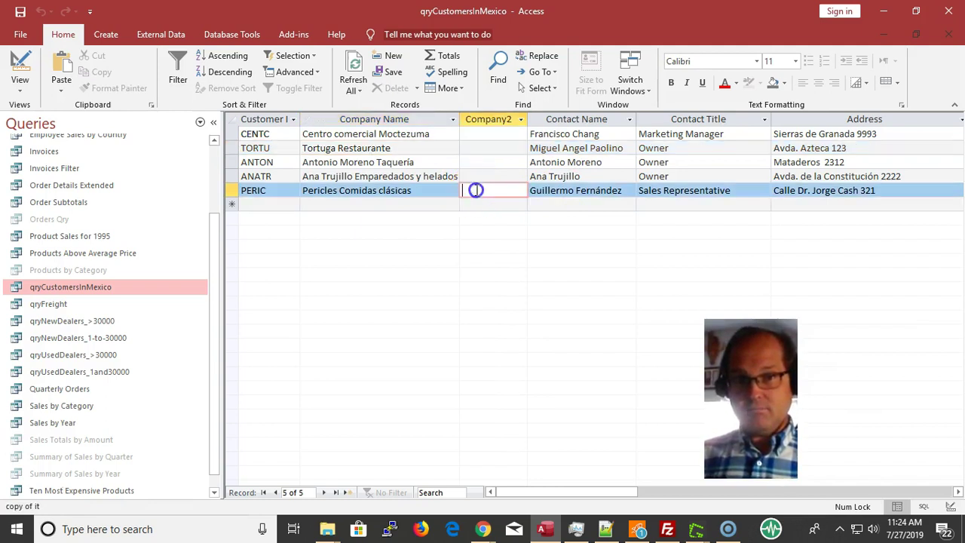
left_click(414, 175)
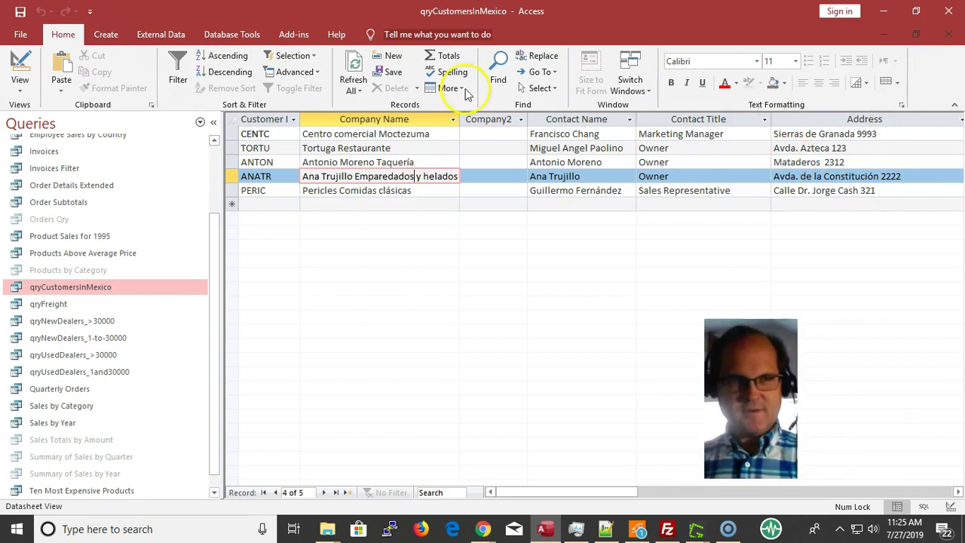
Switch the query to Design view and delete the "mexico" criterion from the Country column.
left_click(20, 62)
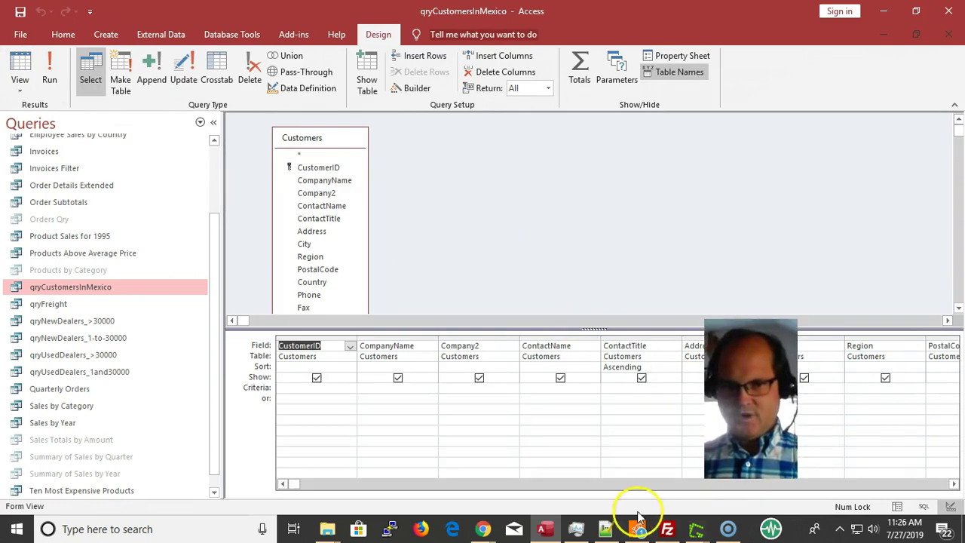
left_click_drag(750, 400, 771, 195)
left_click(792, 441)
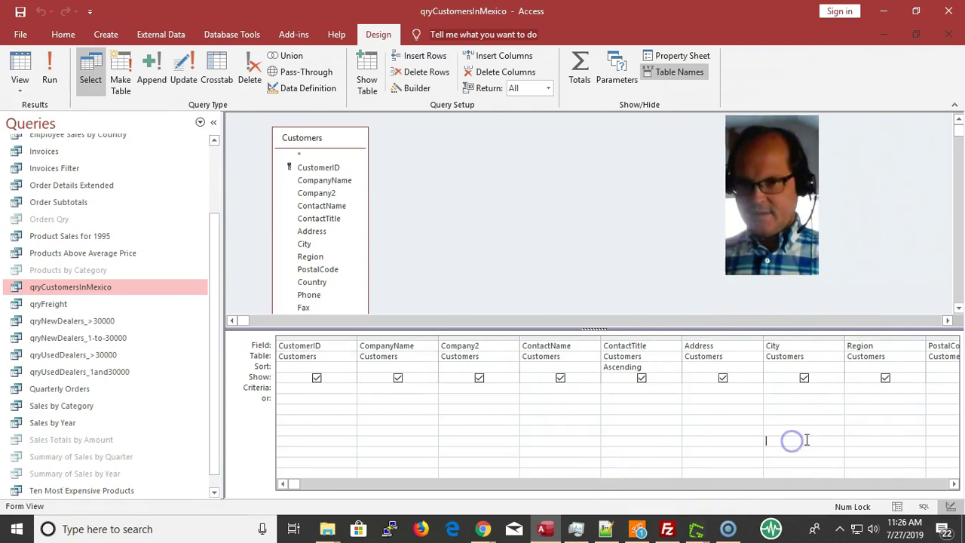
key("Right")
key("Right")
key("Right")
key("Right")
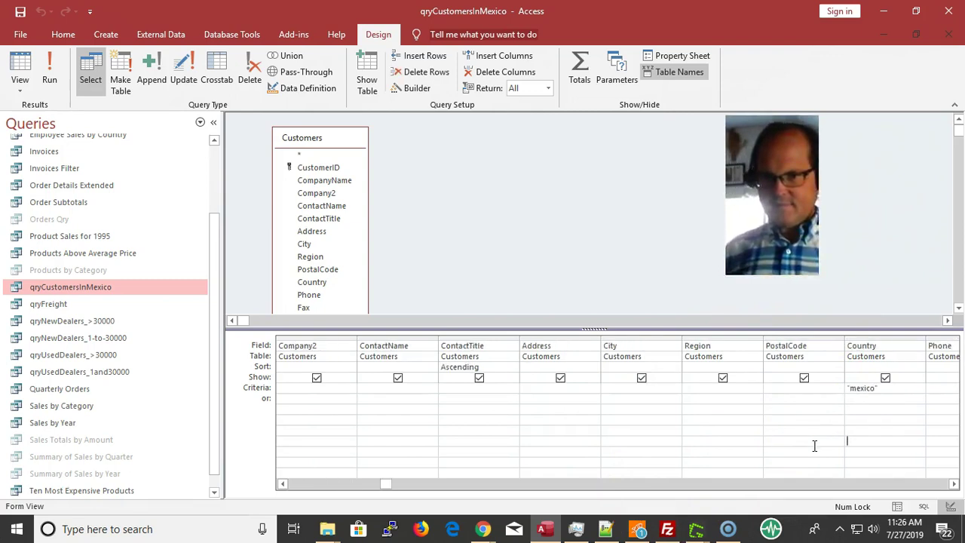
key("Up")
key("Up")
key("Up")
key("Up")
key("Up")
key("Left")
key("Left")
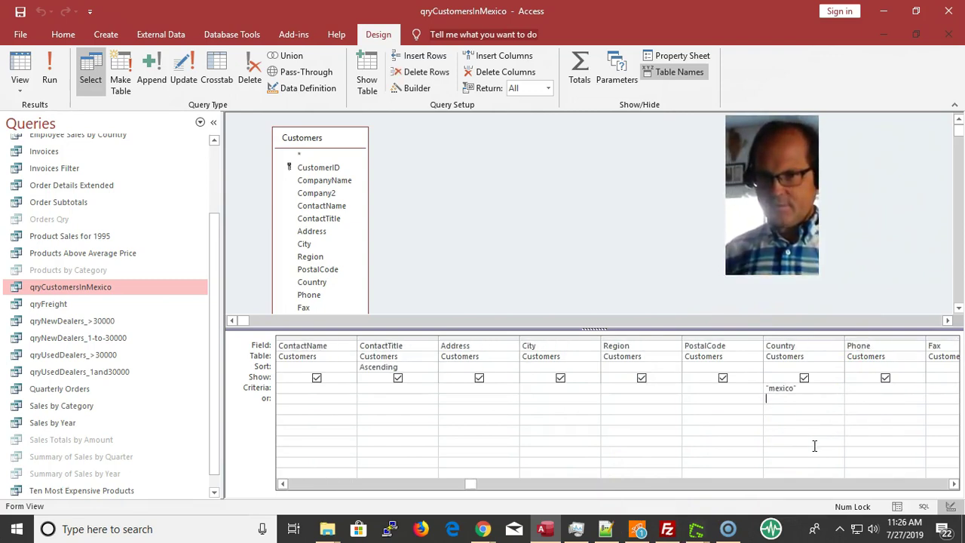
key("Right")
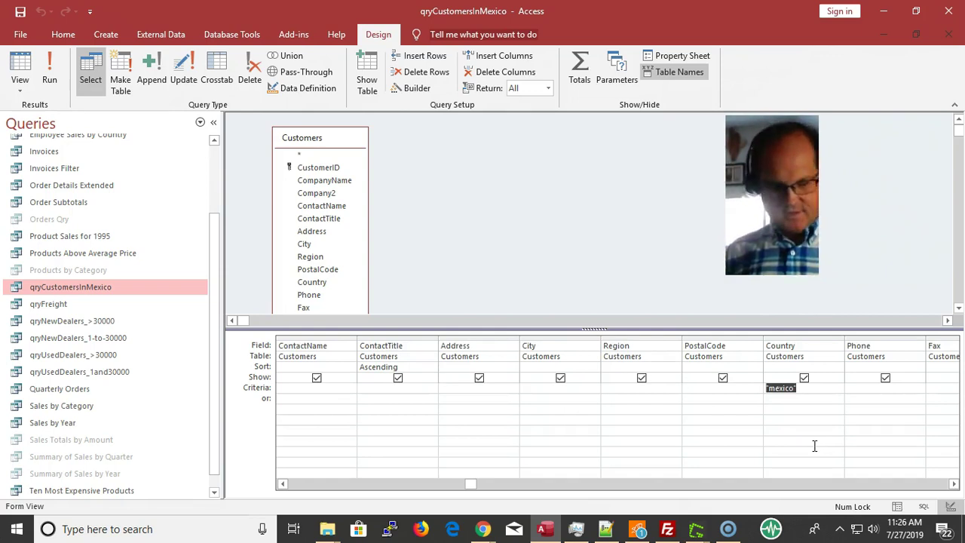
key("Delete")
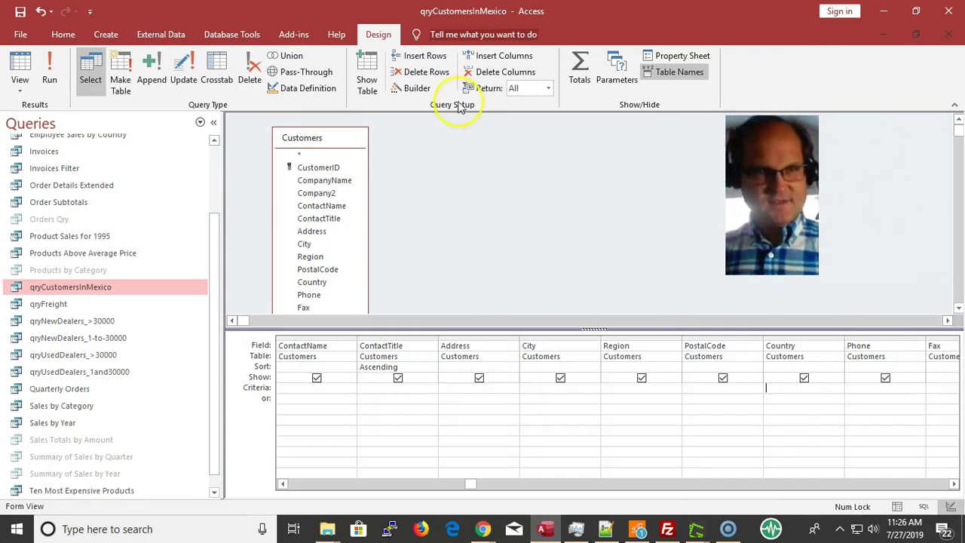
Run the query without a country criterion and examine the values in the Country column of the results.
left_click(49, 91)
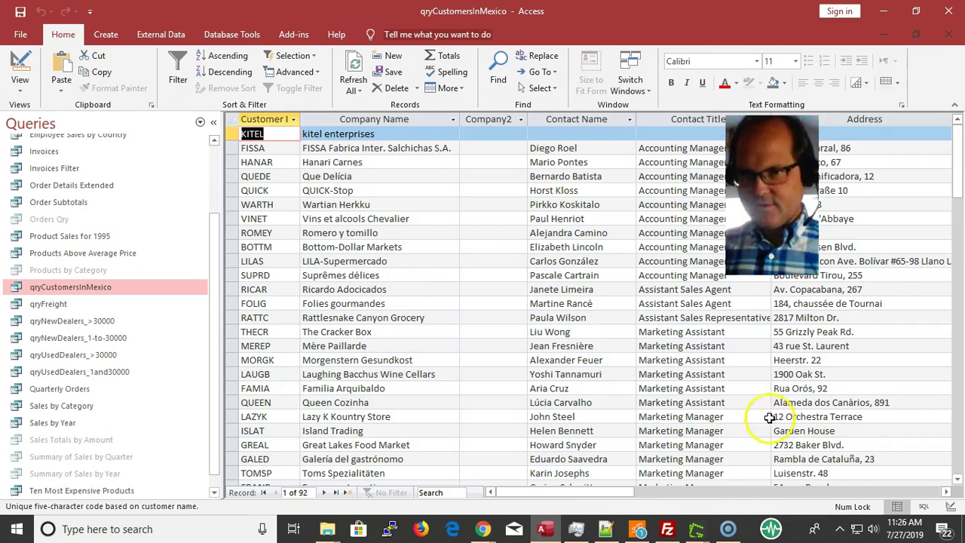
key("Tab")
key("Tab")
key("Tab")
key("Tab")
key("Tab")
key("Tab")
key("Tab")
key("Tab")
key("Tab")
key("Tab")
key("Tab")
key("Tab")
key("Tab")
key("Tab")
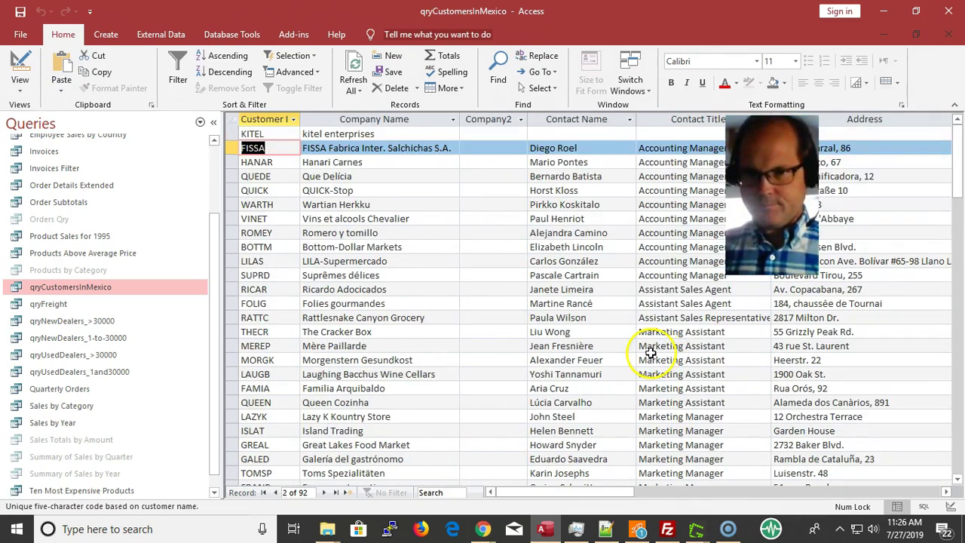
key("Tab")
key("Tab")
key("Tab")
key("Tab")
key("Tab")
key("Tab")
key("Tab")
key("Tab")
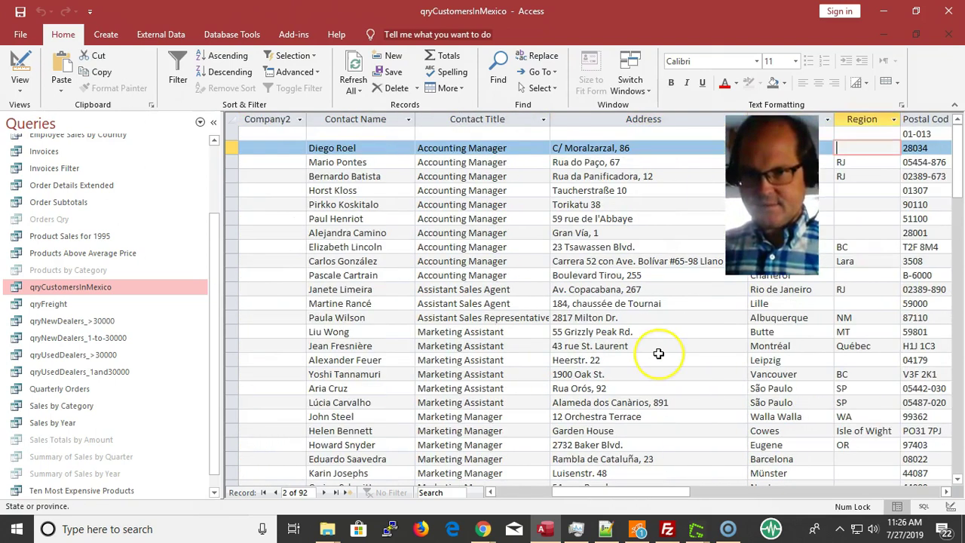
key("Tab")
key("Tab")
key("Tab")
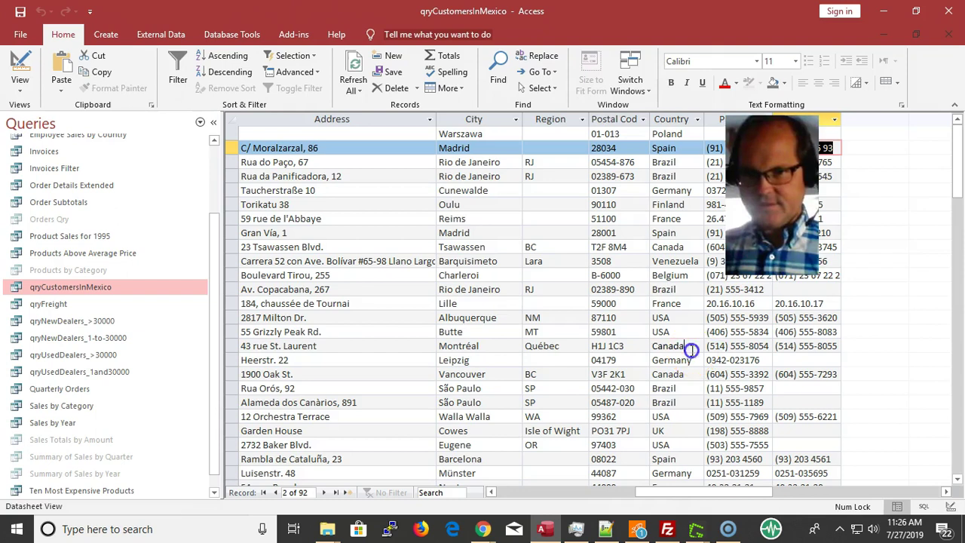
left_click(692, 349)
left_click(692, 361)
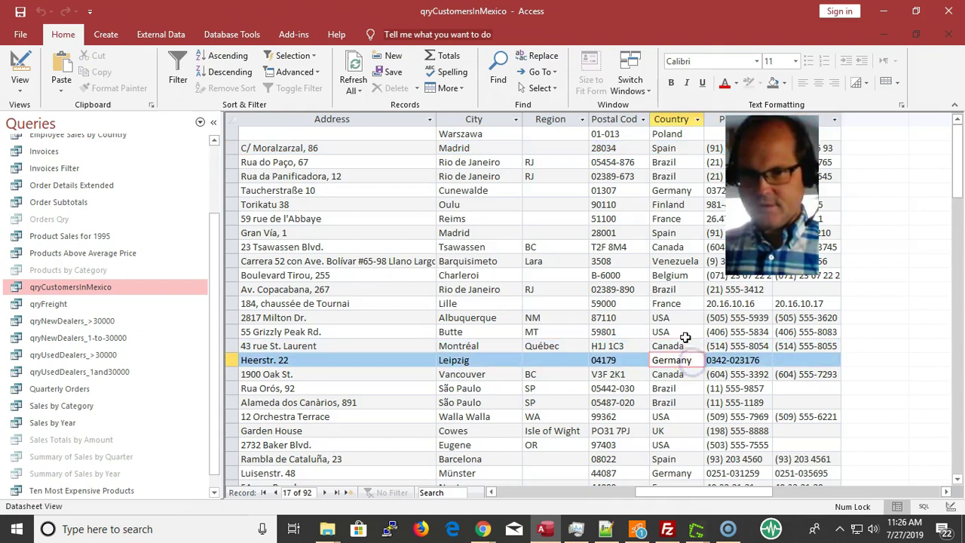
right_click(684, 346)
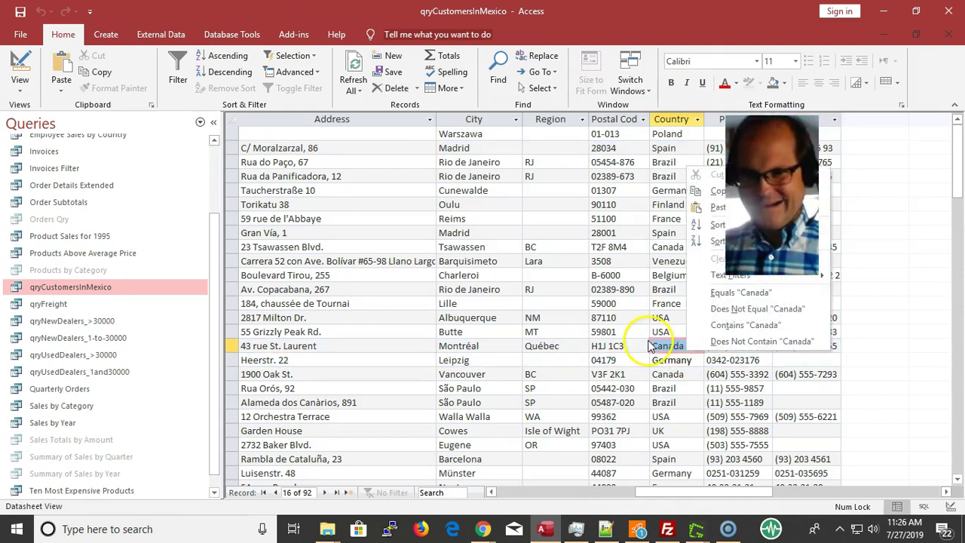
left_click(679, 371)
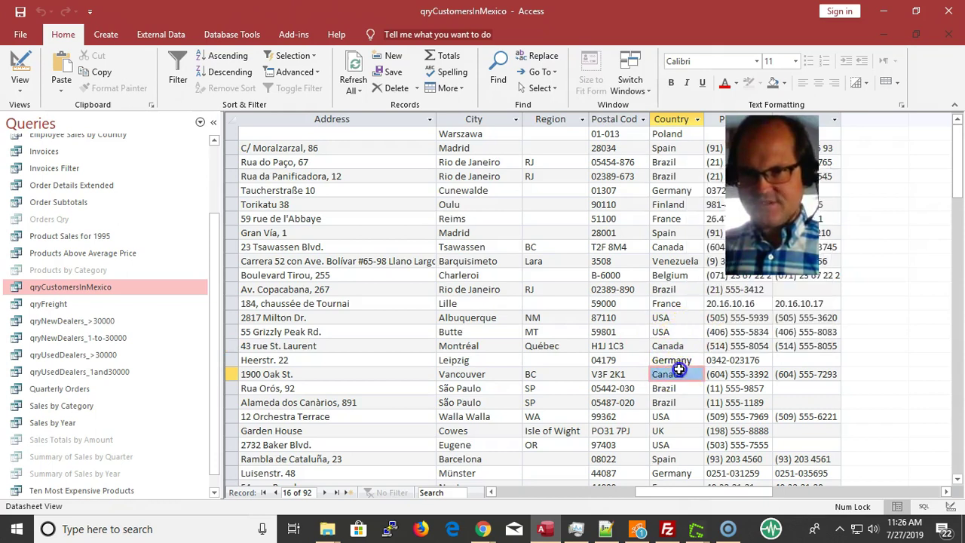
left_click(678, 363)
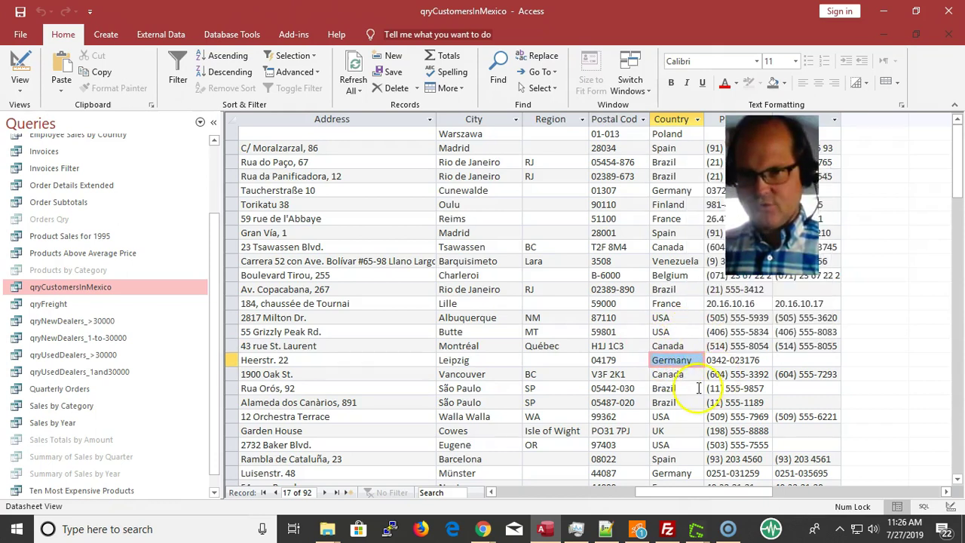
right_click(675, 347)
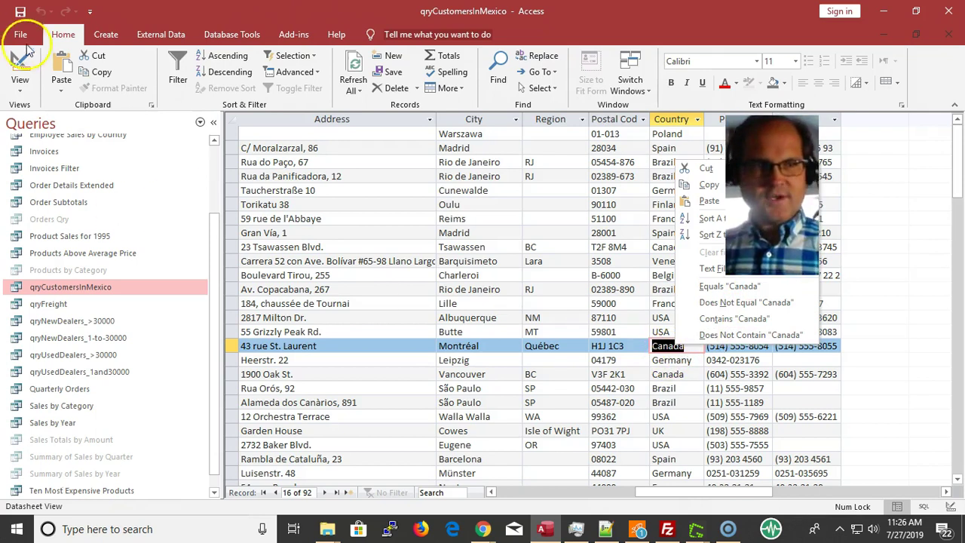
Return to Design view, set the Country criterion to "canada", and run the query.
left_click(17, 72)
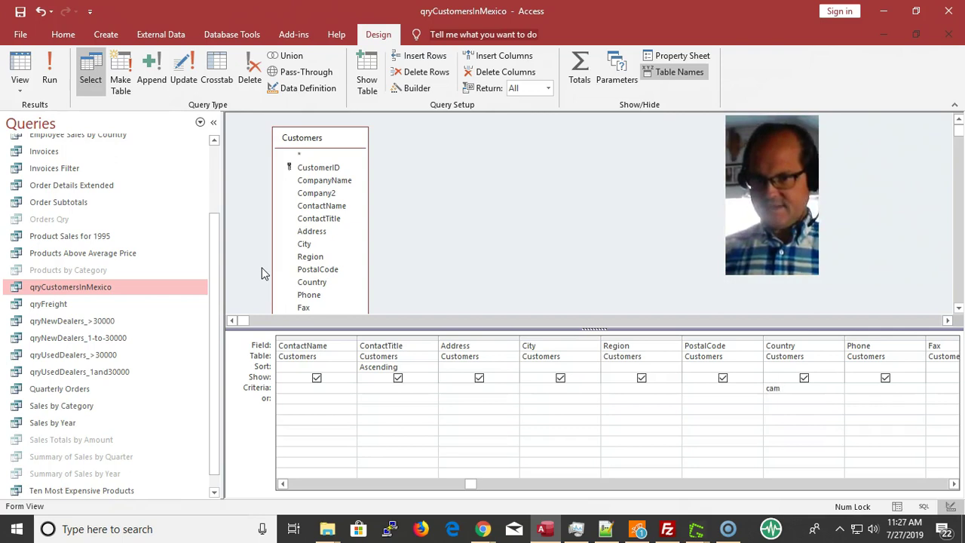
type("canada\"")
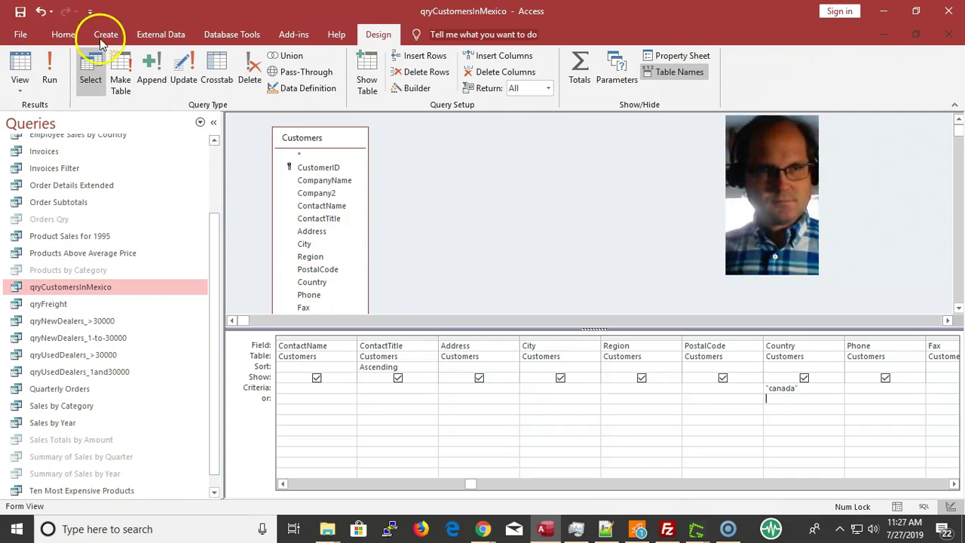
left_click(47, 68)
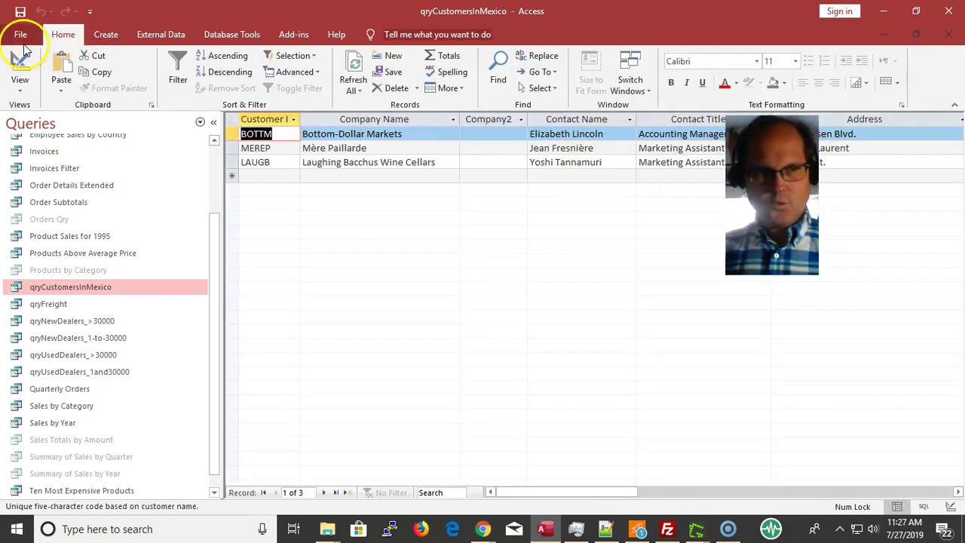
Back in Design view, extend the Country criterion to "canada" And "germany".
left_click(19, 75)
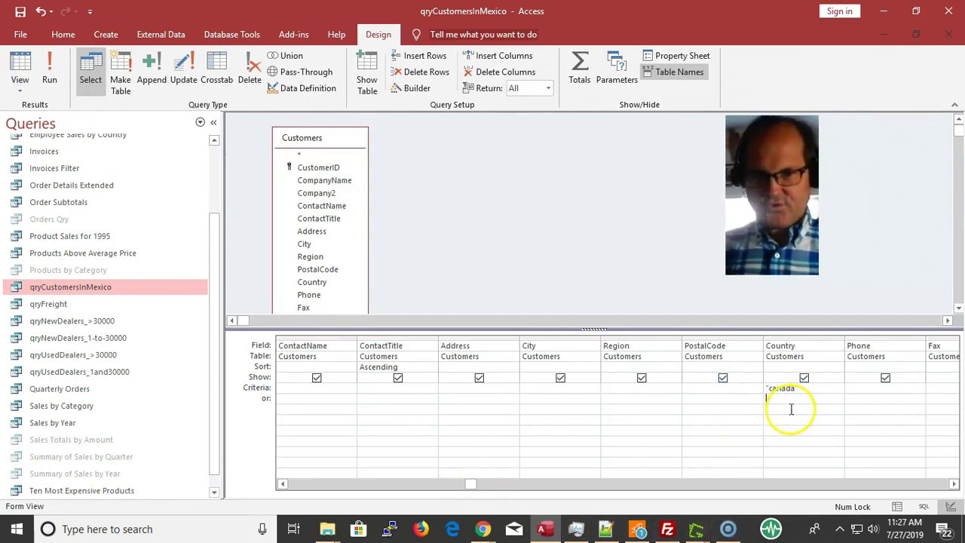
left_click(832, 391)
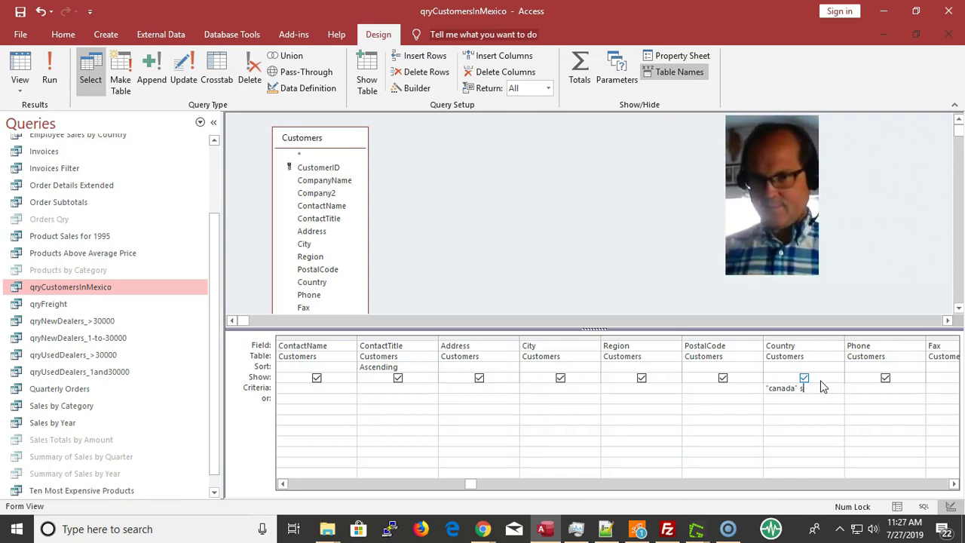
type("a")
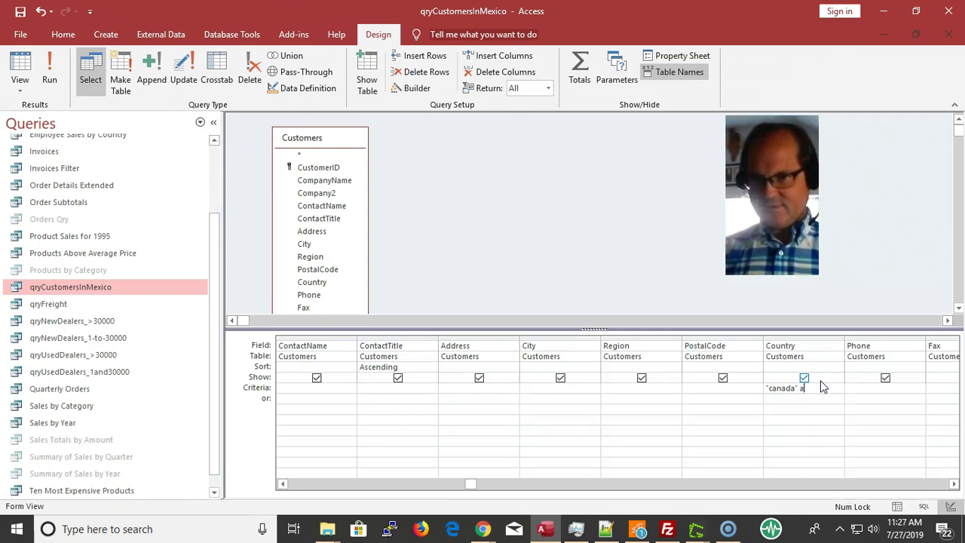
type("mnd \"germ")
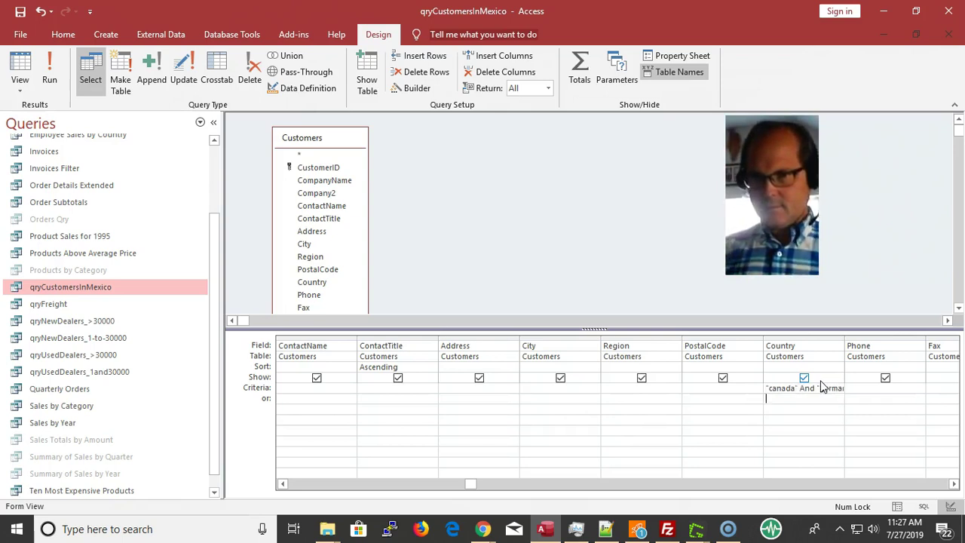
Widen the Country column of the design grid to fit its full criterion, and run the query.
left_click(848, 341)
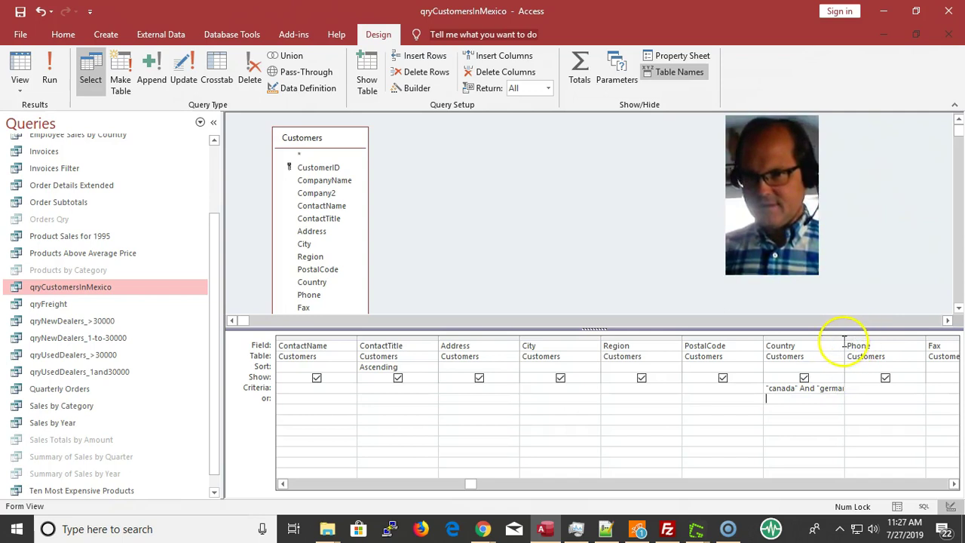
left_click(838, 343)
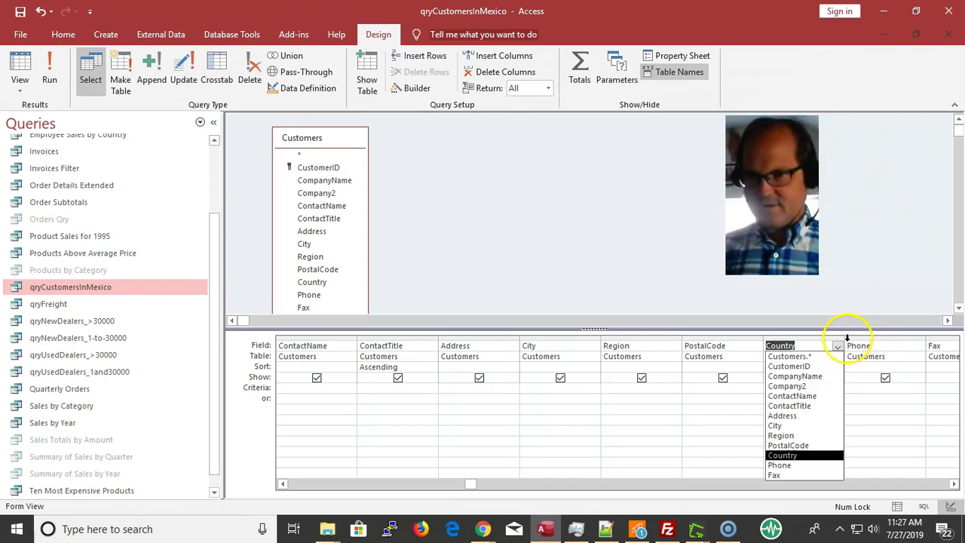
left_click(844, 336)
double_click(844, 336)
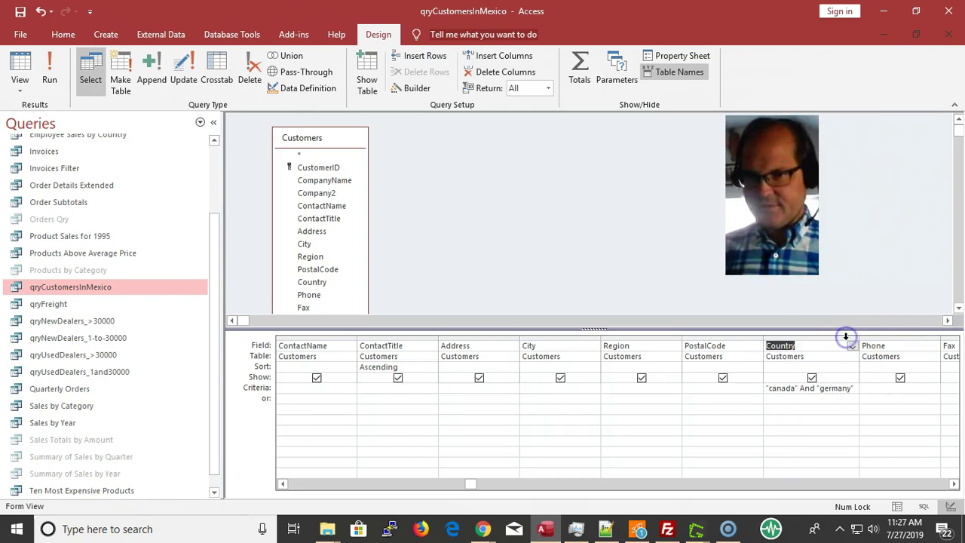
left_click(822, 409)
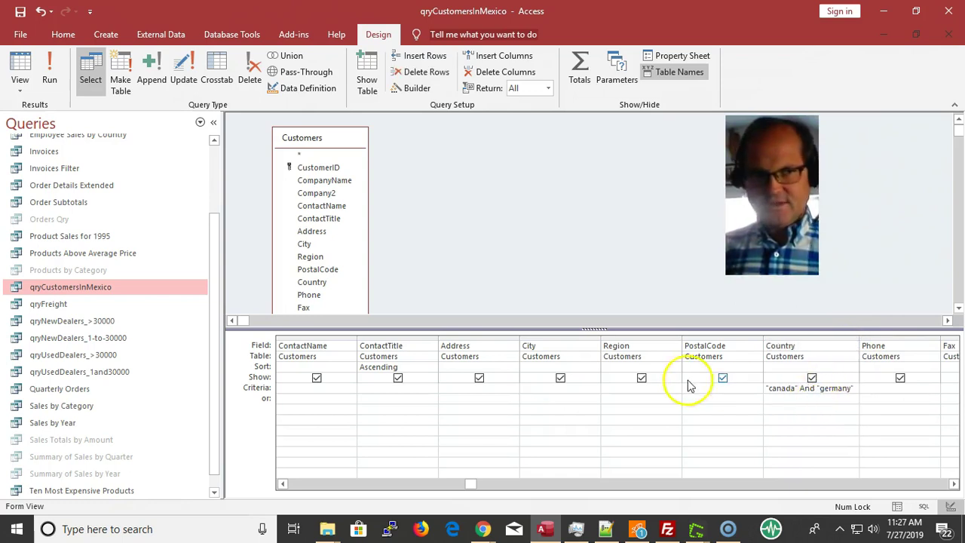
left_click(50, 66)
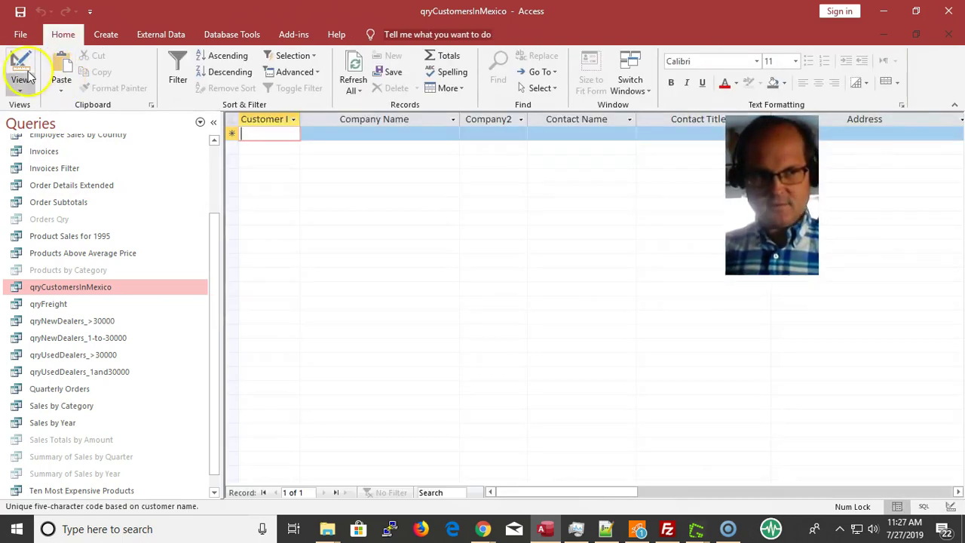
Back in Design view, reduce the Country criterion to "canada" and put "germany" on the or row beneath it.
left_click(23, 76)
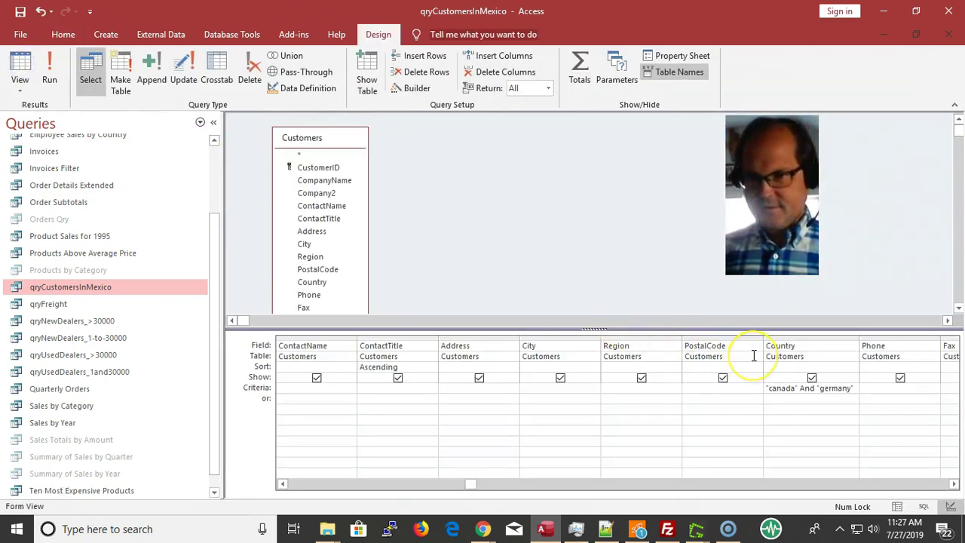
key("Up")
key("Down")
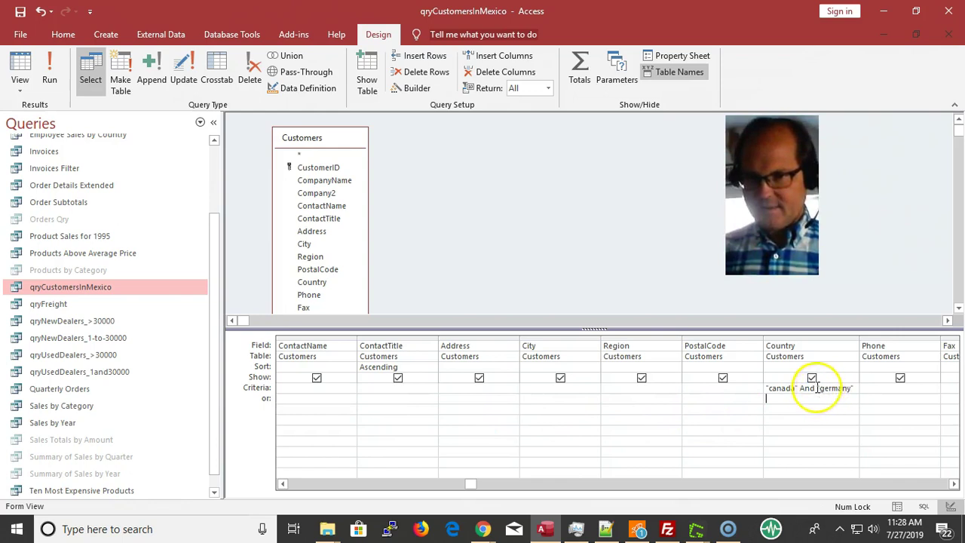
left_click_drag(820, 389, 863, 387)
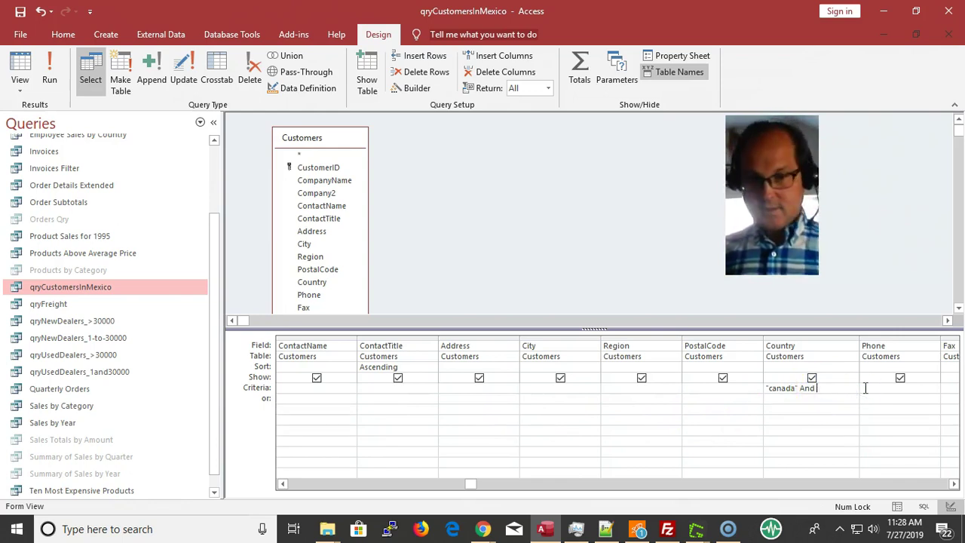
left_click(866, 387)
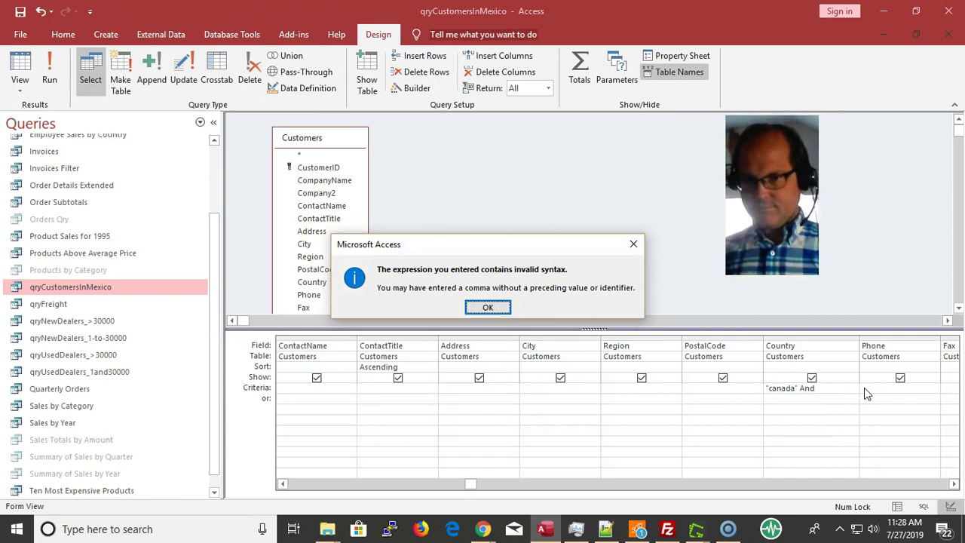
key("Return")
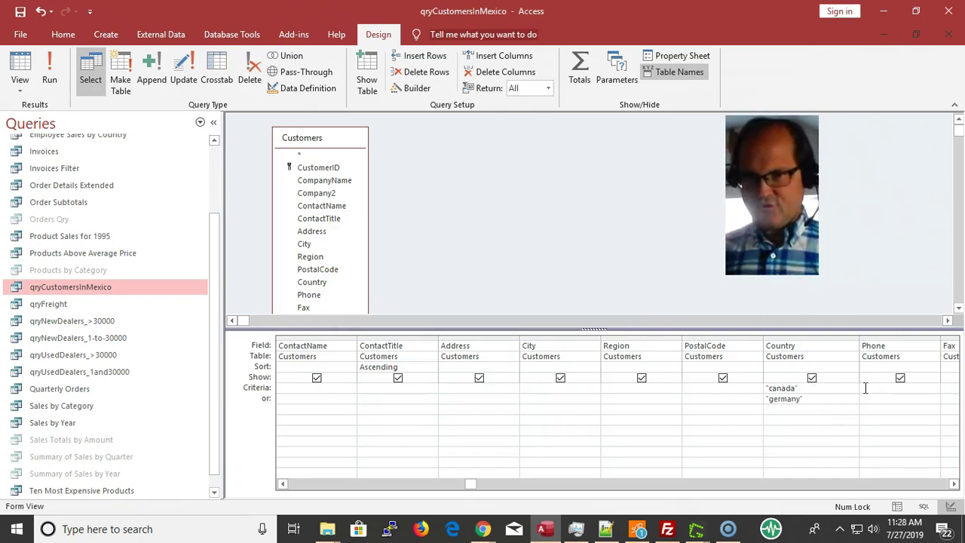
left_click(808, 405)
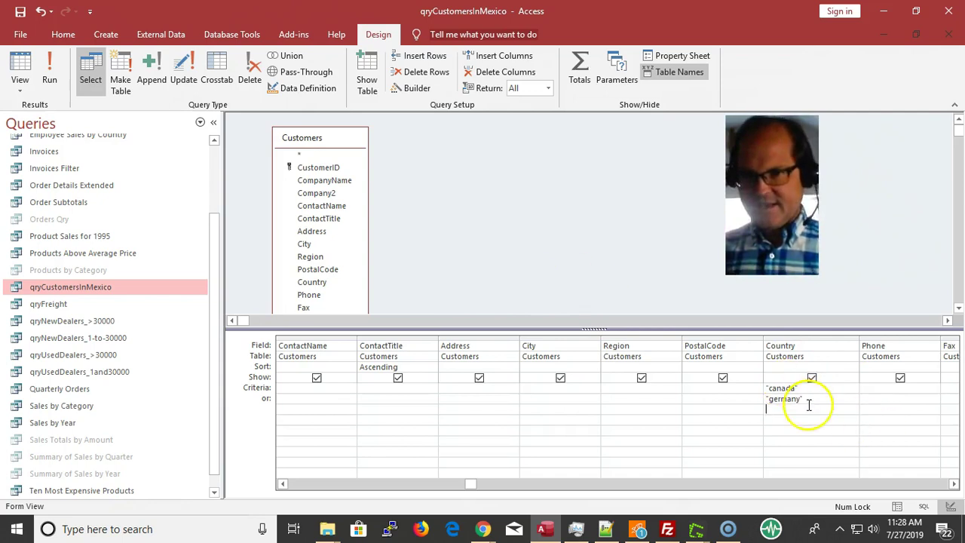
Run the query and collapse the Navigation Pane to widen the results area.
left_click(45, 62)
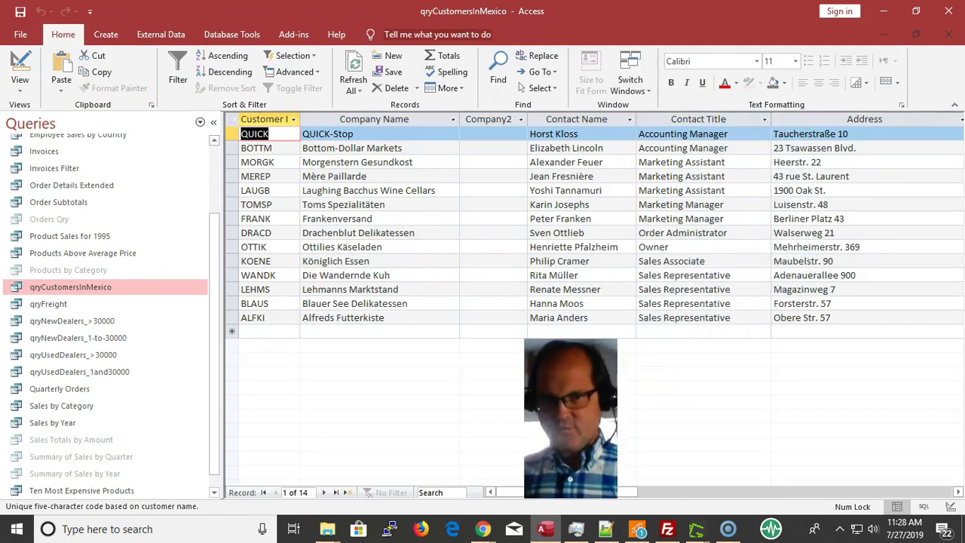
left_click(213, 121)
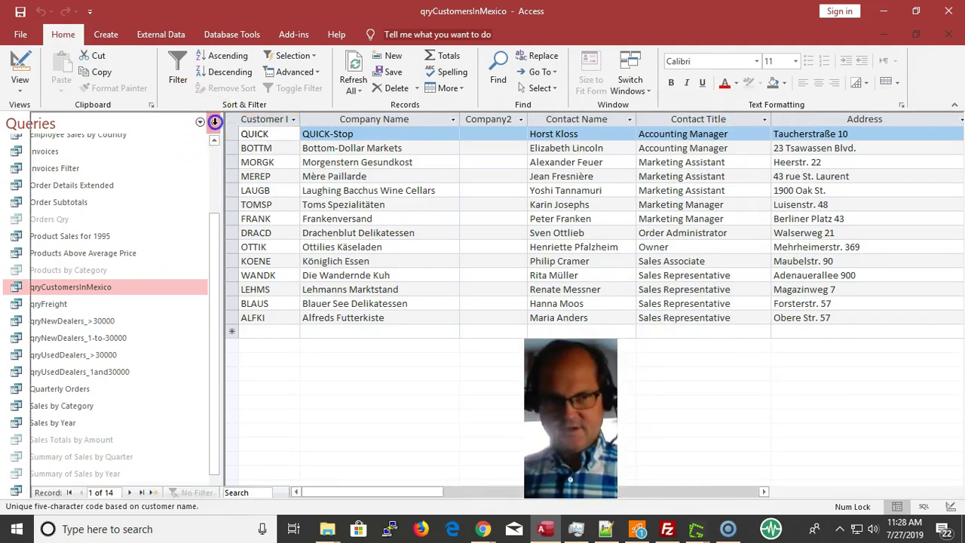
Move across the results to the Country column and examine which countries the query returns.
left_click(194, 188)
key("Tab")
key("Tab")
key("Tab")
key("Tab")
key("Tab")
key("Tab")
key("Tab")
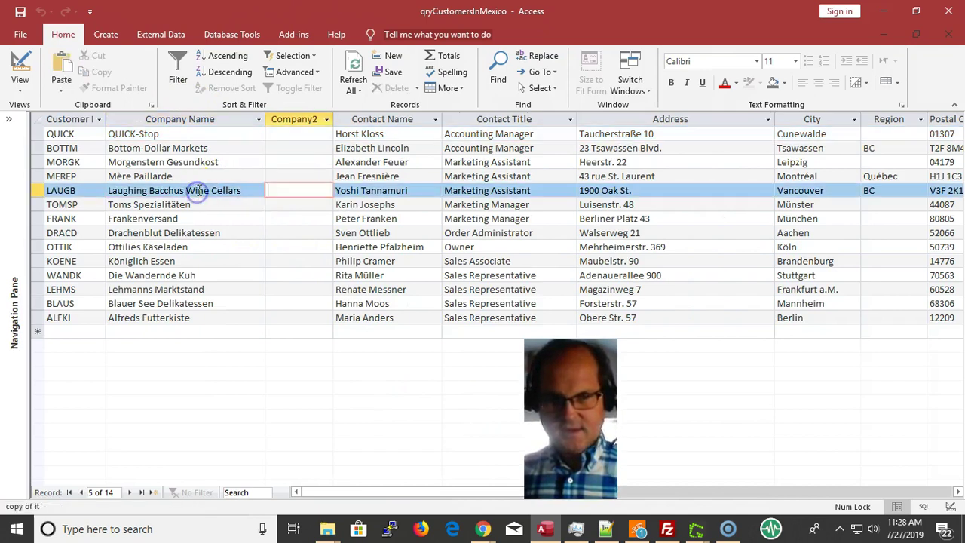
key("Tab")
key("Tab")
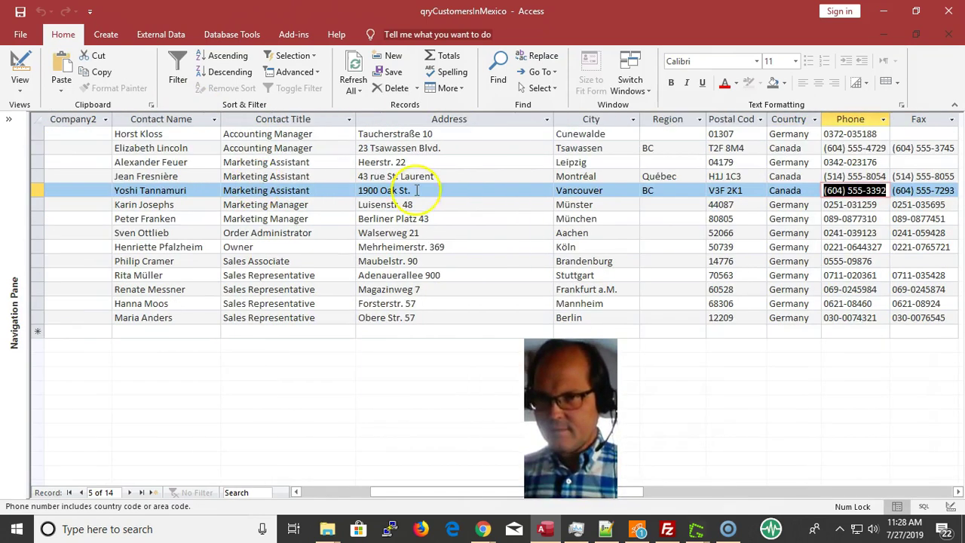
left_click(793, 178)
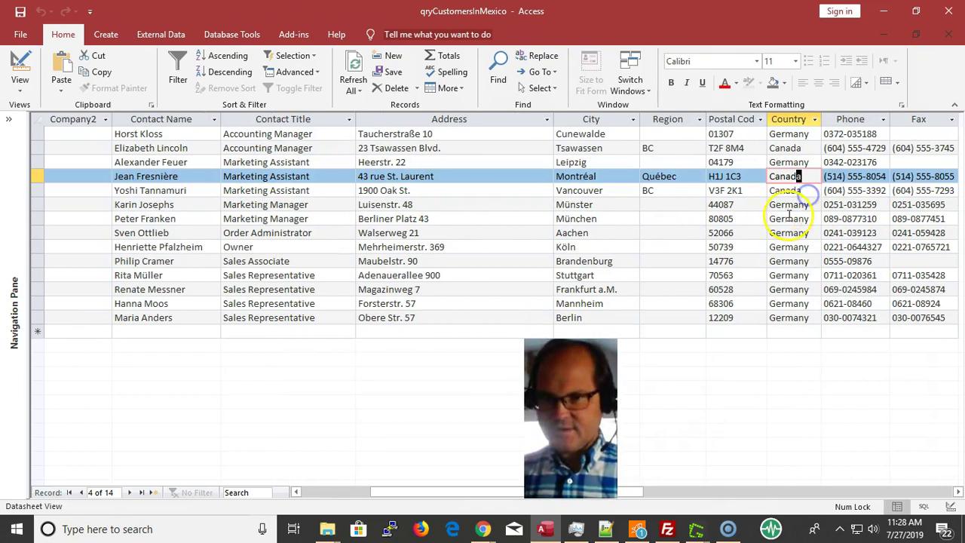
left_click(795, 217)
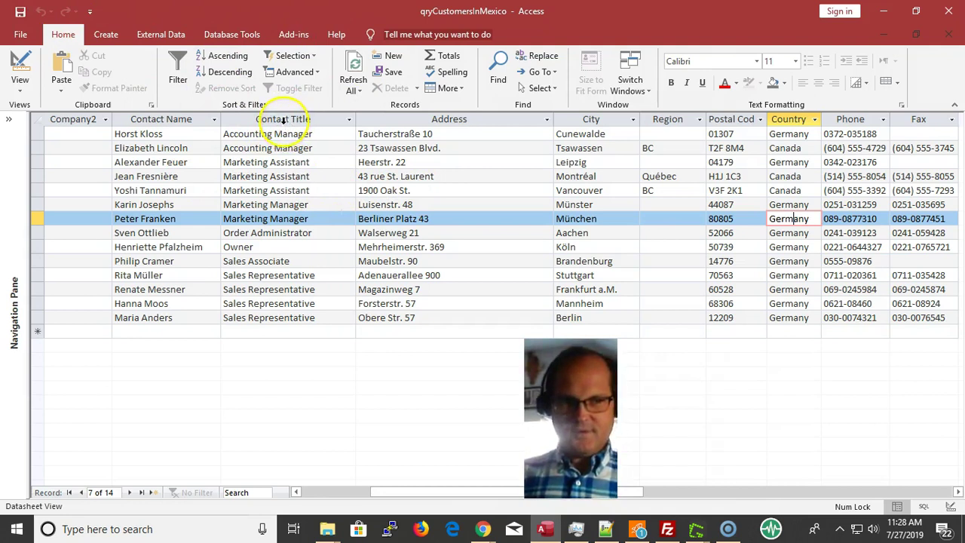
Compare the ordering of the Contact Title column with that of the Country column in the results.
left_click(282, 121)
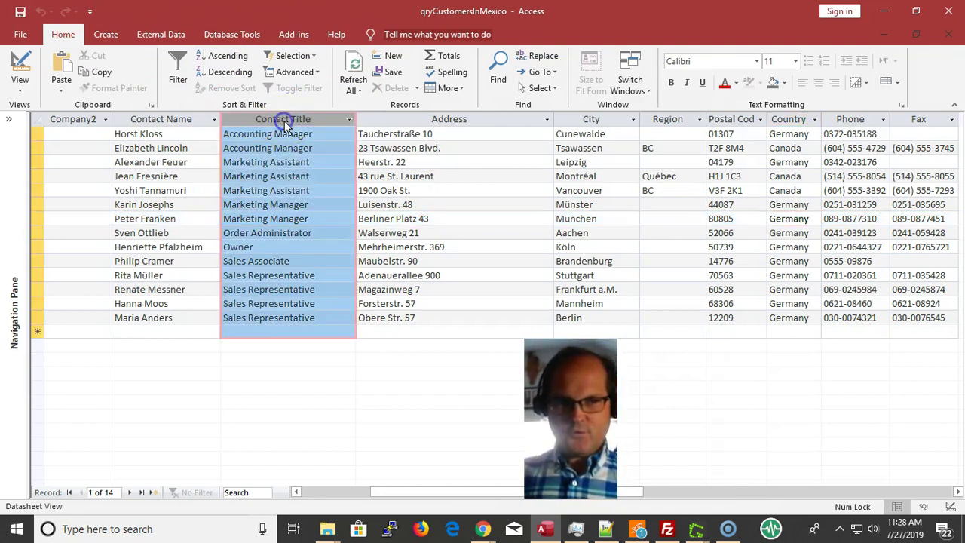
left_click_drag(788, 147, 782, 138)
left_click(794, 146)
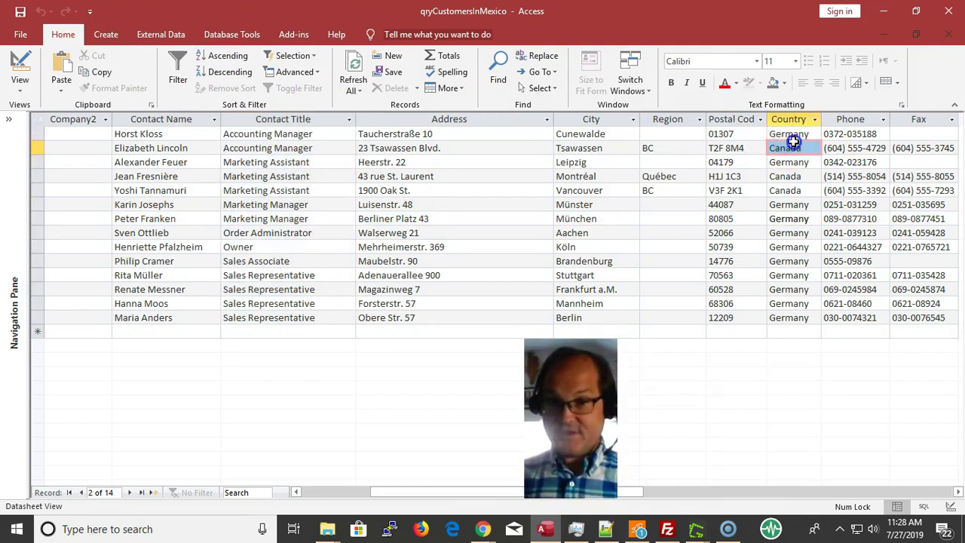
Back in Design view, sort Country ascending and add second Country and ContactTitle fields at the end of the grid.
left_click(19, 66)
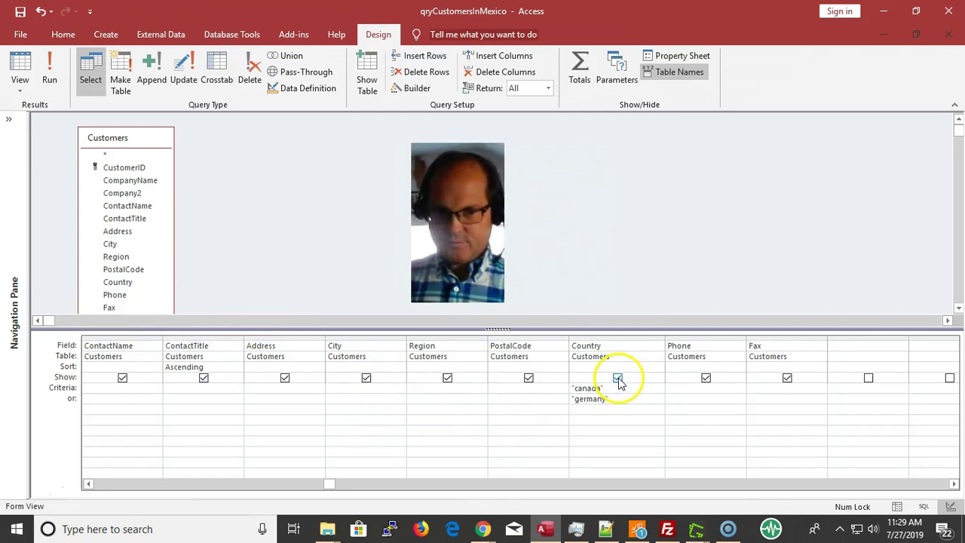
double_click(589, 367)
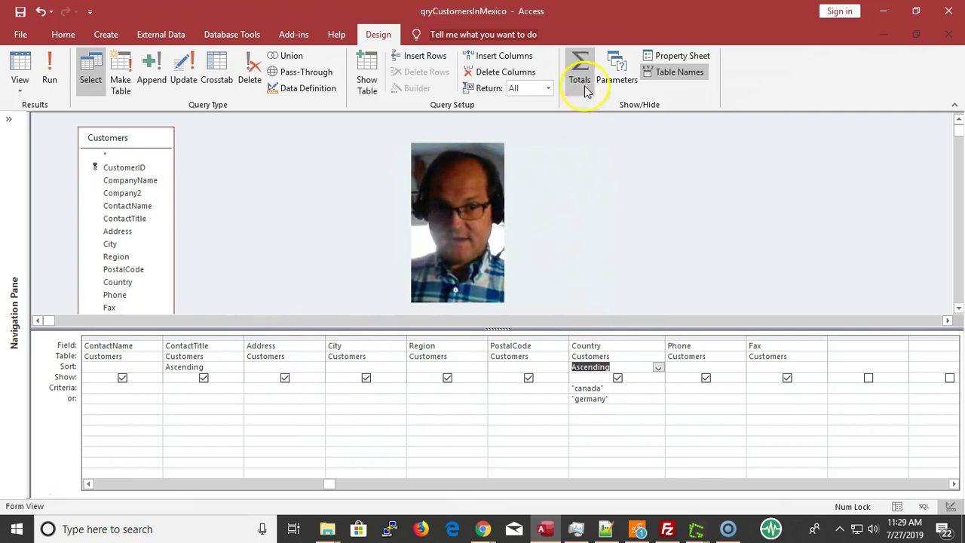
left_click(143, 284)
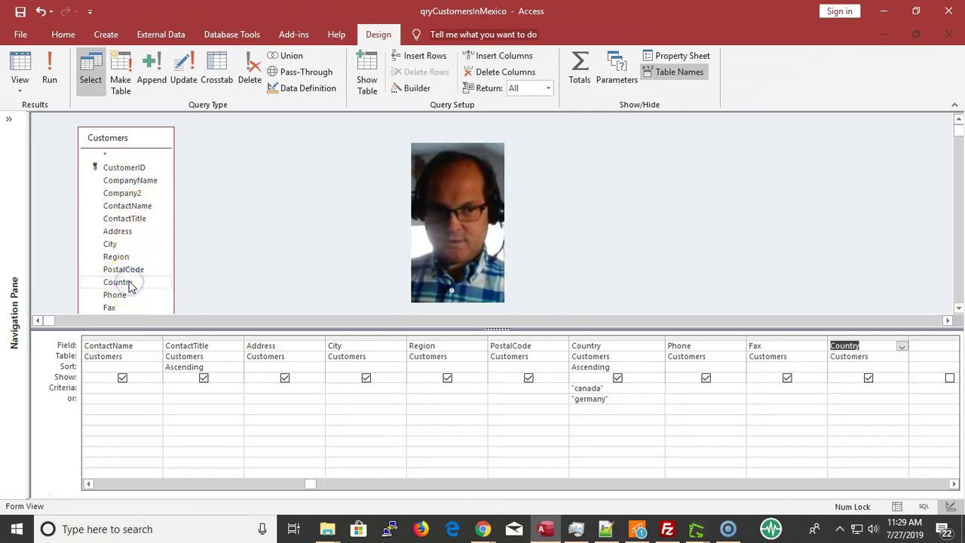
left_click(135, 219)
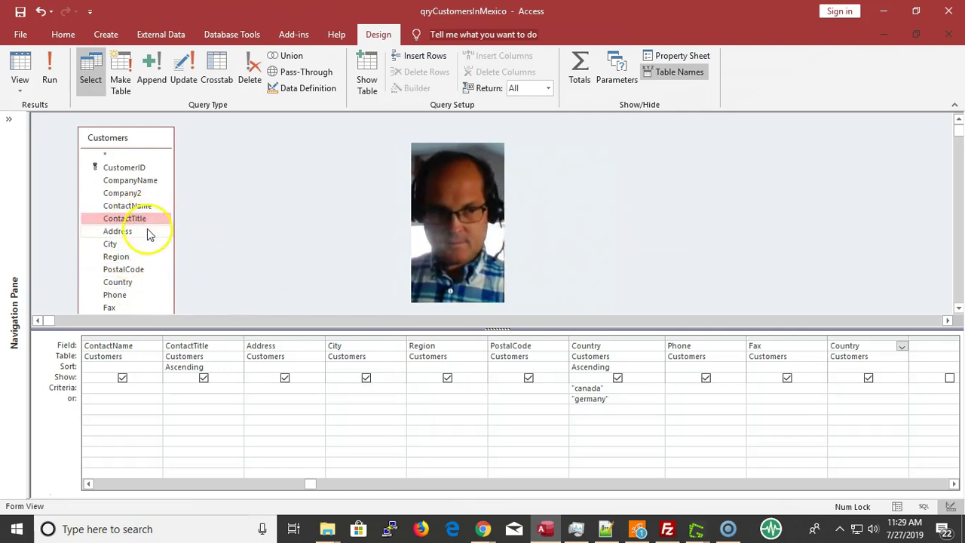
double_click(153, 219)
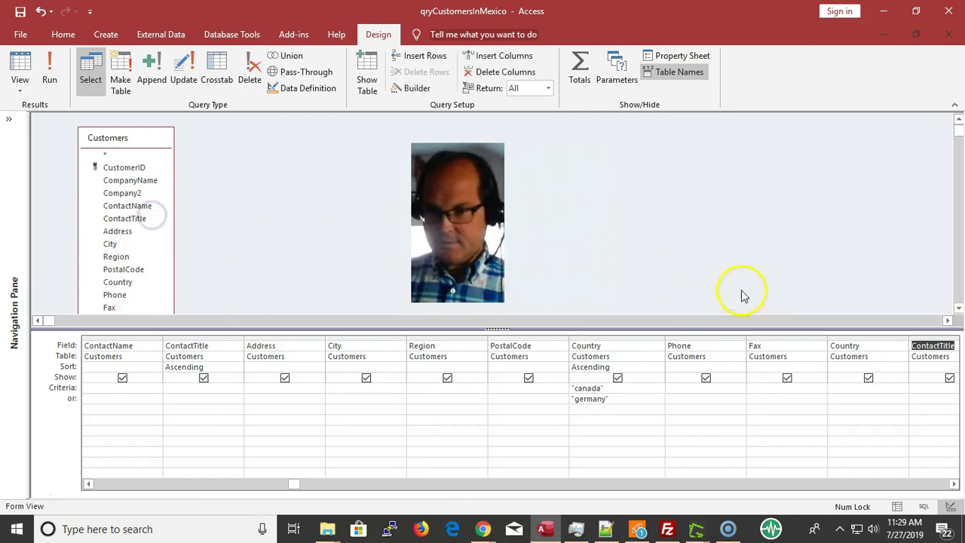
Hide the added Country field from the results and sort both added fields, Country and ContactTitle, ascending.
left_click(868, 378)
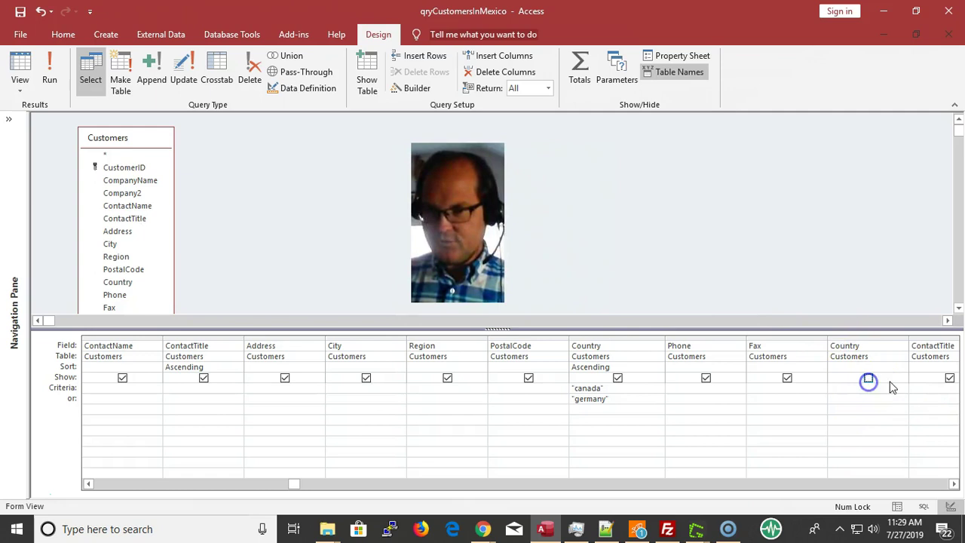
left_click(949, 378)
double_click(790, 367)
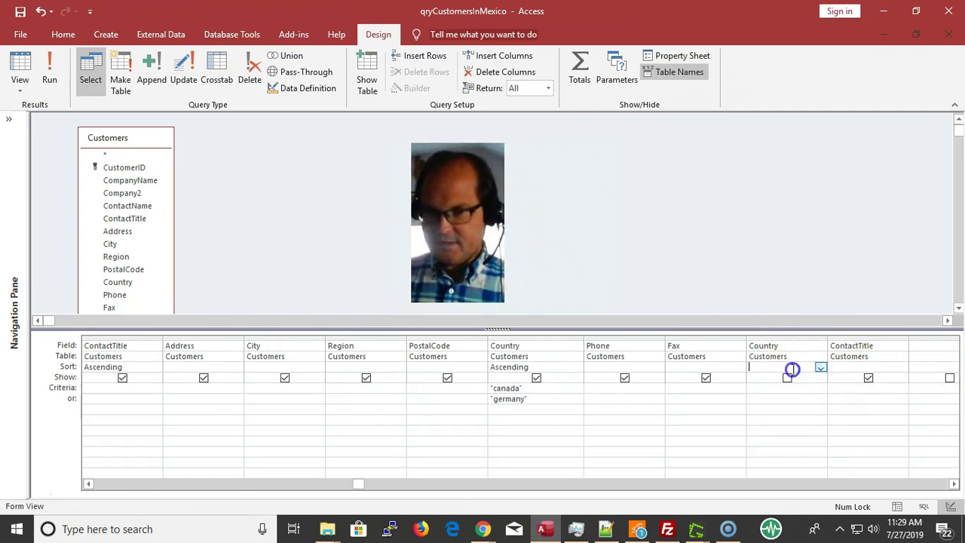
double_click(853, 367)
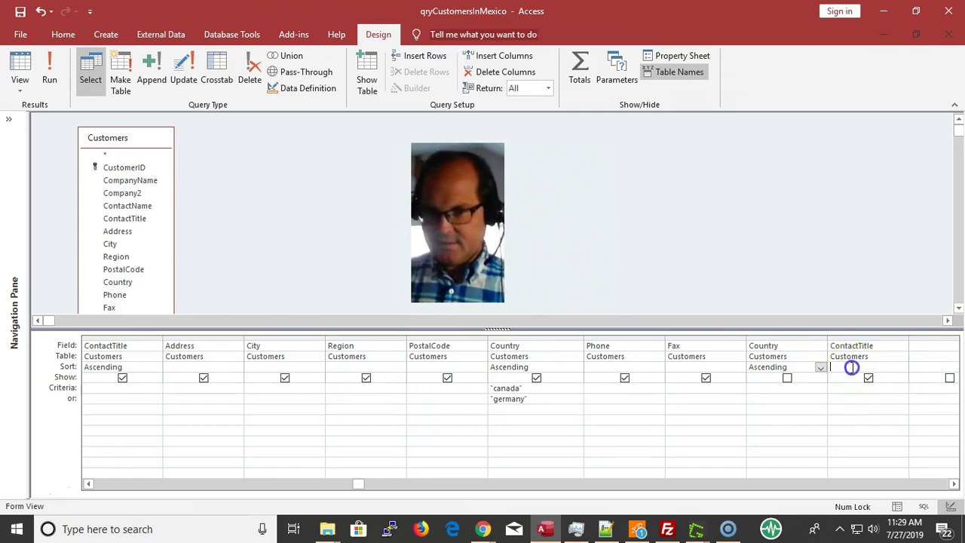
left_click(791, 368)
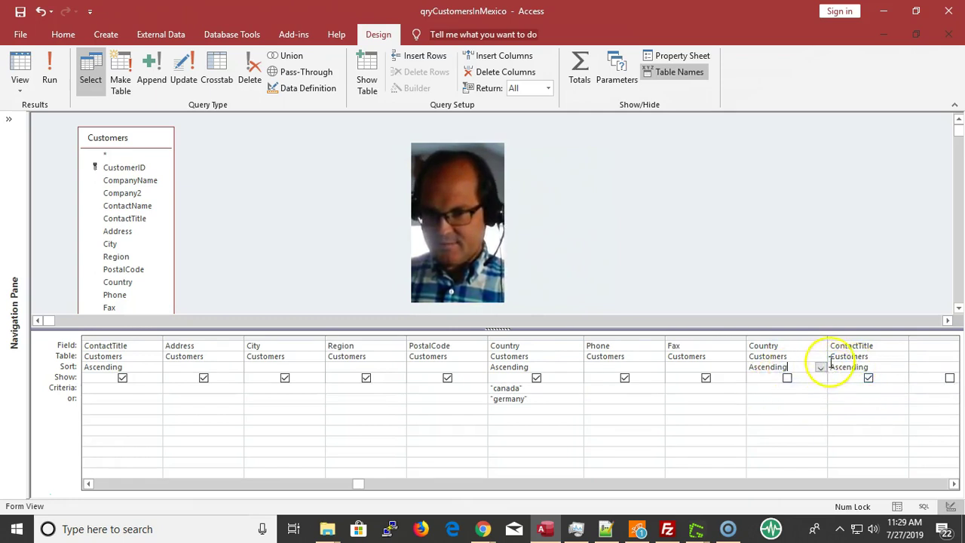
left_click(821, 371)
left_click(820, 371)
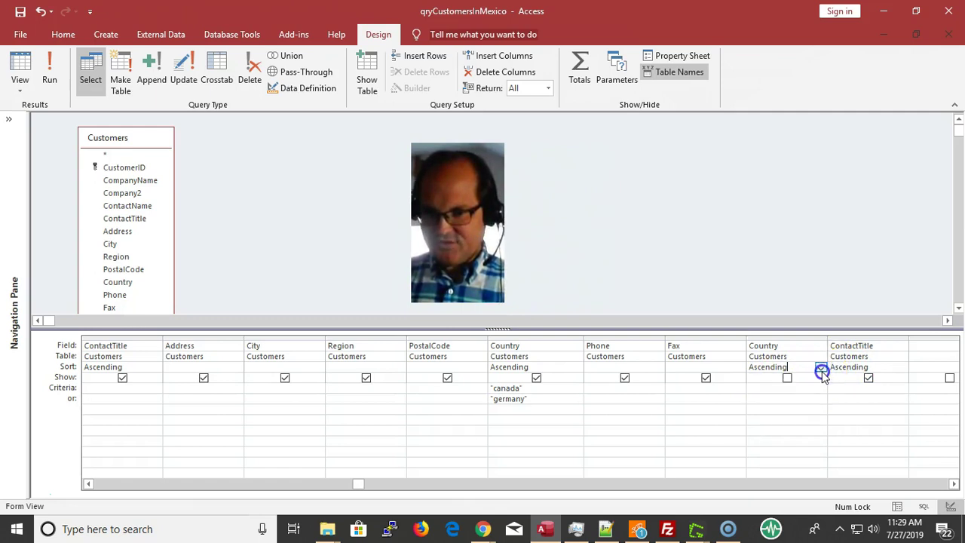
Cycle the added ContactTitle field through the other sort orders and return it to Ascending.
double_click(881, 367)
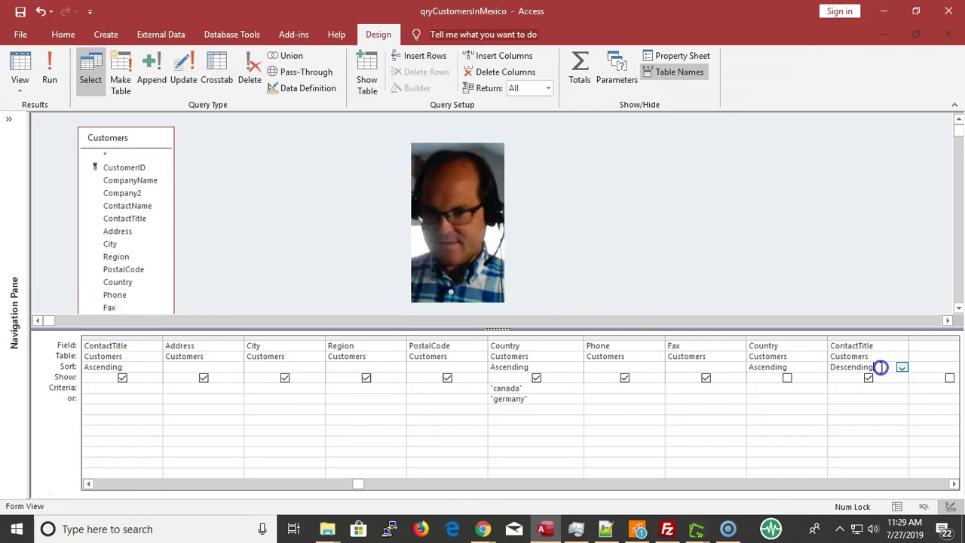
double_click(880, 367)
double_click(880, 367)
double_click(880, 367)
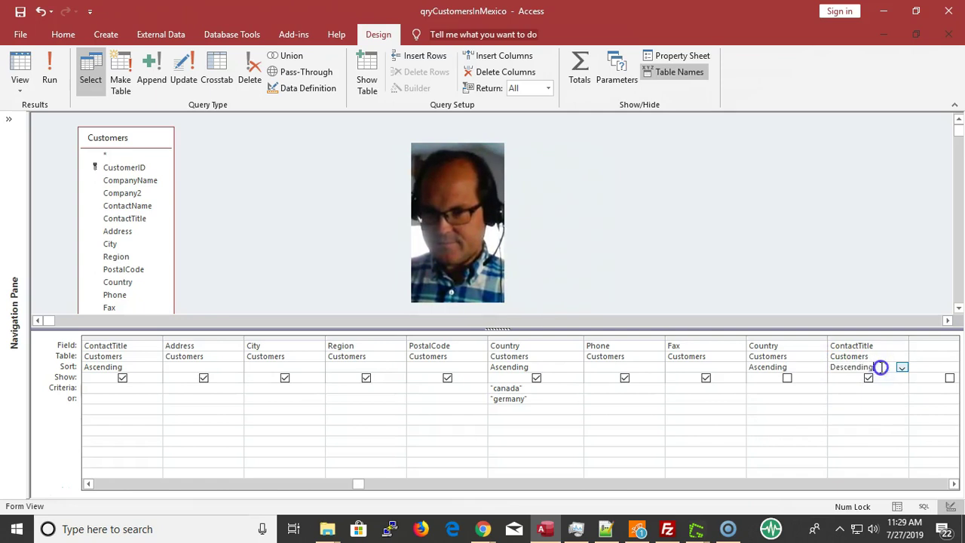
double_click(881, 367)
double_click(881, 367)
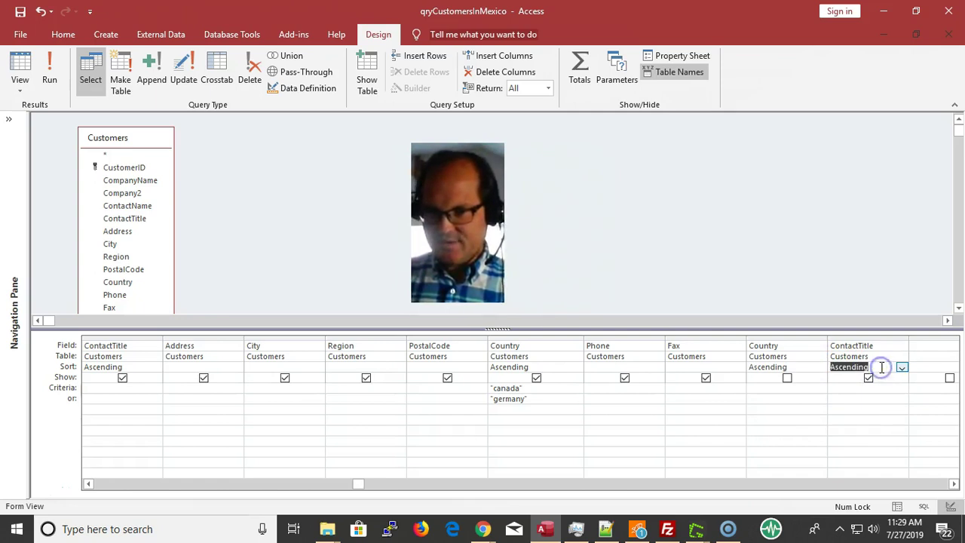
Clear the sort on the original Country and ContactTitle fields, and hide the added ContactTitle field from the results.
left_click(542, 367)
key("Delete")
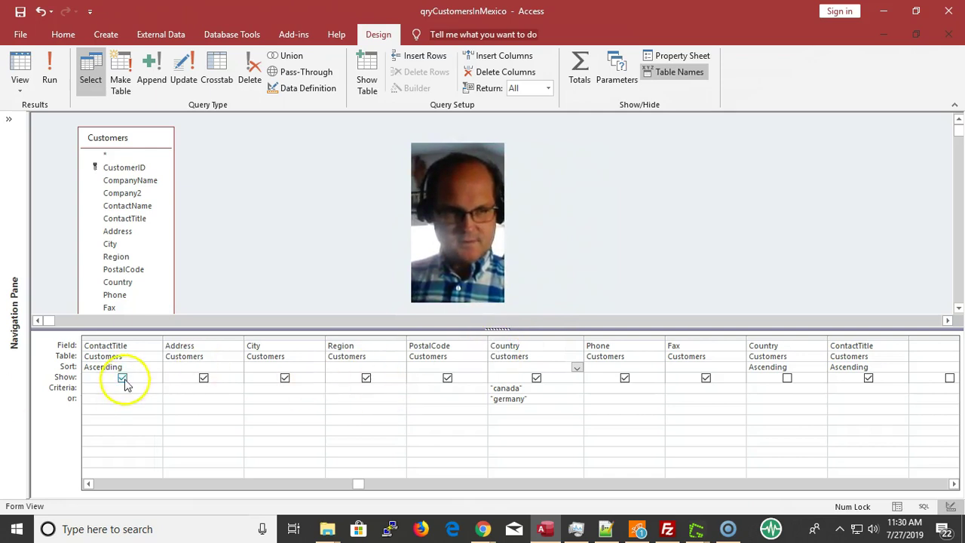
left_click(66, 366)
key("Delete")
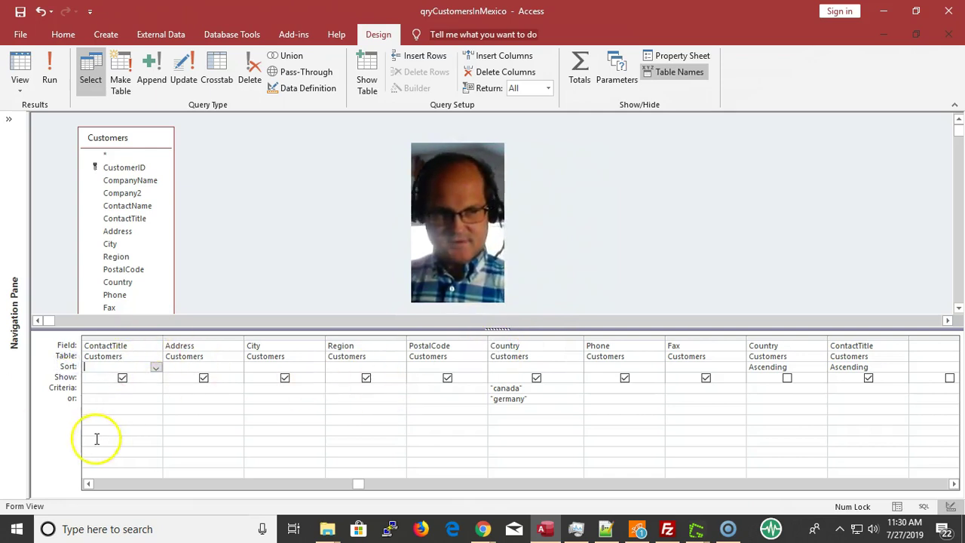
left_click(94, 438)
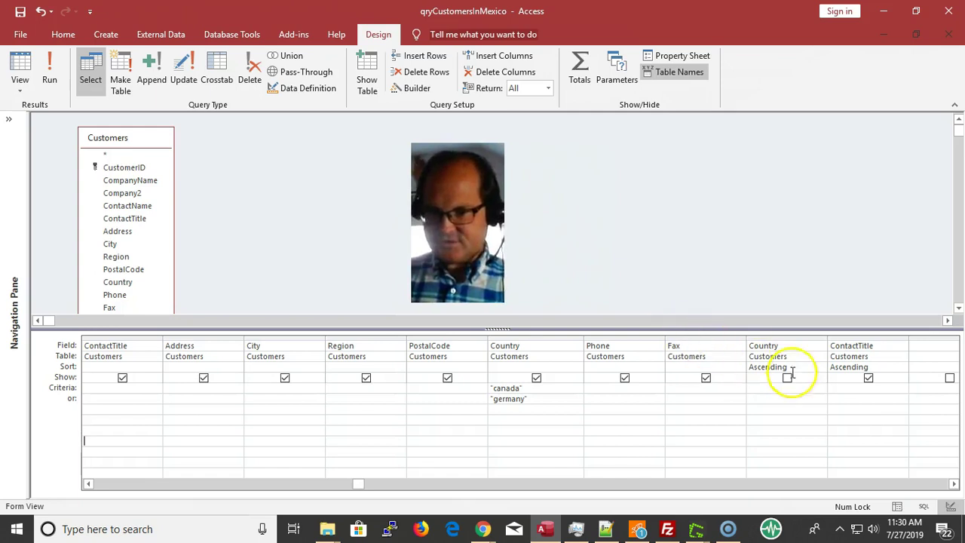
left_click(868, 378)
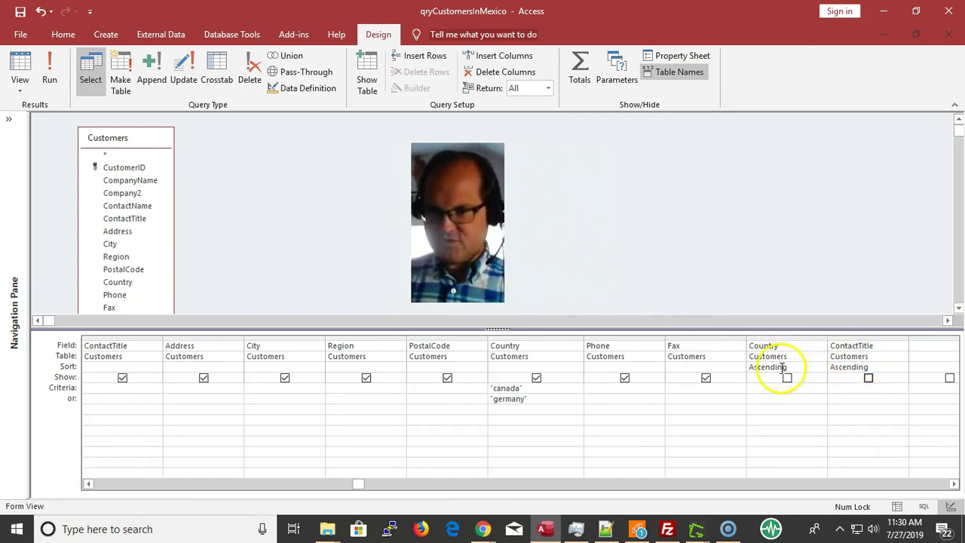
Run the query and narrow the Address column so the Country column fits in the results view.
left_click(51, 60)
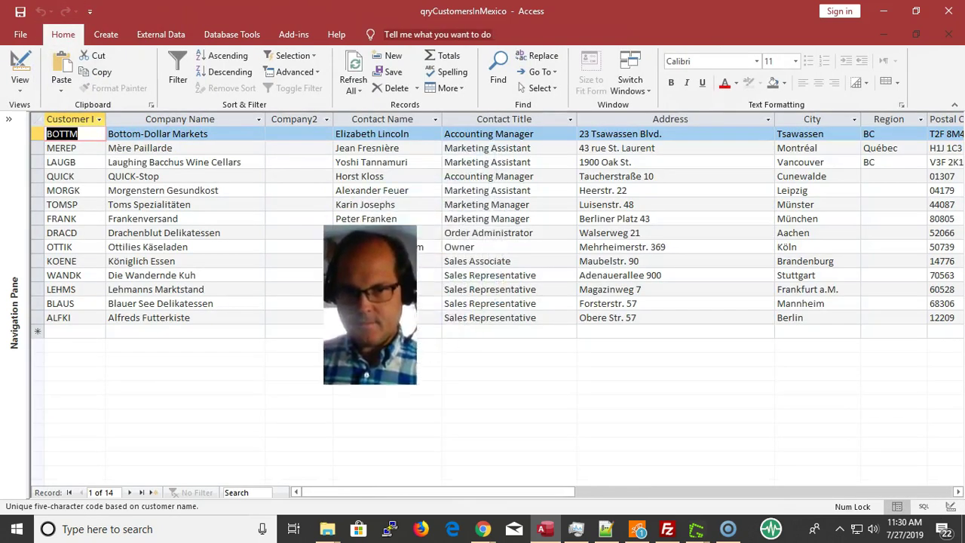
left_click(818, 173)
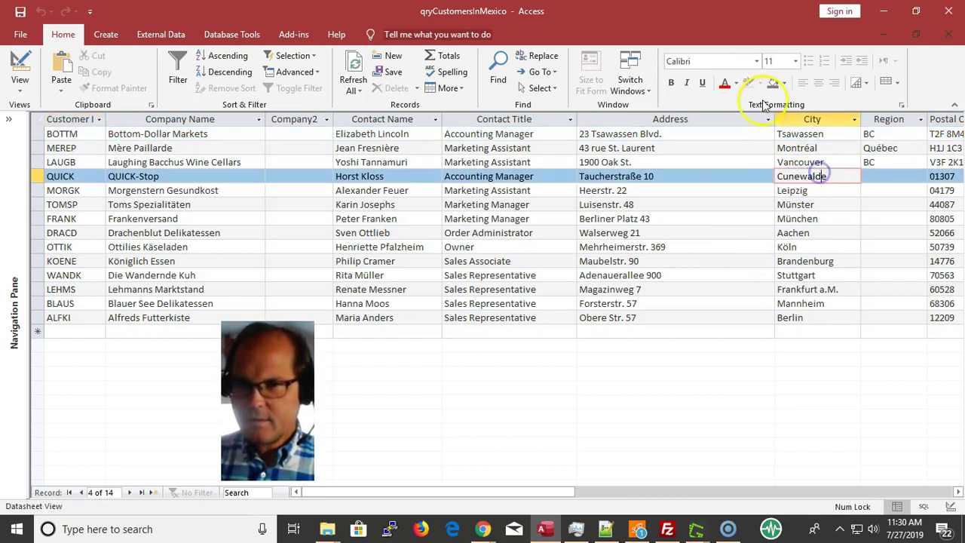
left_click_drag(774, 121, 697, 123)
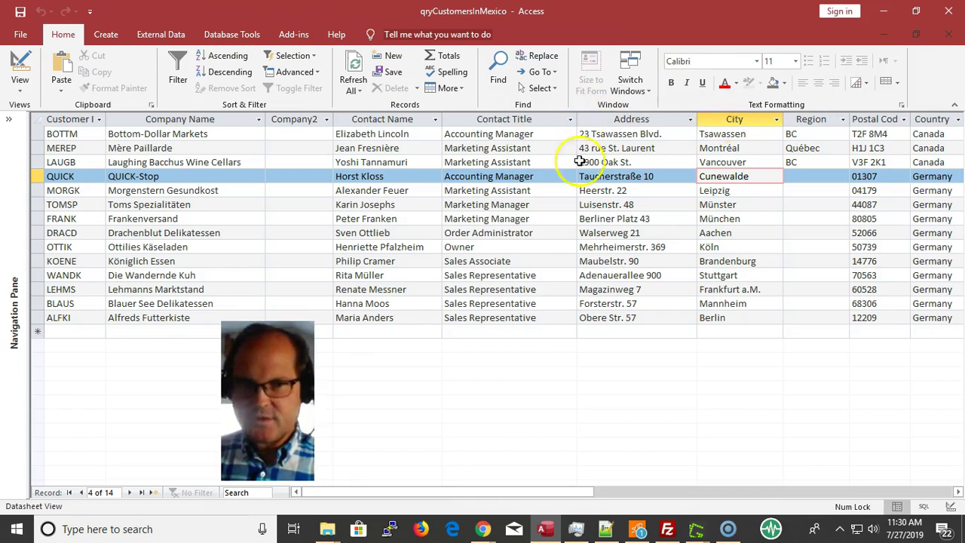
Hide the empty Company2 column in the query results.
left_click(300, 120)
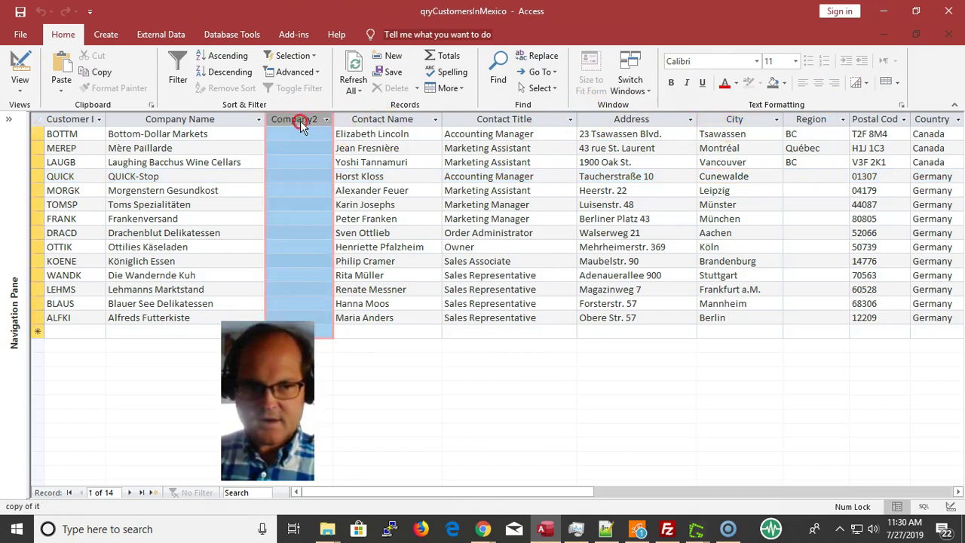
right_click(300, 122)
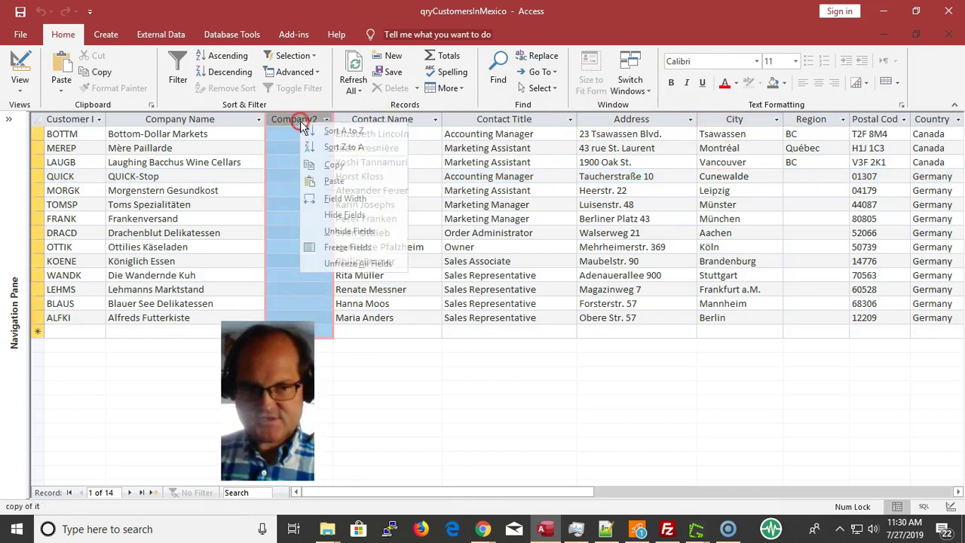
left_click(343, 216)
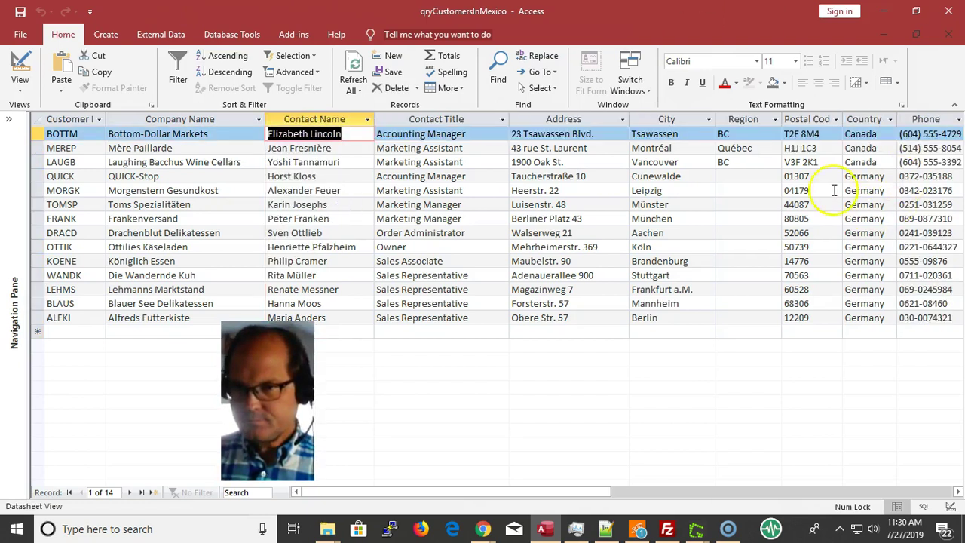
Examine the order of the Country values in the results, moving down from the first record.
left_click(872, 134)
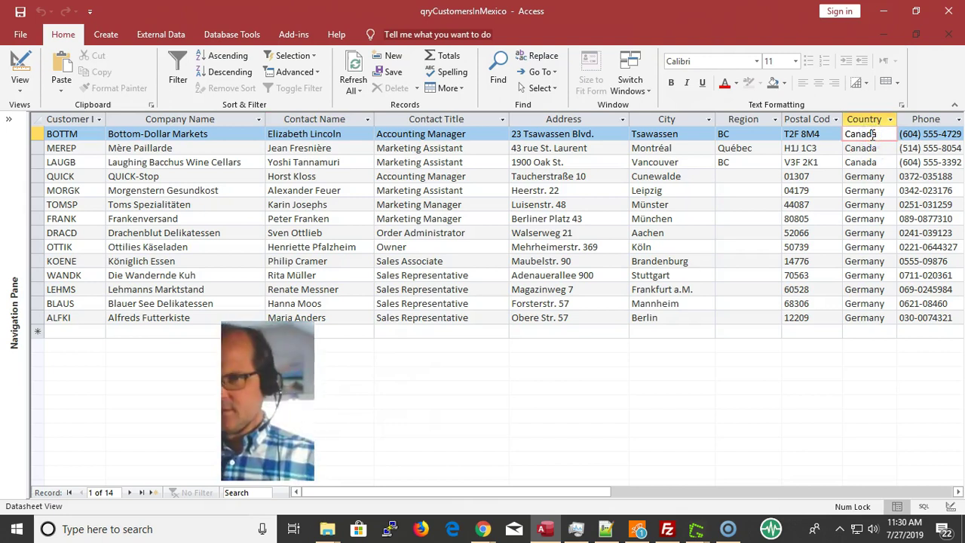
key("Down")
key("Down")
key("Down")
key("Down")
key("Down")
key("Down")
key("Down")
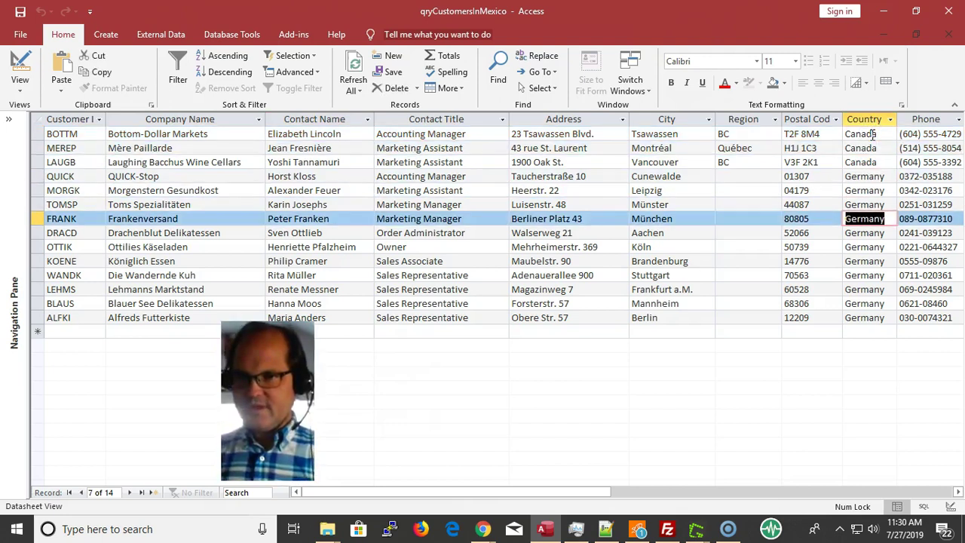
Examine how the Contact Title values are ordered within the Canada records.
key("Left")
key("Up")
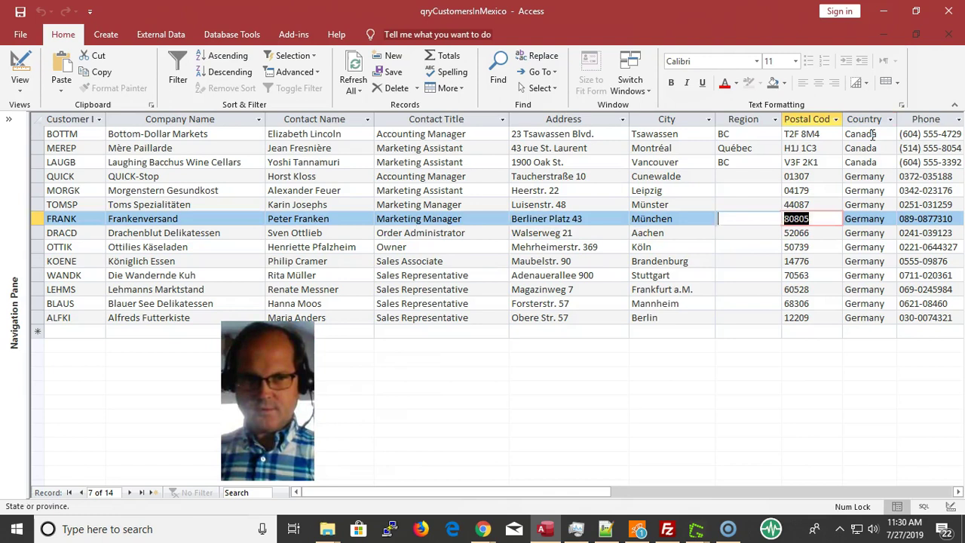
key("Left")
key("Left")
key("Left")
key("Left")
key("Up")
key("Up")
key("Up")
key("Up")
key("Up")
key("Up")
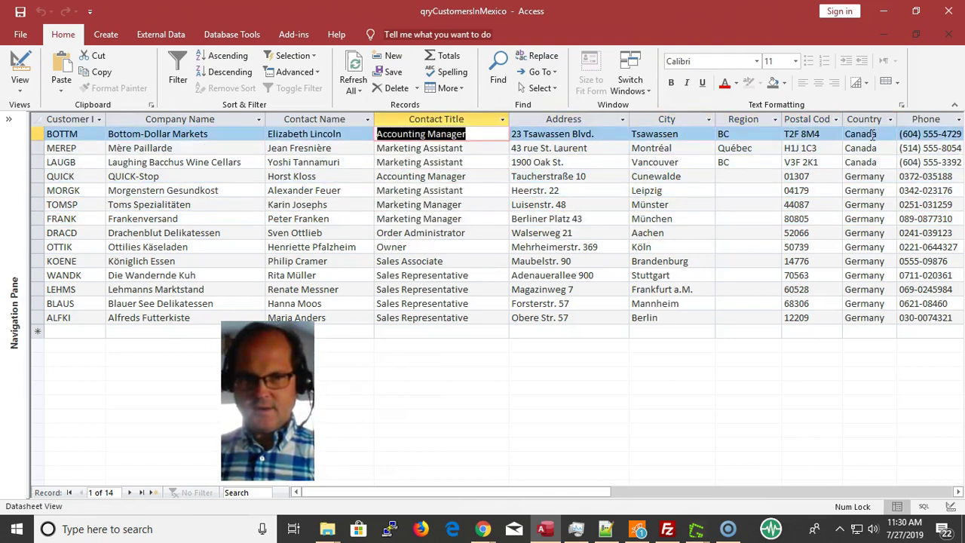
key("shift+Down")
key("shift+Down")
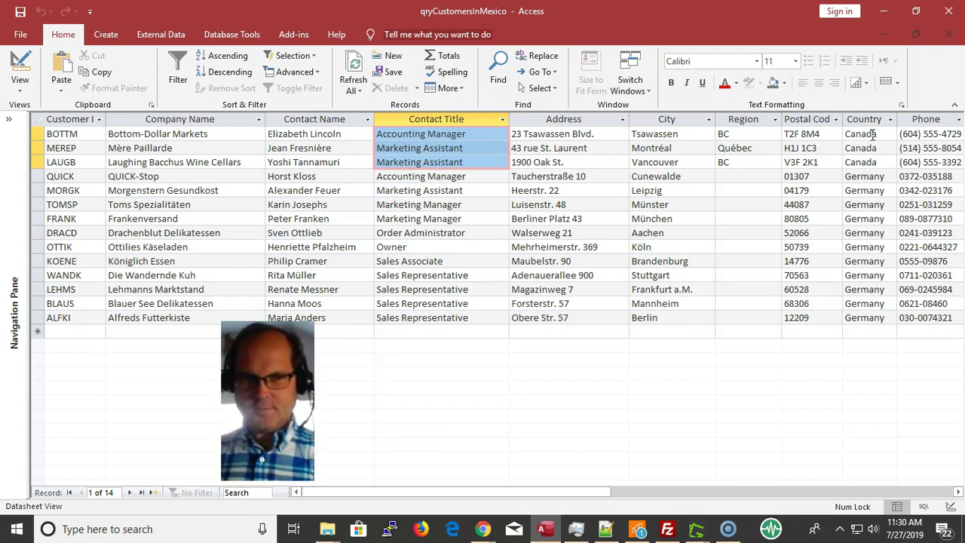
Examine how the Contact Title values are ordered within the Germany records.
key("Down")
key("Down")
key("Down")
key("shift+Down")
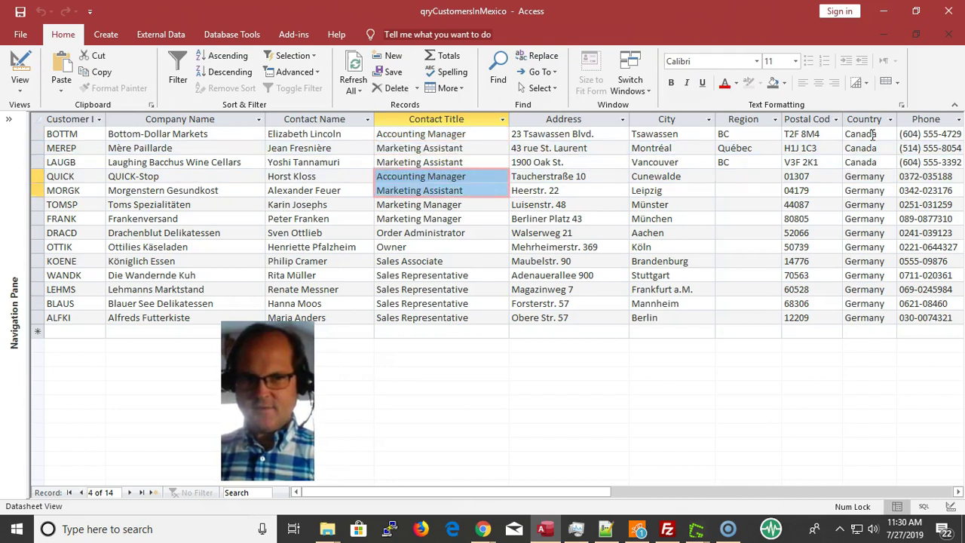
key("shift+Down")
key("shift+Down")
key("shift+Down")
key("shift+Down")
key("shift+Down")
key("shift+Down")
key("shift+Down")
key("shift+Down")
key("shift+Down")
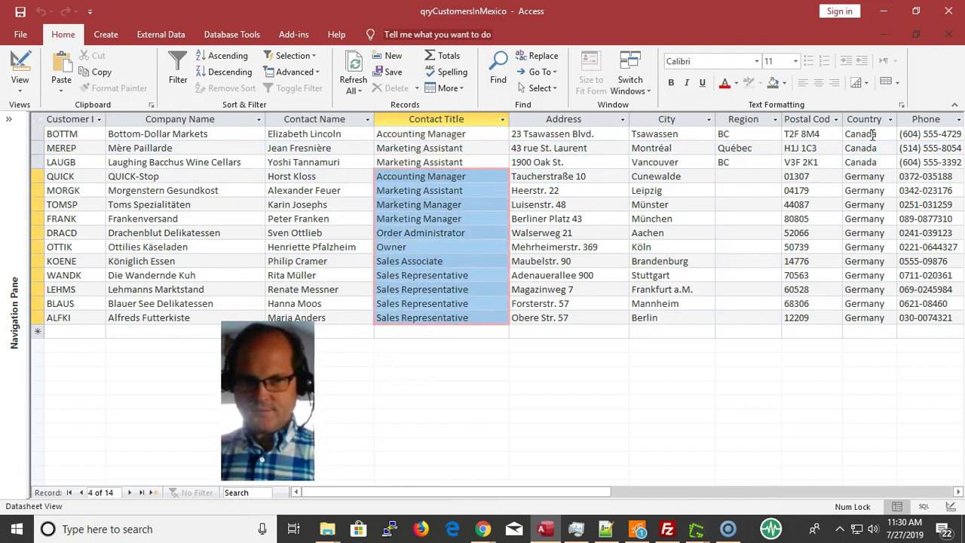
Check the Country value of the QUICK record, returning to its Contact Title.
key("Tab")
key("Tab")
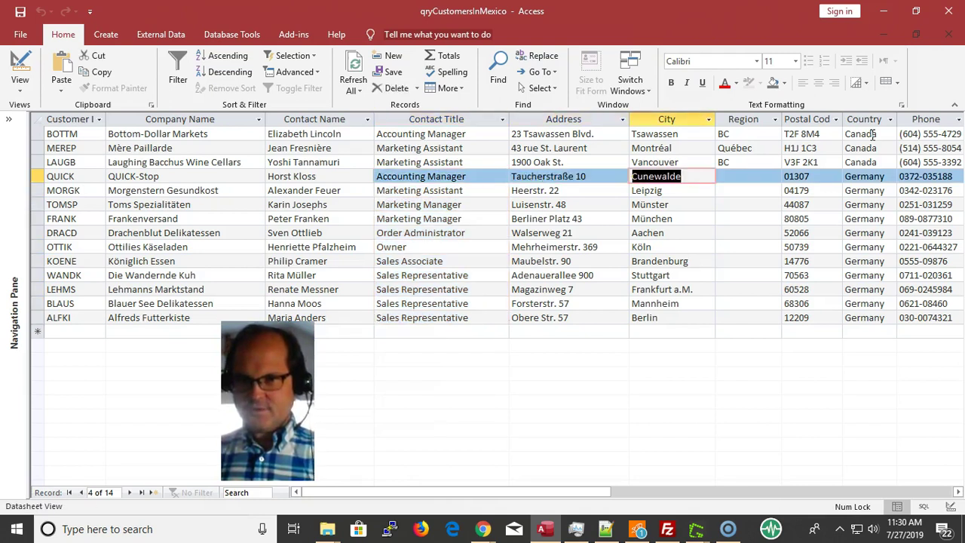
key("Tab")
key("Tab")
key("Tab")
key("shift+Tab")
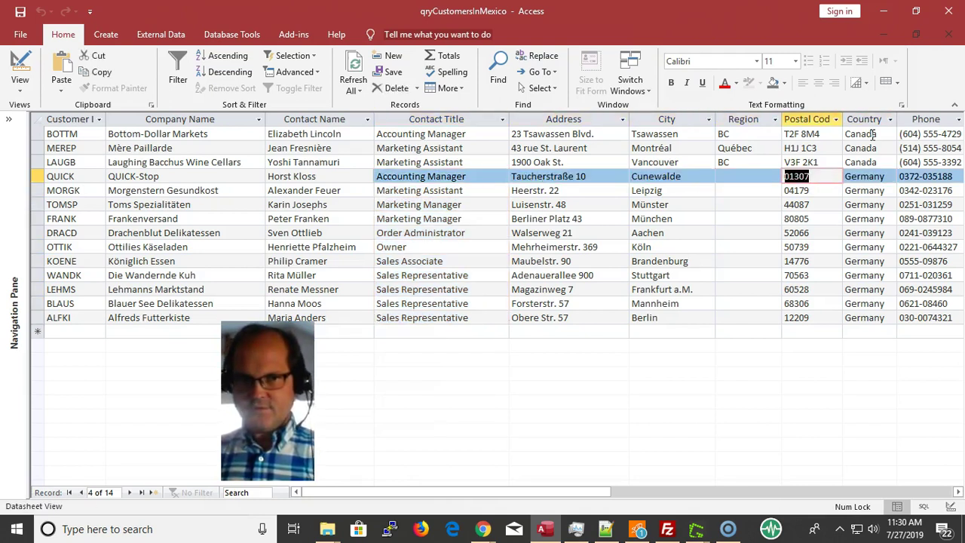
key("shift+Tab")
key("shift+Tab")
key("shift+Tab")
key("shift+Tab")
key("shift+Tab")
key("Tab")
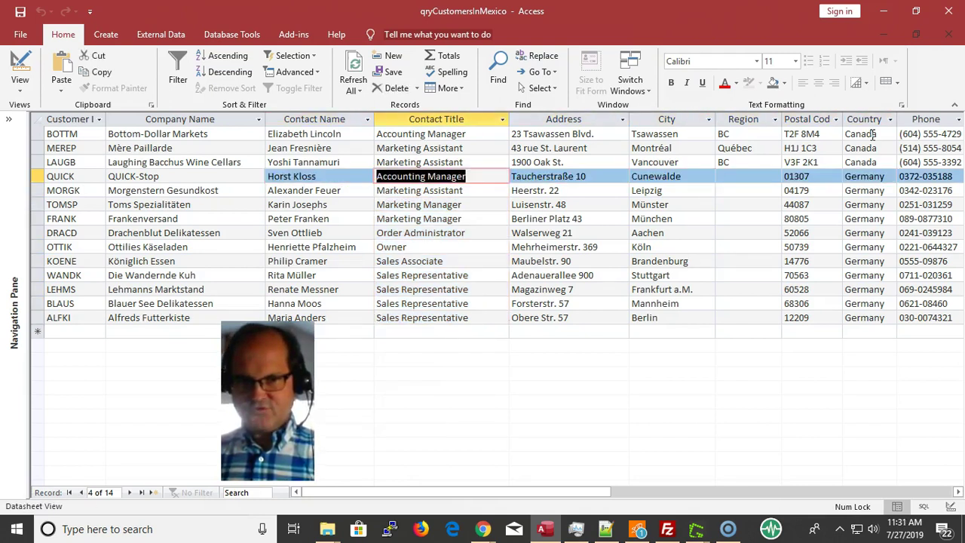
Recheck the Contact Title order for the Germany records against the Canada records above them.
key("shift+Down")
key("shift+Down")
key("shift+Down")
key("shift+Down")
key("shift+Down")
key("shift+Down")
key("shift+Down")
key("shift+Down")
key("shift+Down")
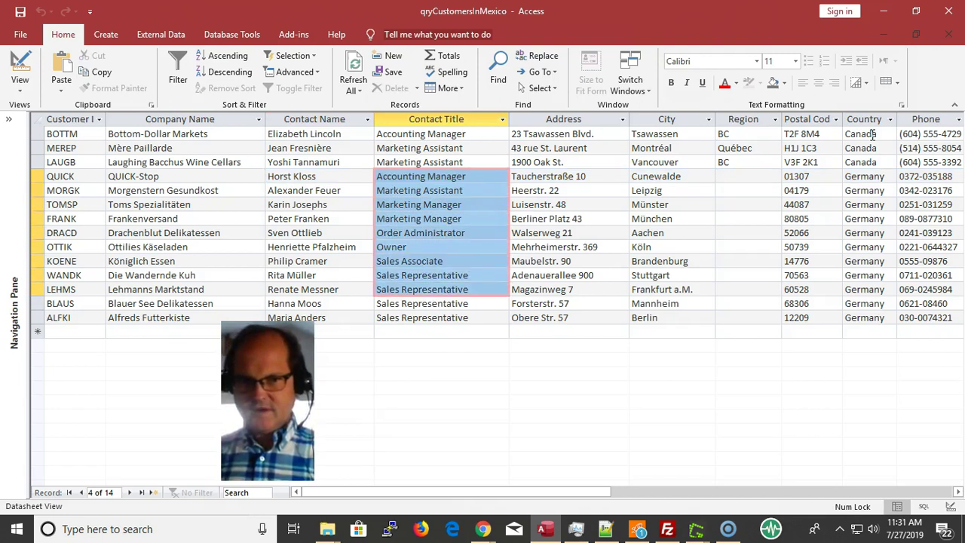
key("shift+Down")
key("Up")
key("Up")
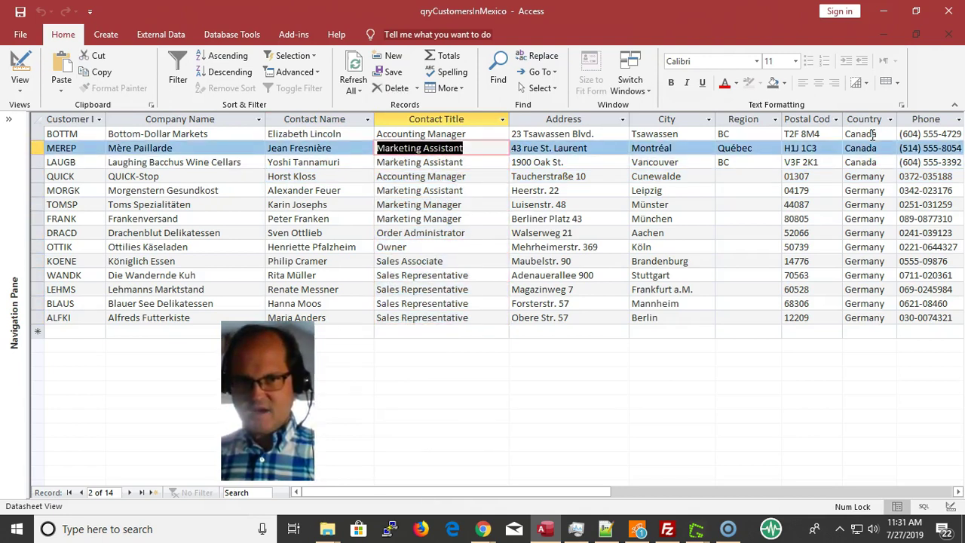
key("Down")
key("Down")
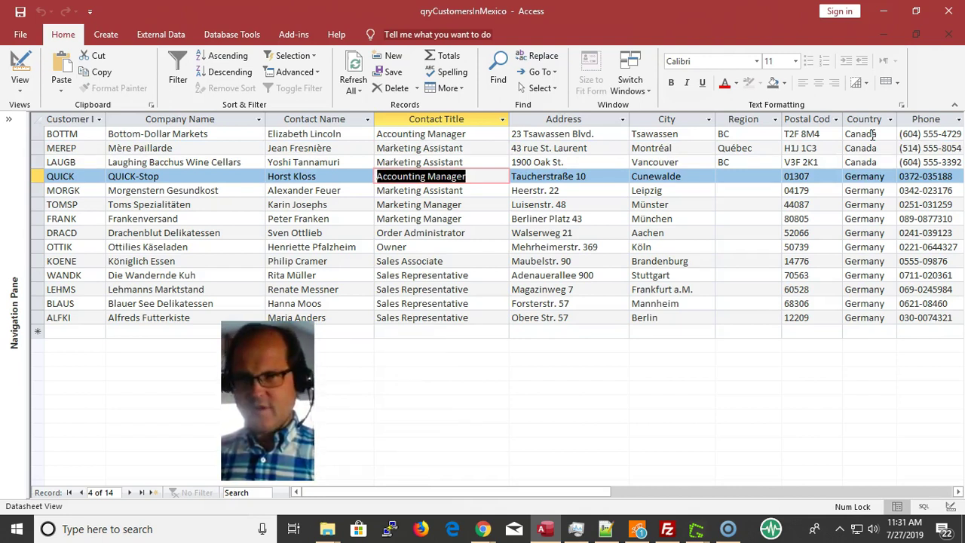
Compare the complete Country column with the complete Contact Title column as first and second sort levels.
key("Right")
key("Right")
key("Right")
key("Right")
key("Right")
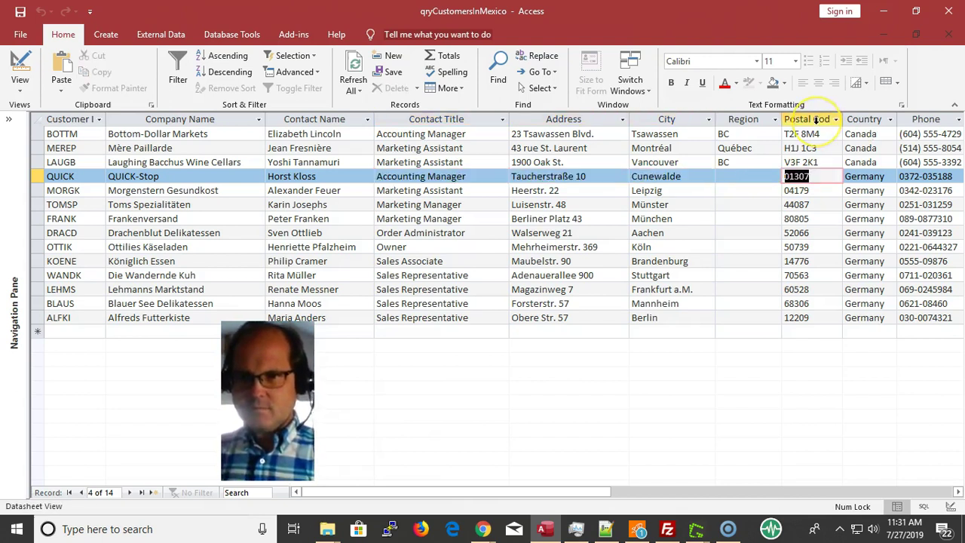
left_click(863, 119)
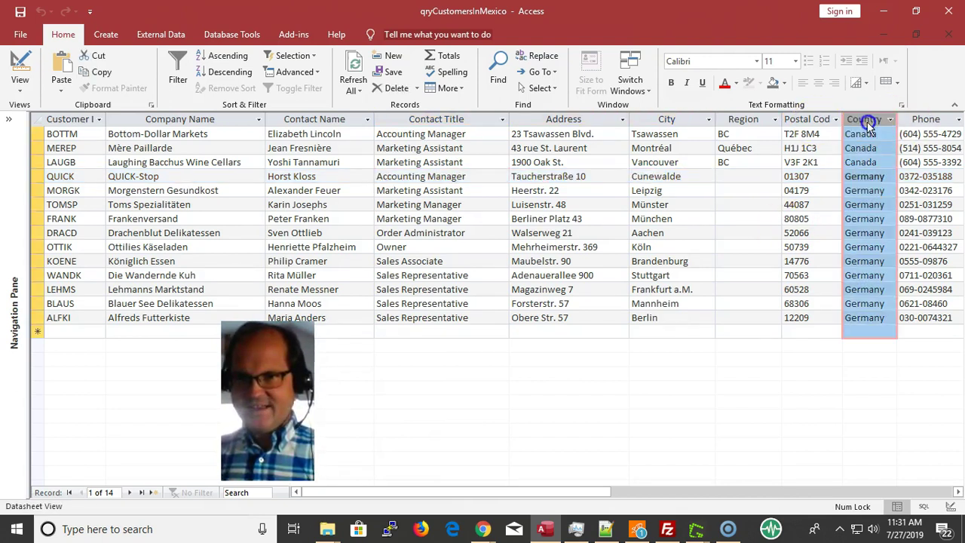
left_click(417, 119)
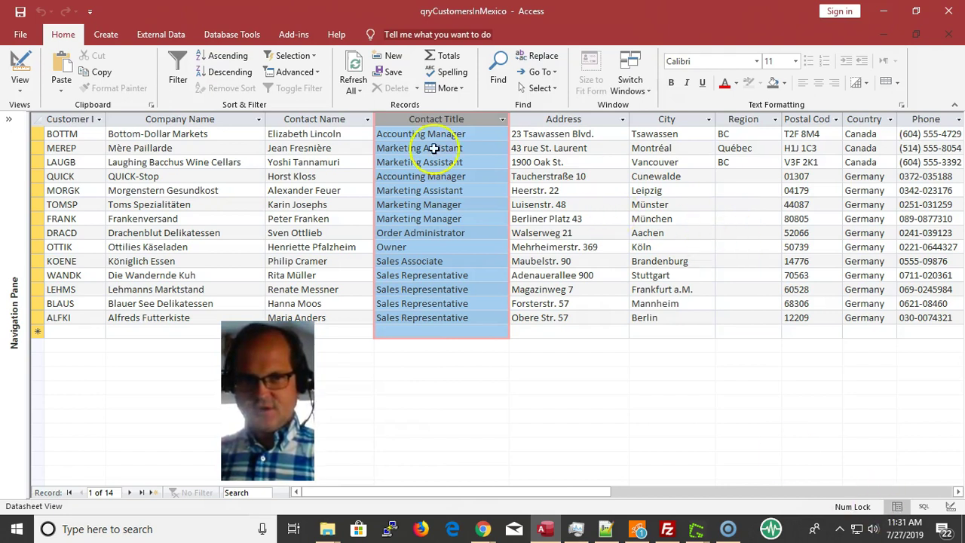
Copy Marketing Assistant from the results and use it in Design view as the ContactTitle criterion on the "canada" row.
left_click(377, 148)
key("ctrl+c")
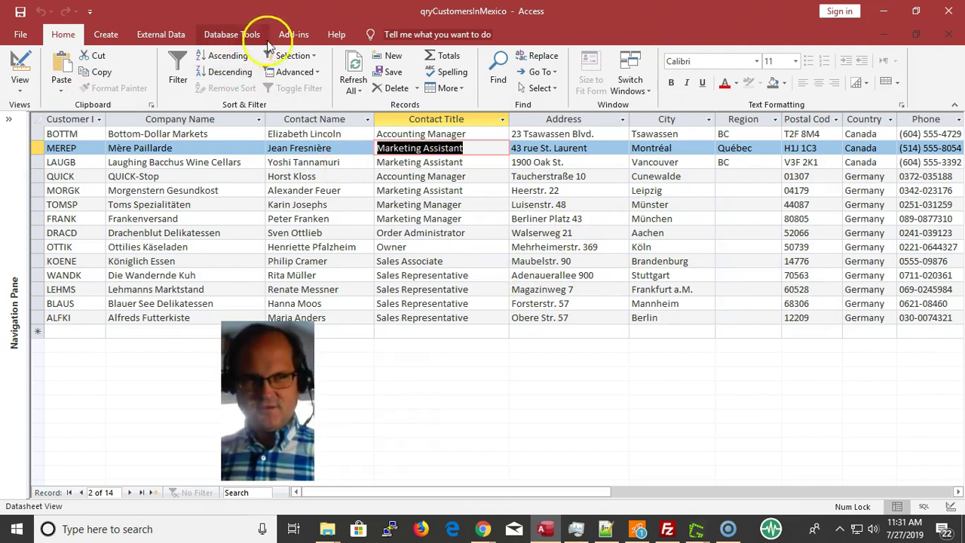
left_click(17, 64)
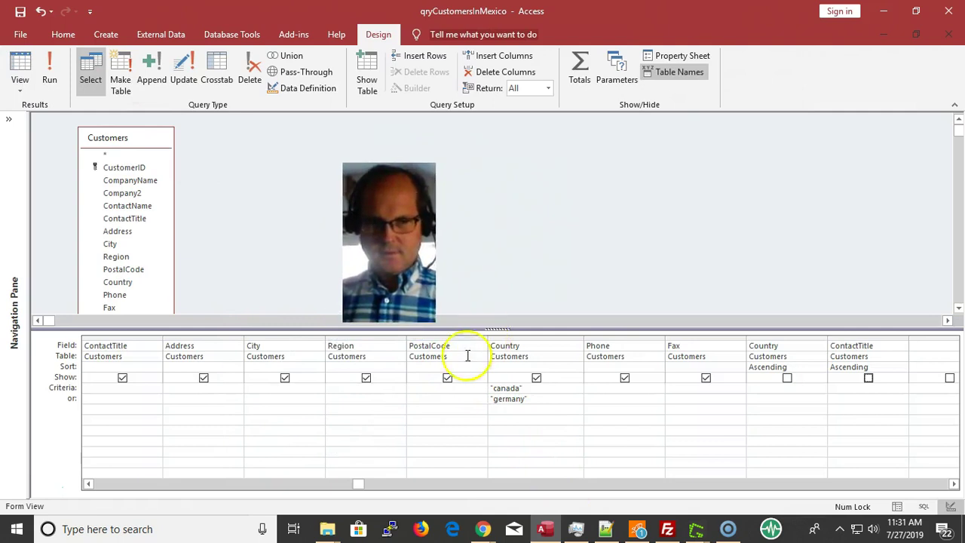
left_click(429, 397)
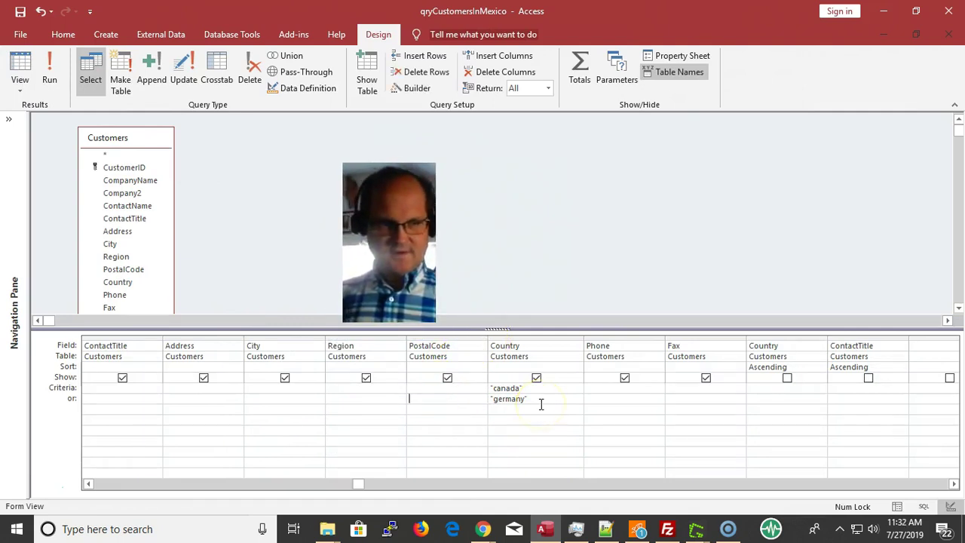
key("ctrl+v")
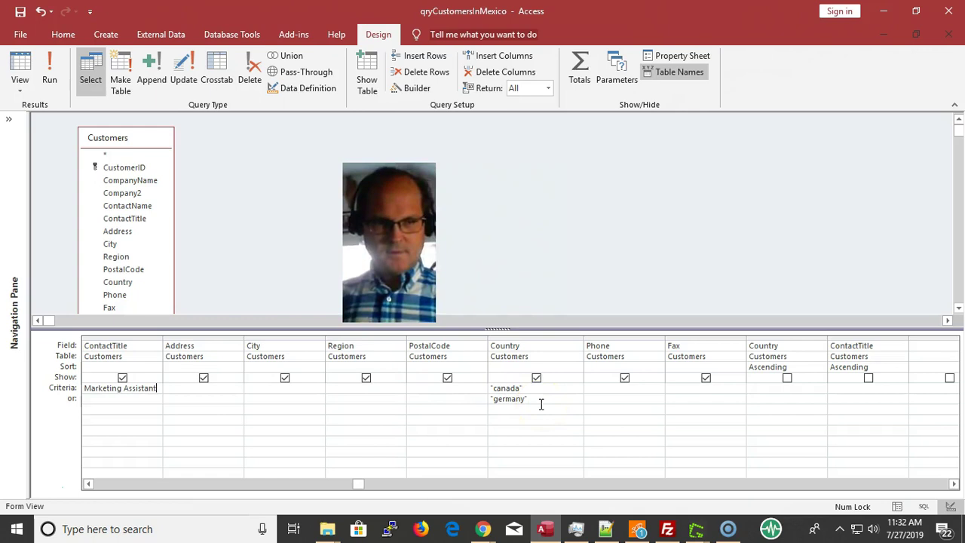
key("Down")
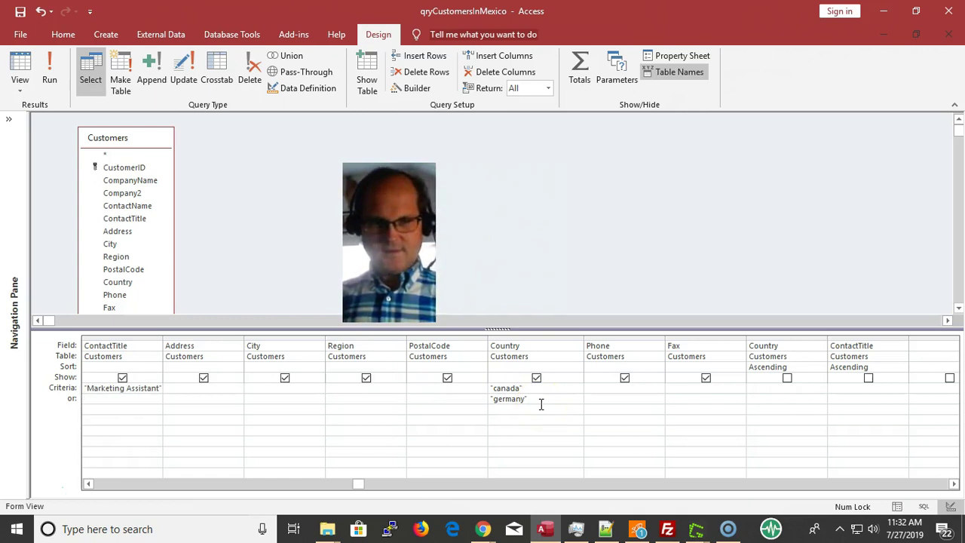
Copy the "Marketing Assistant" criterion into the ContactTitle or row, alongside the "germany" criterion.
key("Up")
key("Tab")
key("Tab")
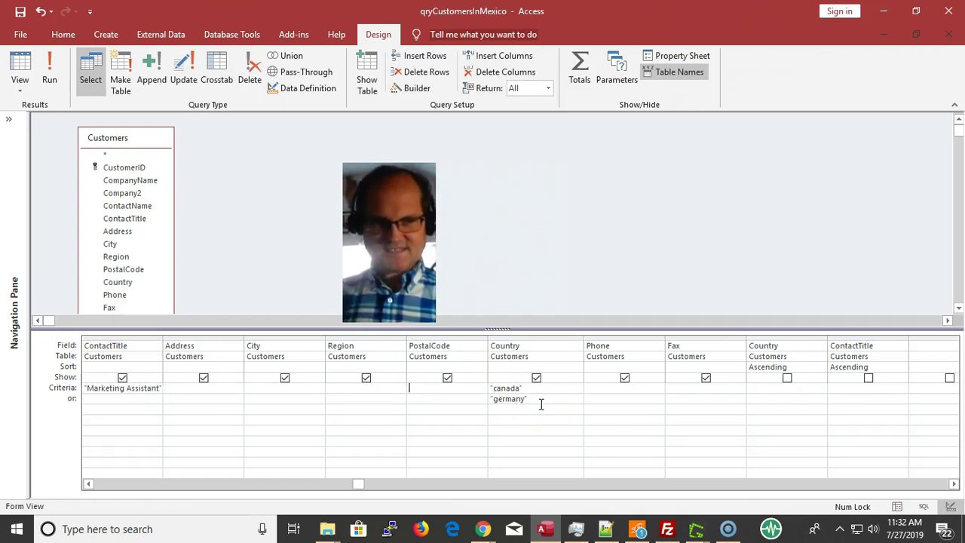
key("shift+Tab")
key("shift+Tab")
key("ctrl+c")
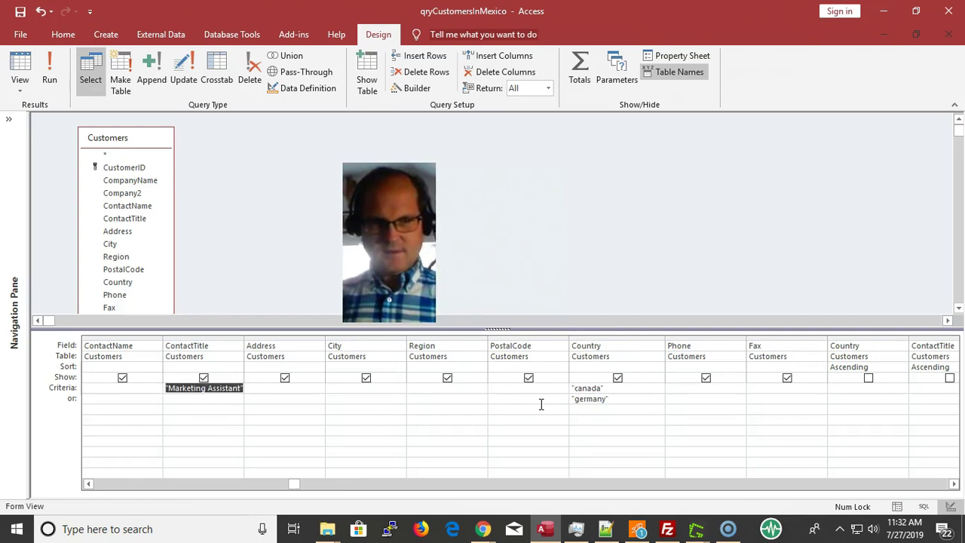
key("F2")
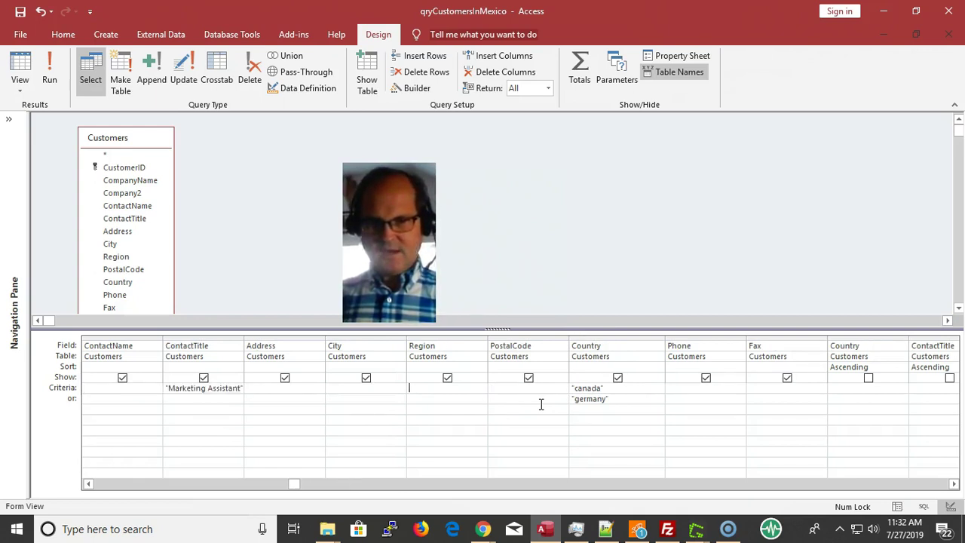
key("Tab")
key("Tab")
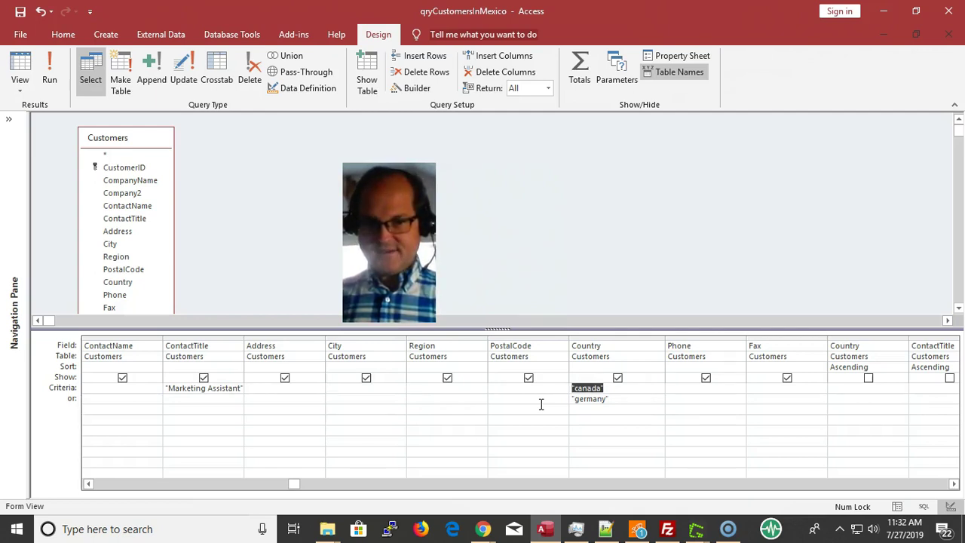
key("Down")
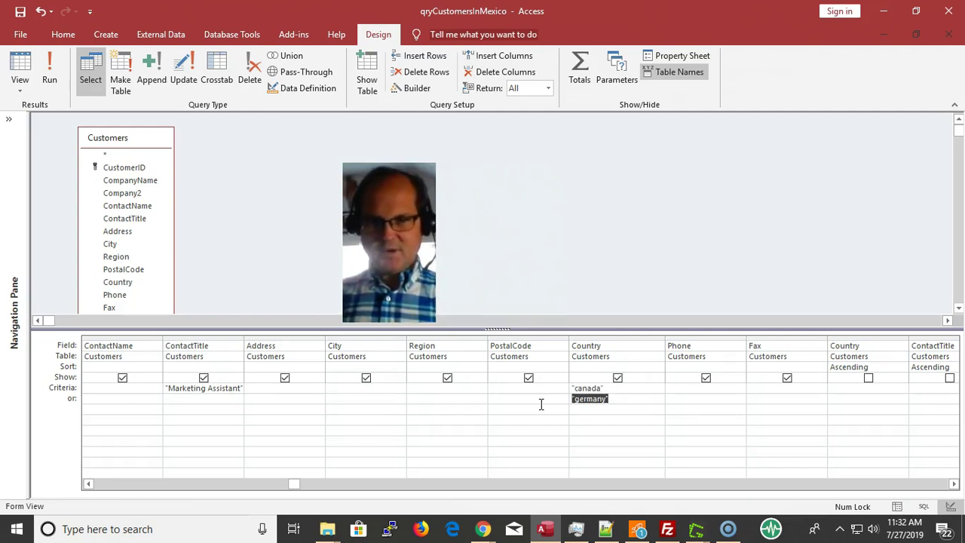
key("shift+Tab")
key("shift+Tab")
key("shift+Tab")
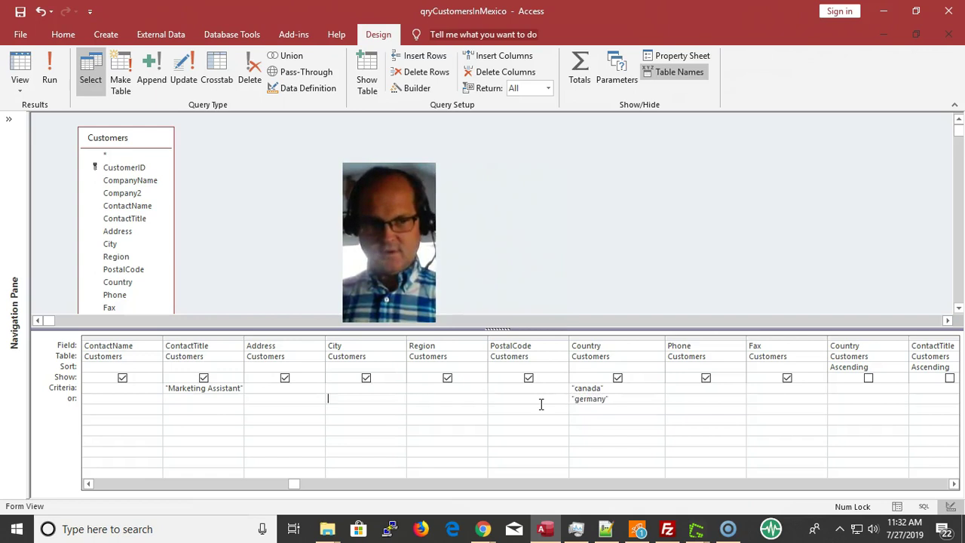
key("ctrl+v")
key("Tab")
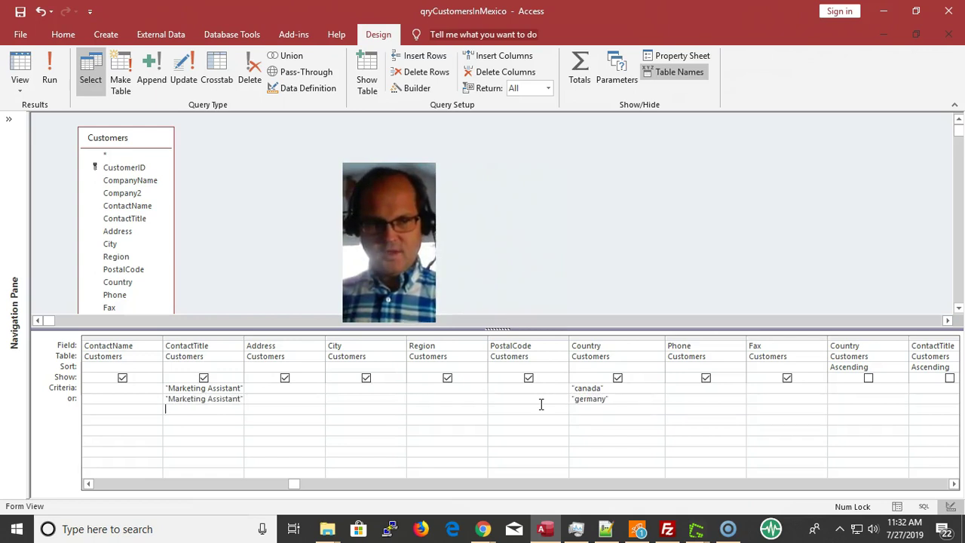
Review how both criteria rows pair the ContactTitle condition with the Country condition.
key("Up")
key("Up")
key("Tab")
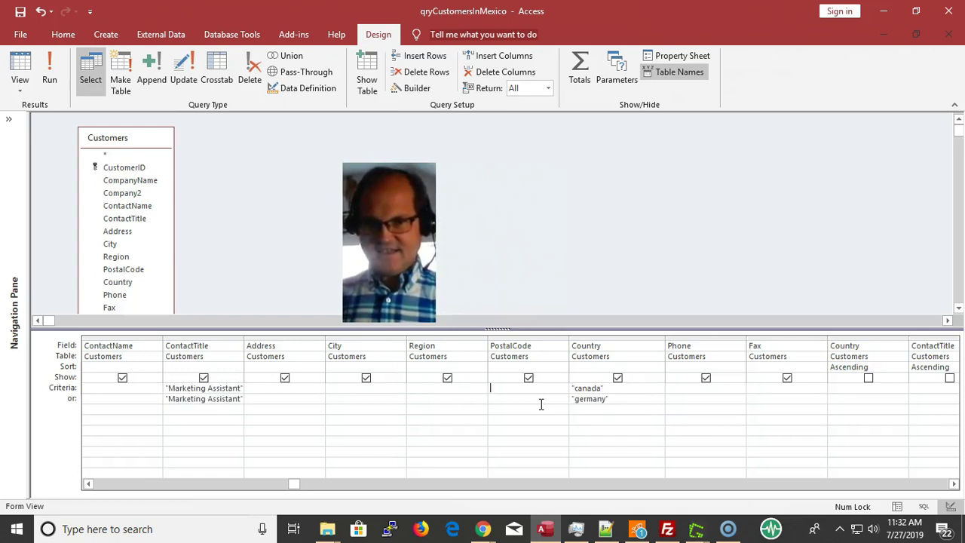
key("Tab")
key("shift+Tab")
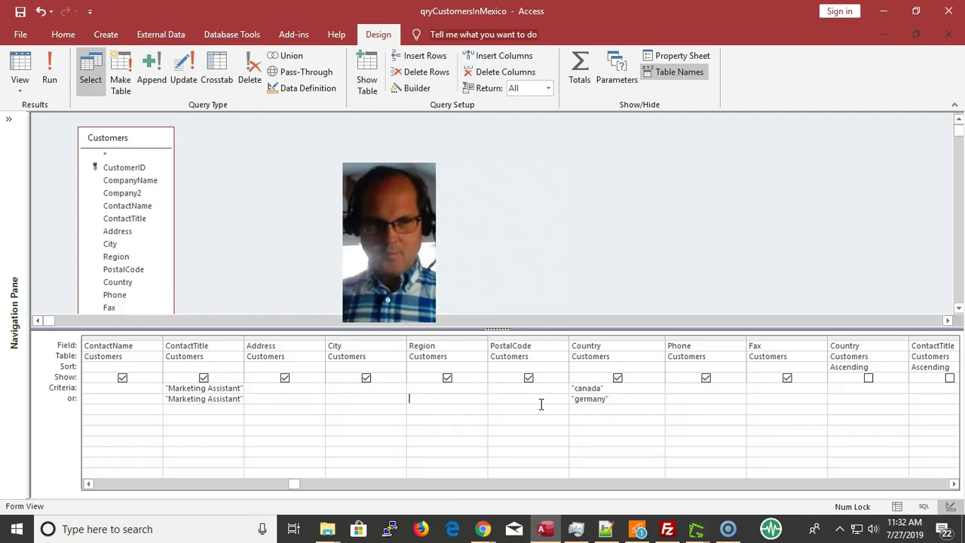
key("shift+Tab")
key("shift+Tab")
key("shift+Tab")
key("shift+Tab")
key("Tab")
key("F2")
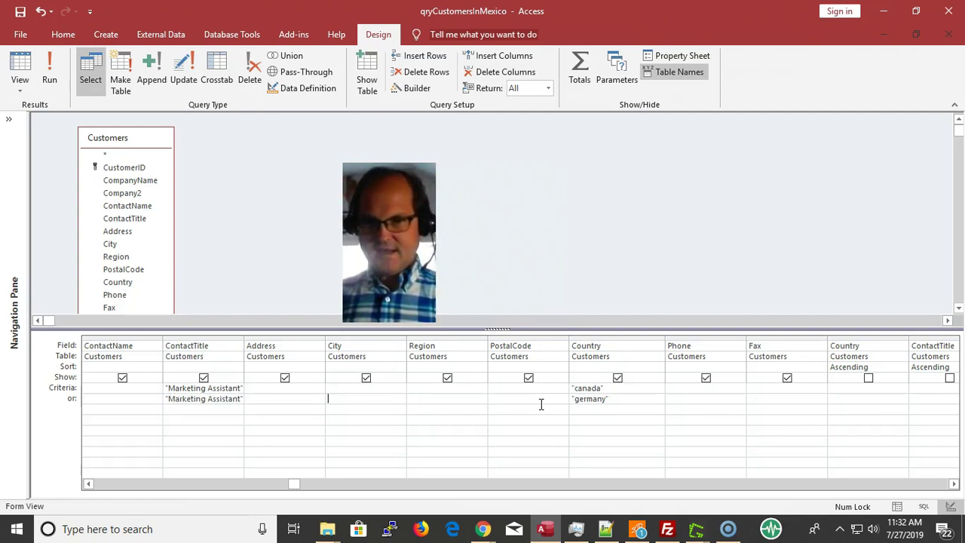
key("Tab")
key("Tab")
key("shift+Tab")
key("shift+Tab")
key("shift+Tab")
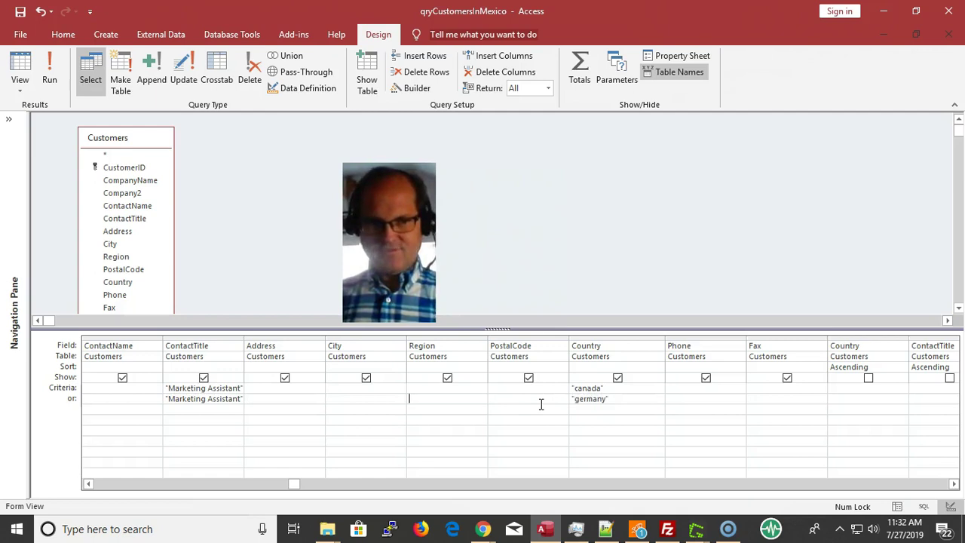
Run the query and review the Contact Title and Country values of the returned records.
key("Up")
key("Tab")
key("Tab")
key("Tab")
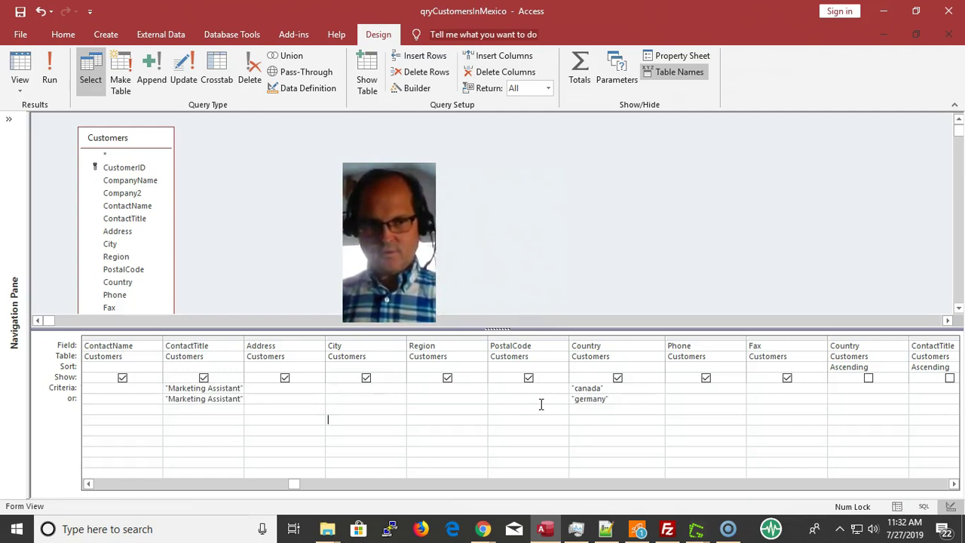
left_click(50, 63)
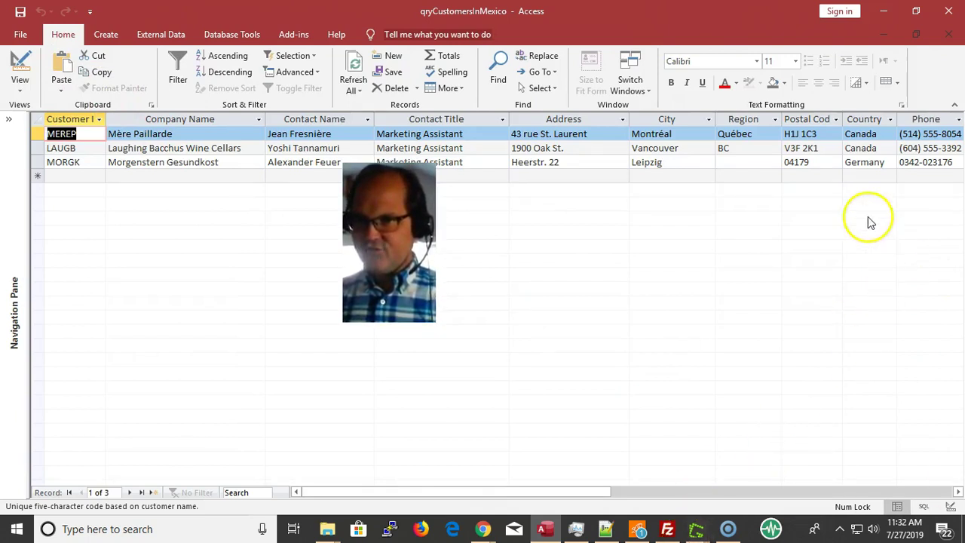
left_click(880, 162)
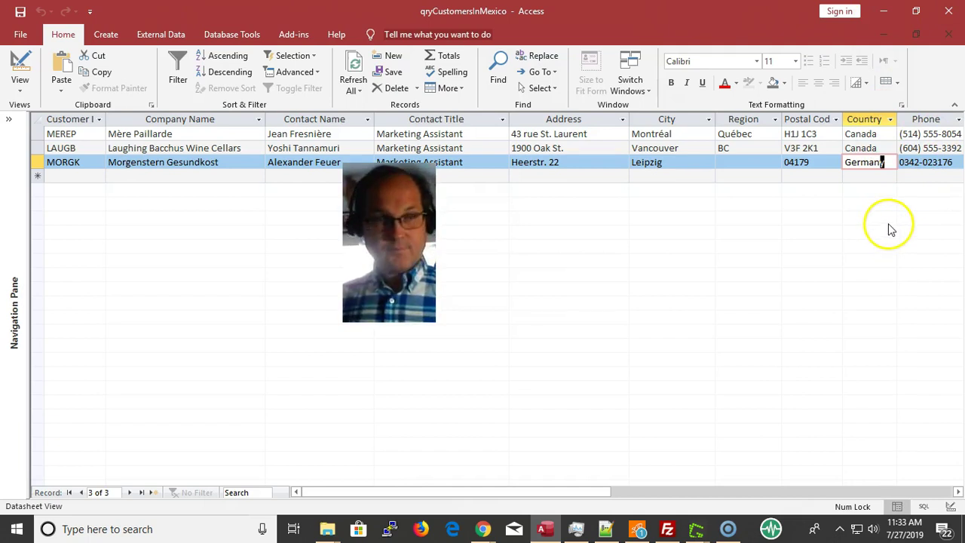
key("ctrl+F4")
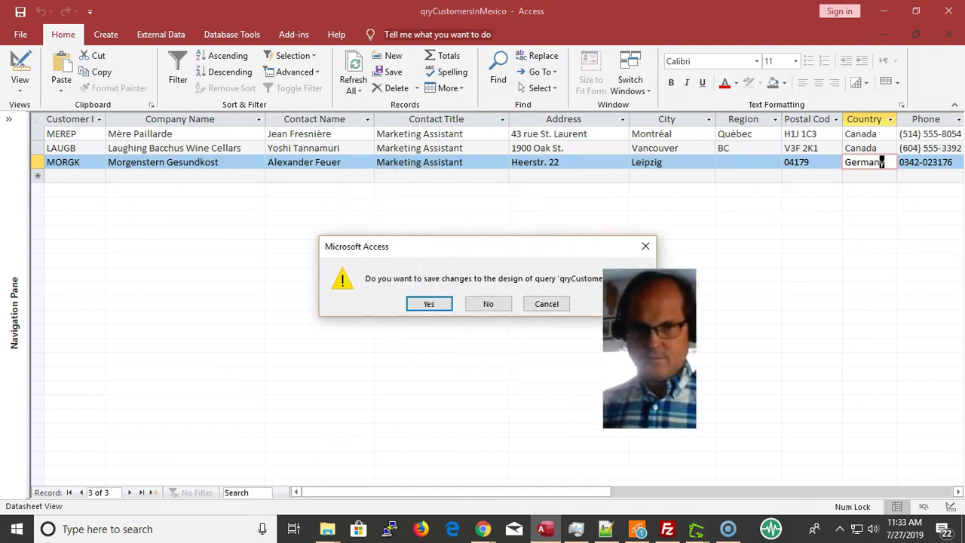
left_click(548, 304)
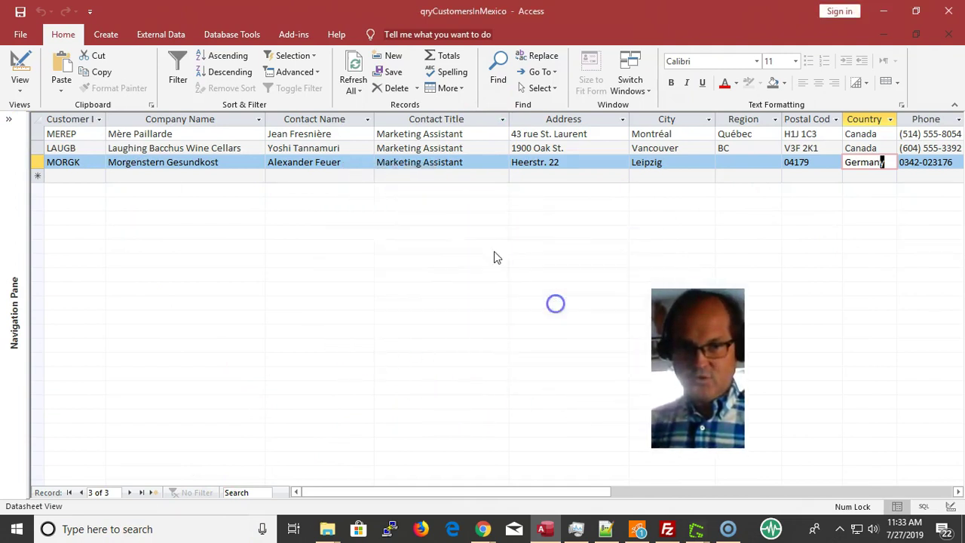
left_click(457, 161)
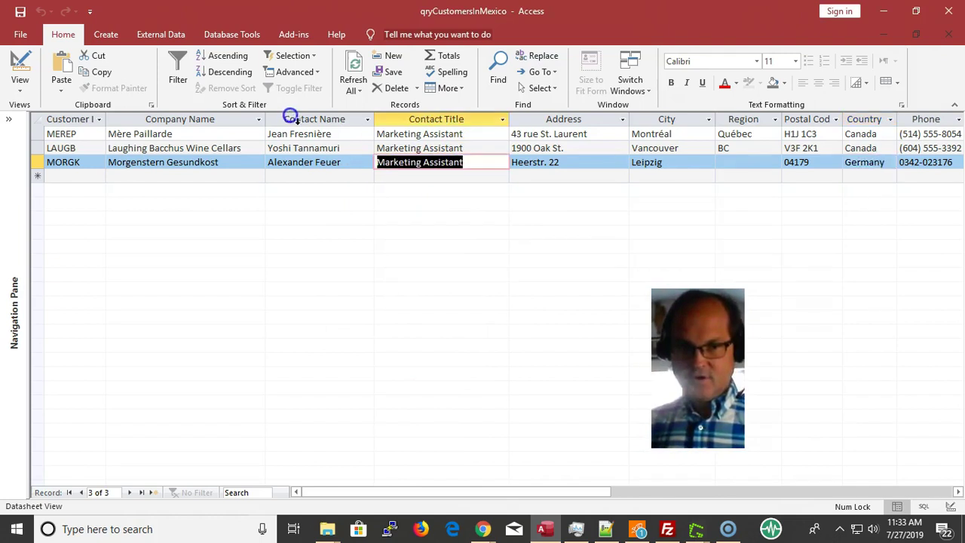
Save a copy of the query object as qryMarketingAssistantInCaOrMexico and close it.
left_click(21, 35)
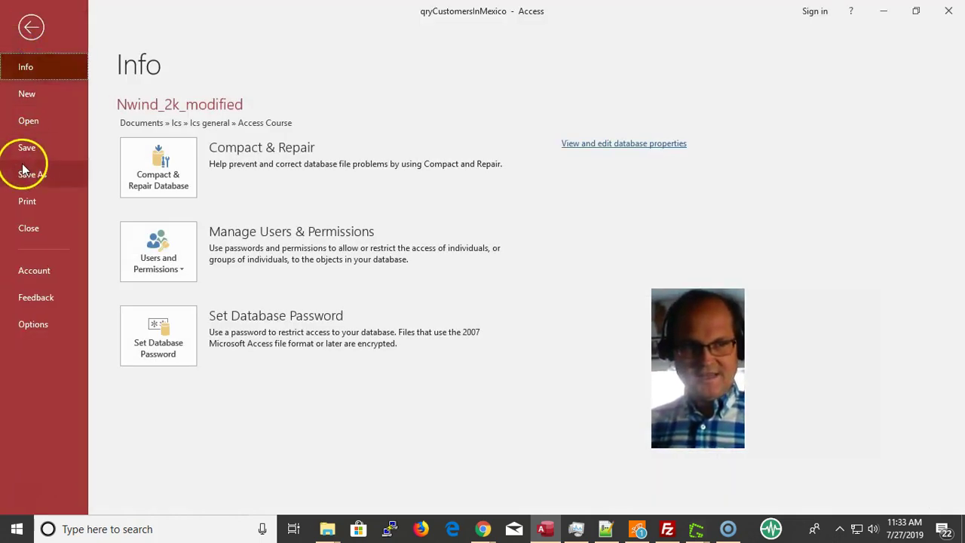
left_click(49, 174)
left_click(150, 192)
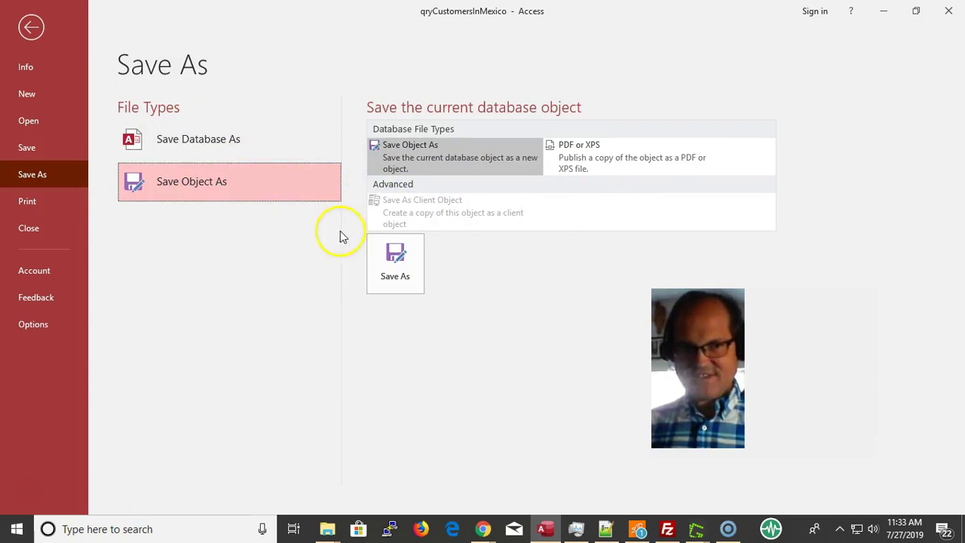
left_click(386, 264)
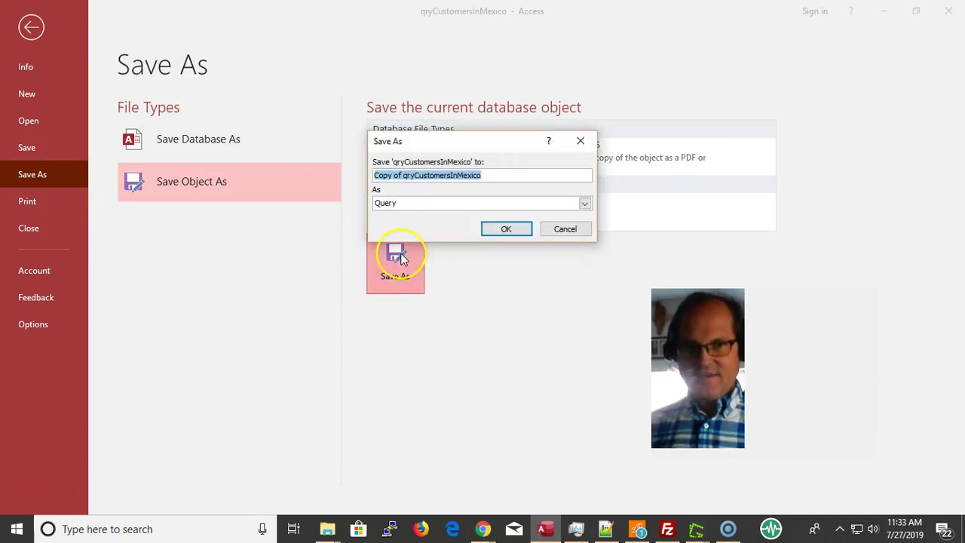
key("End")
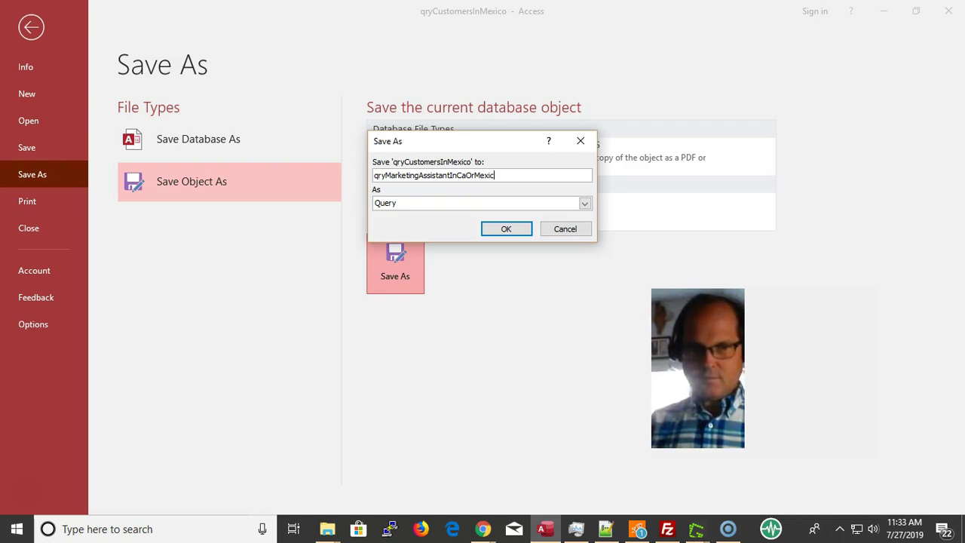
type("o")
key("Return")
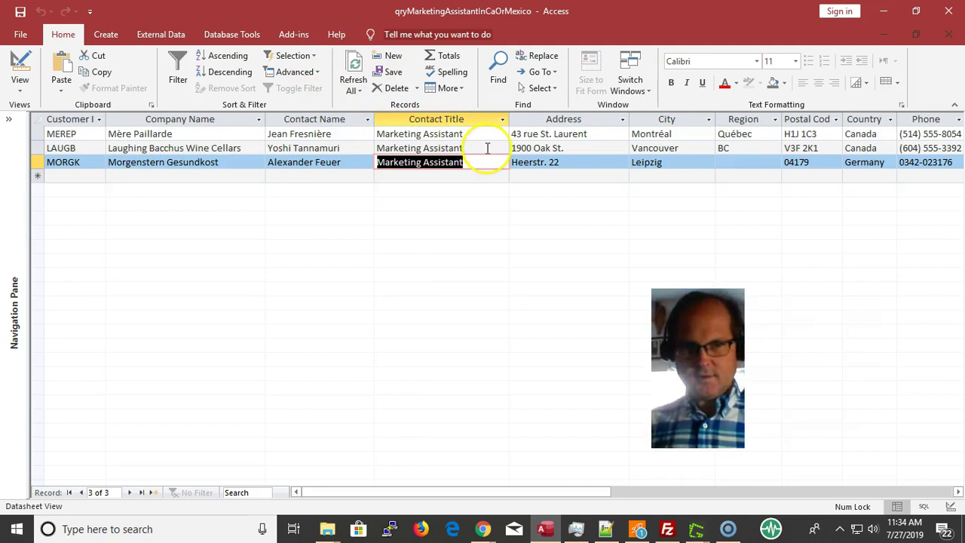
key("ctrl+w")
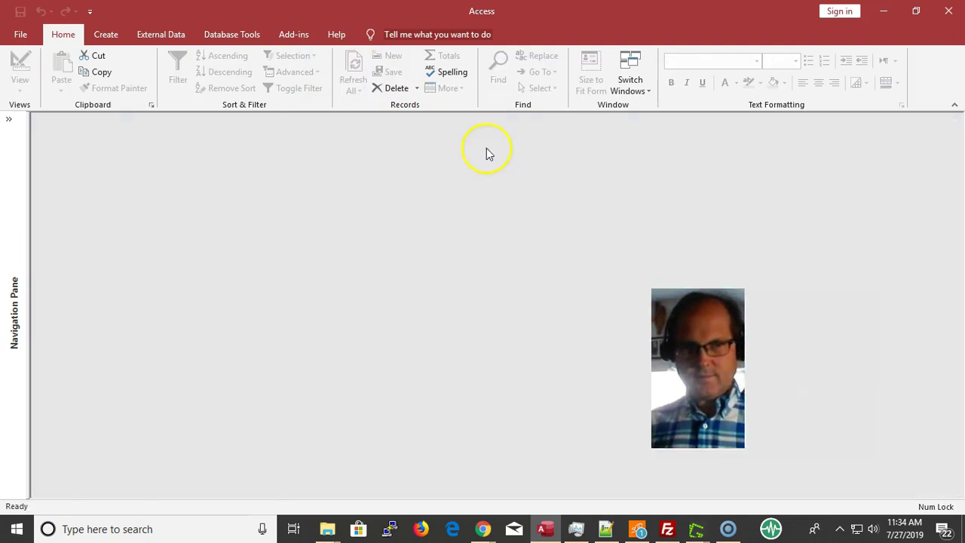
Inspect the design and source table of the qryNewDealers_1-to-30000 query, closing it without saving changes.
left_click(10, 121)
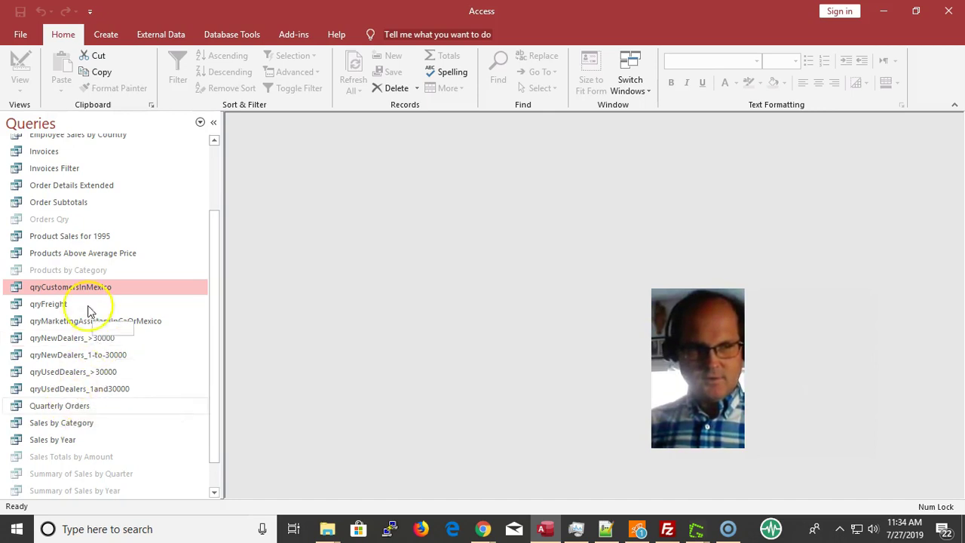
left_click(111, 357)
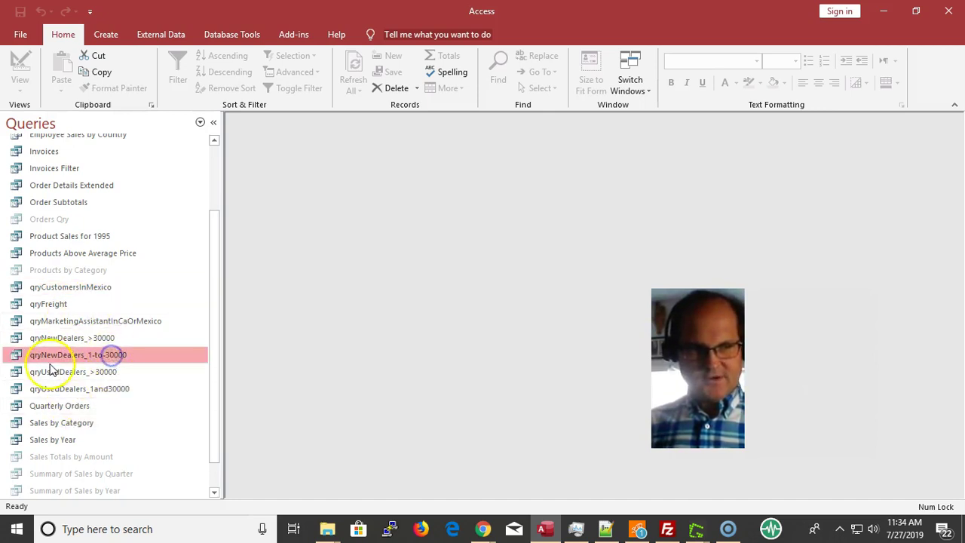
right_click(118, 354)
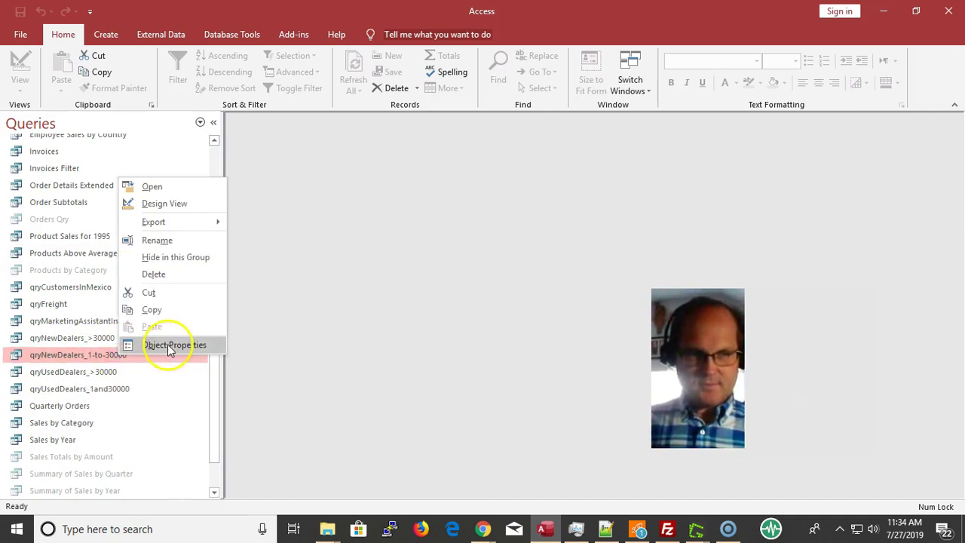
left_click(179, 204)
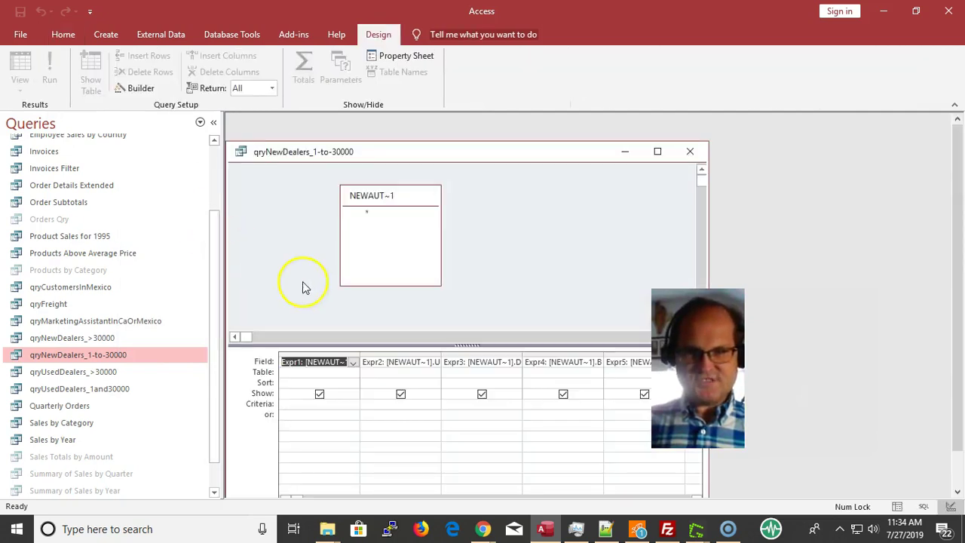
double_click(512, 154)
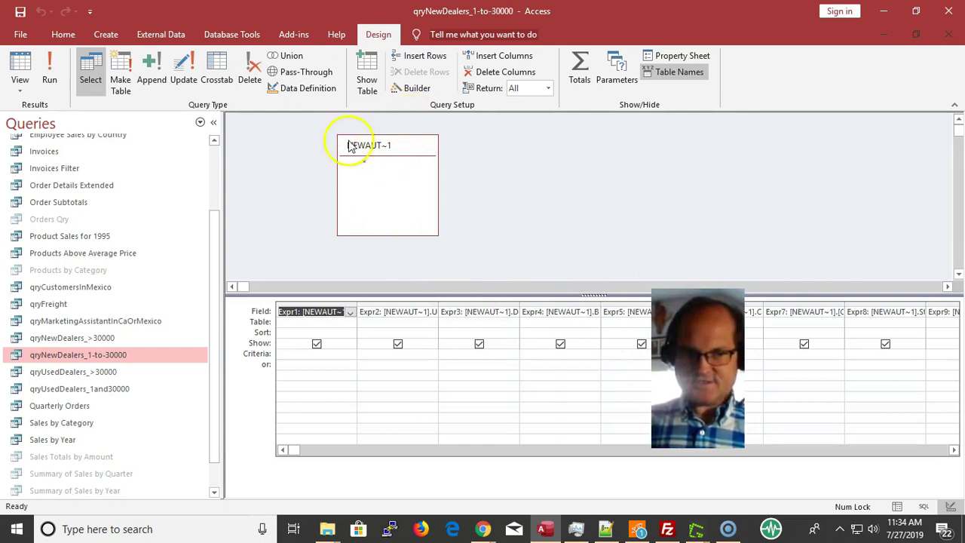
left_click(383, 162)
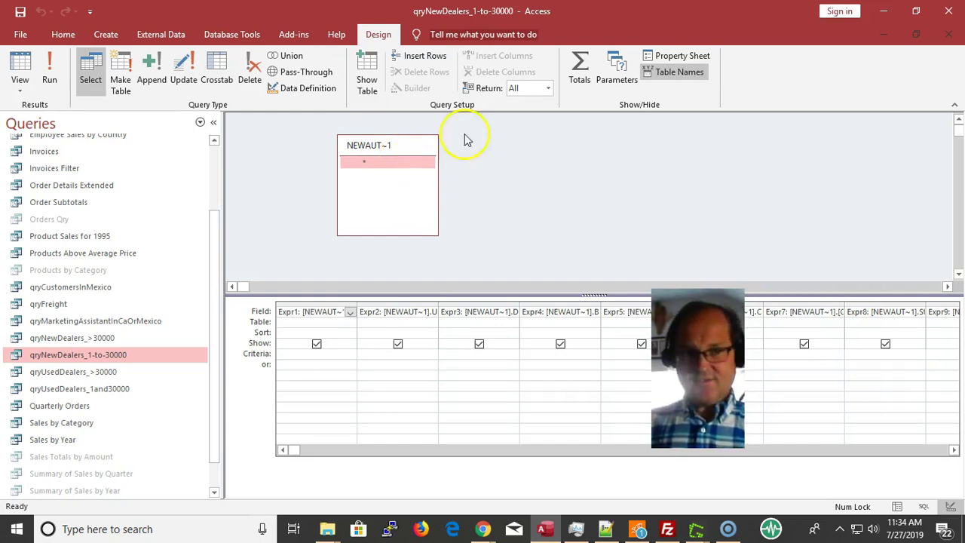
key("ctrl+w")
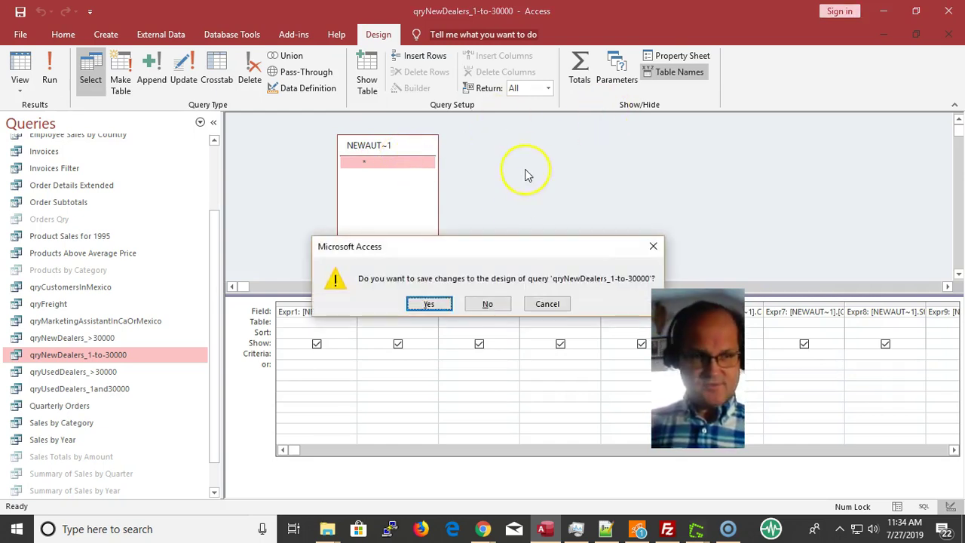
left_click(484, 303)
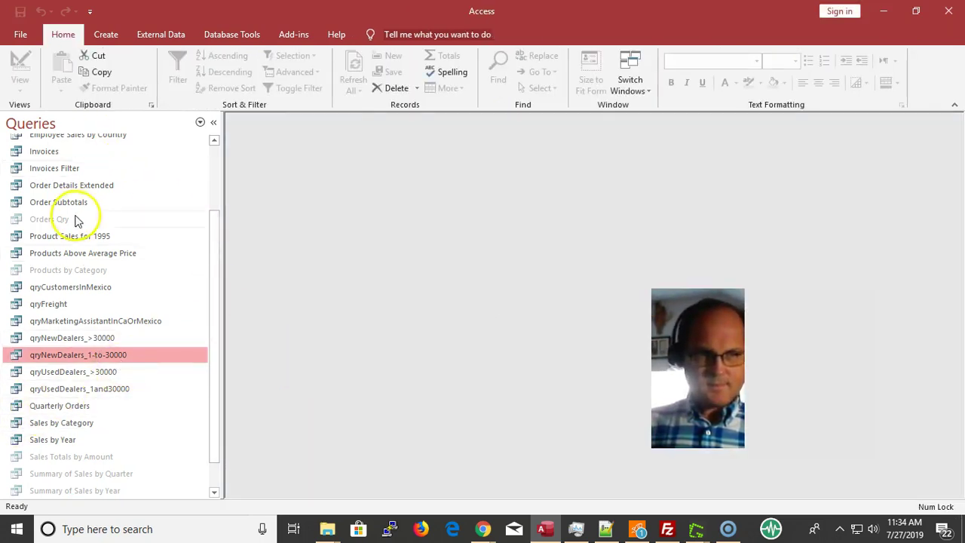
Create a new query in Design view based on the Orders table and maximize its window.
scroll(52, 222, "up", 2)
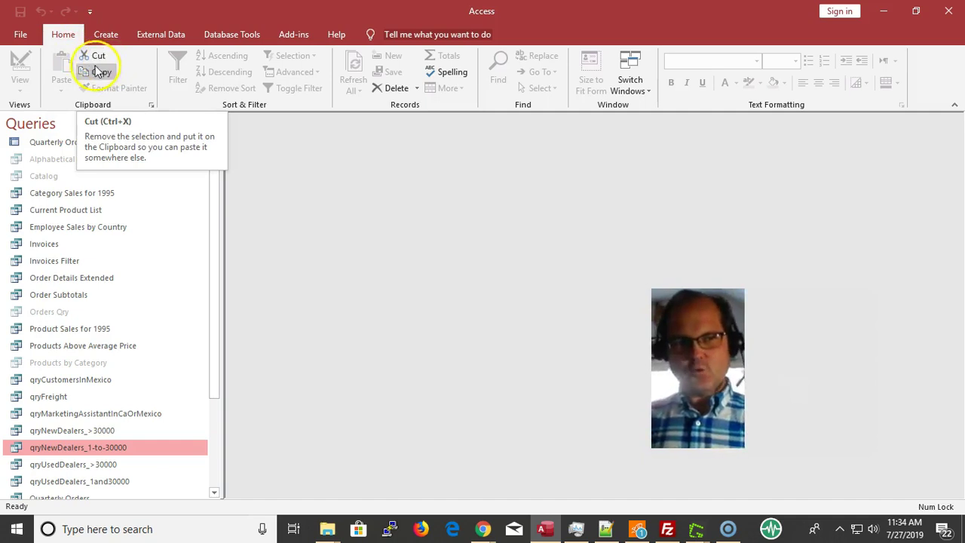
left_click(113, 37)
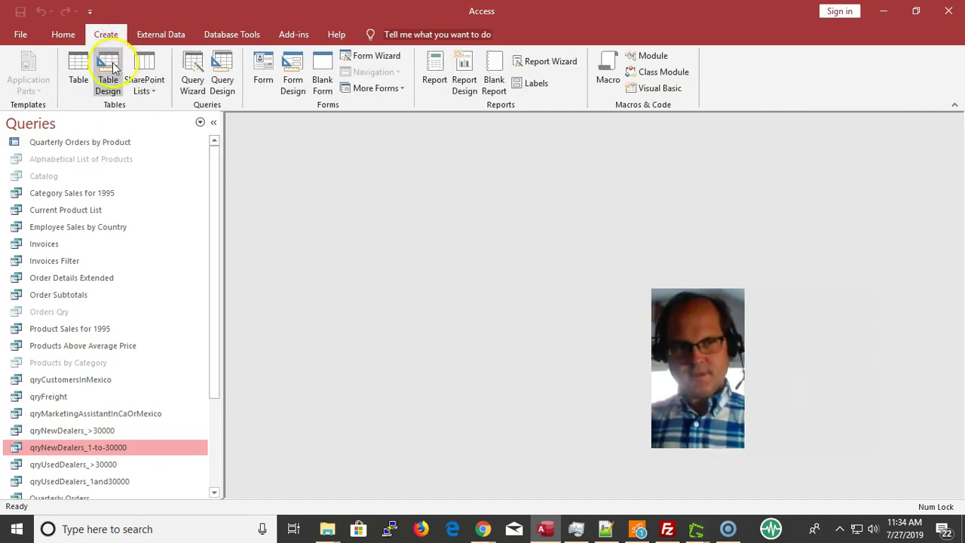
left_click(223, 76)
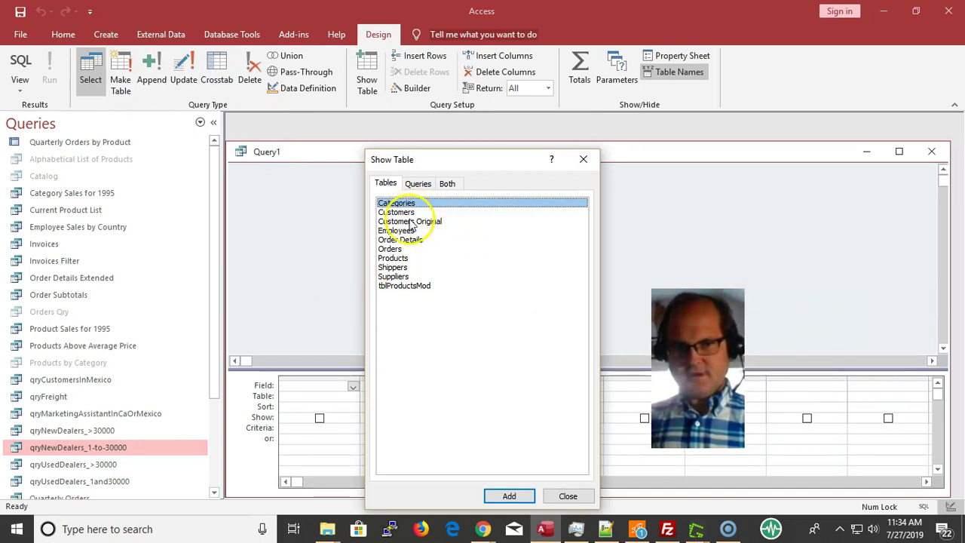
double_click(404, 249)
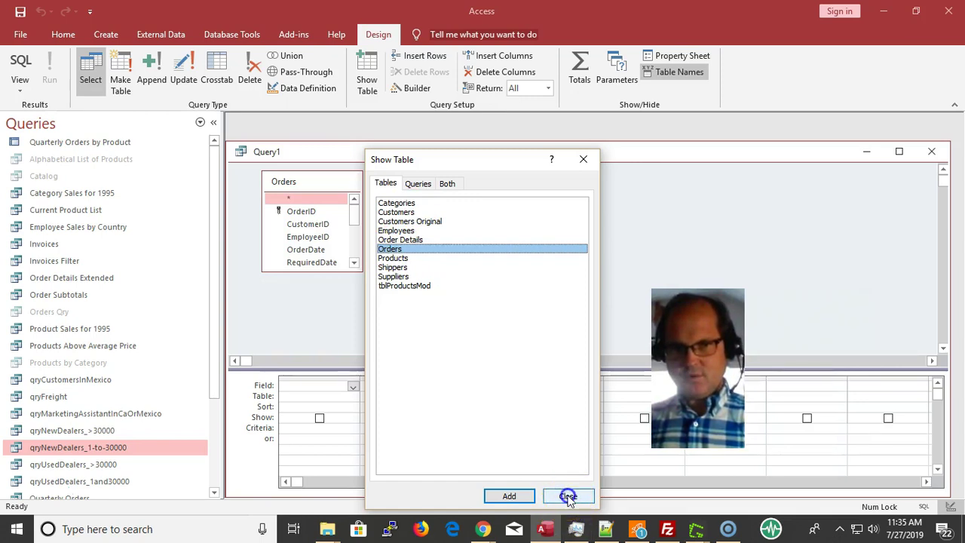
left_click(567, 496)
left_click(355, 154)
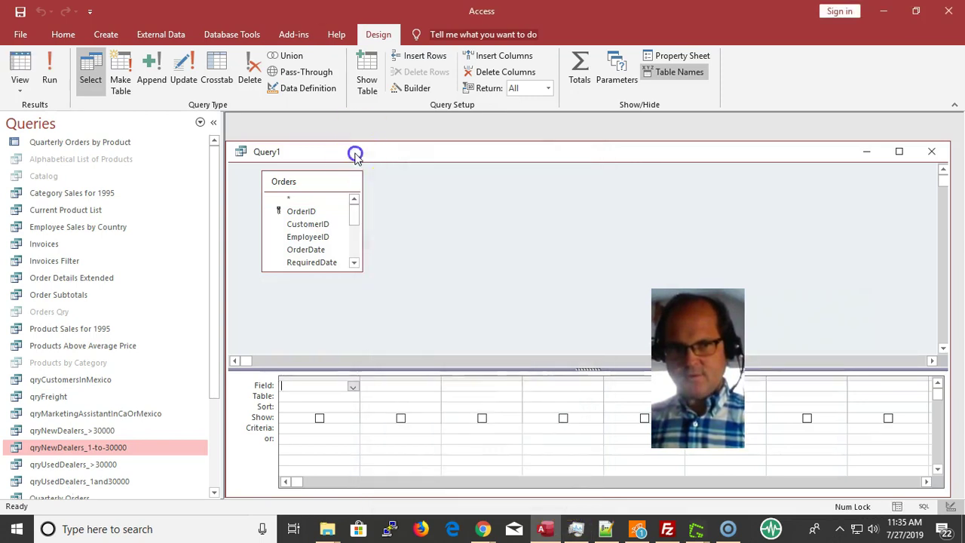
double_click(355, 154)
Add all fields of the Orders table to the query grid and run the query.
double_click(317, 132)
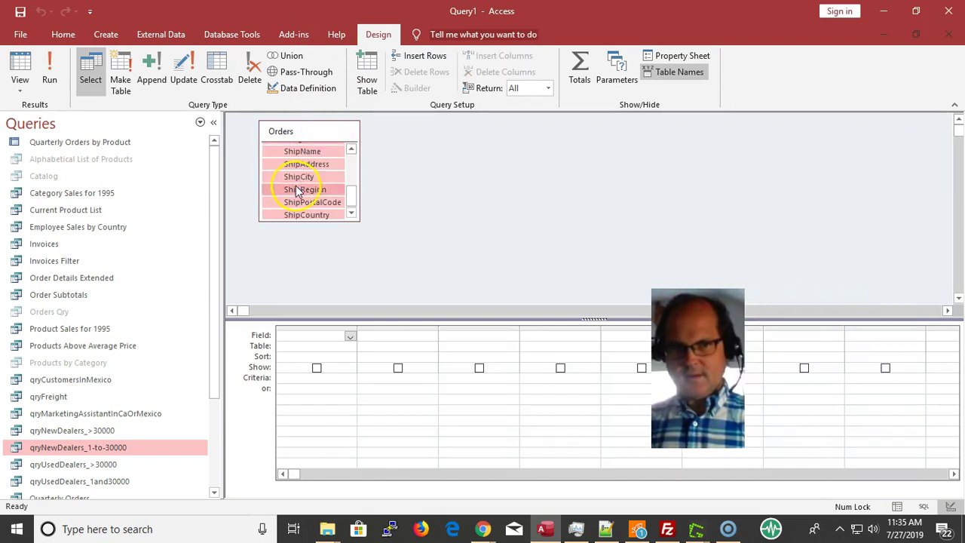
left_click_drag(298, 191, 286, 433)
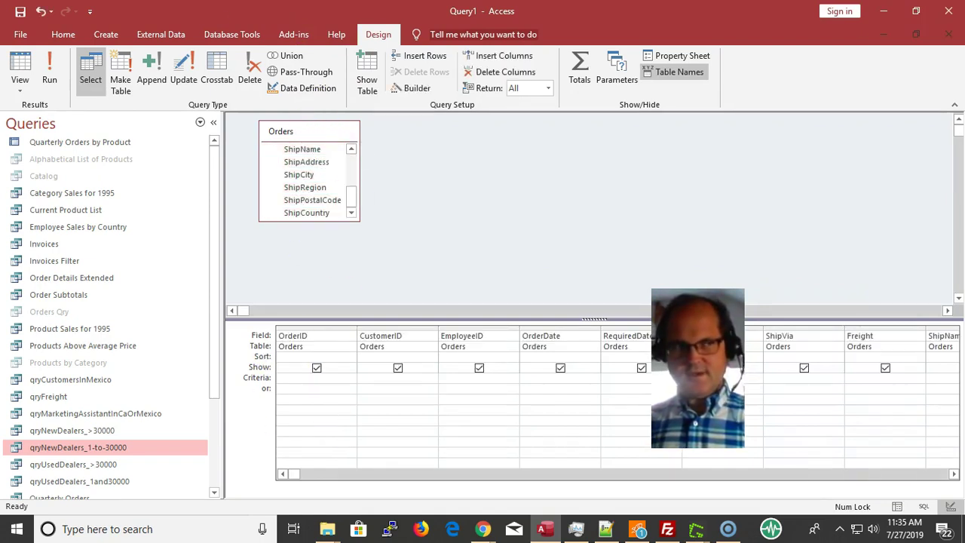
left_click(45, 71)
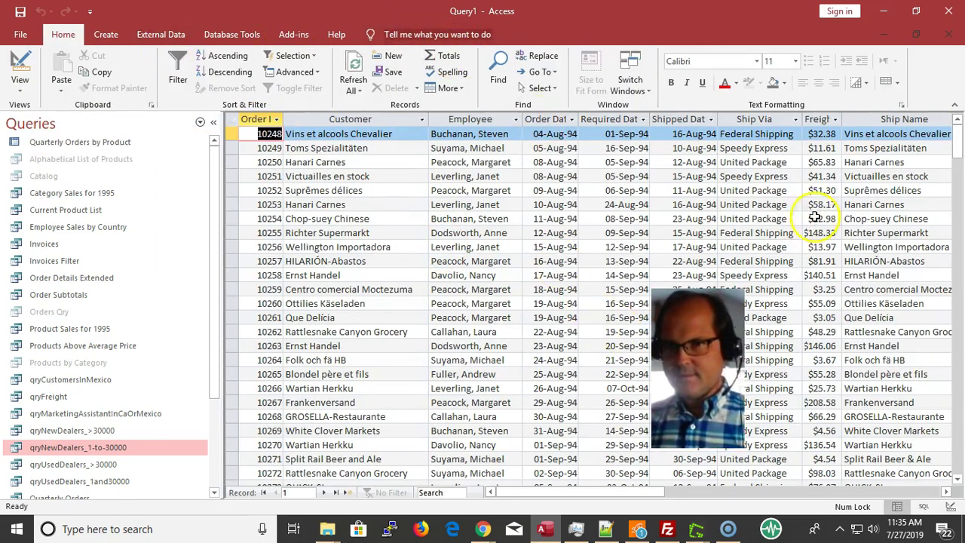
Fit the Freight column's width to its contents and review the shipping fields through Ship Country.
double_click(841, 120)
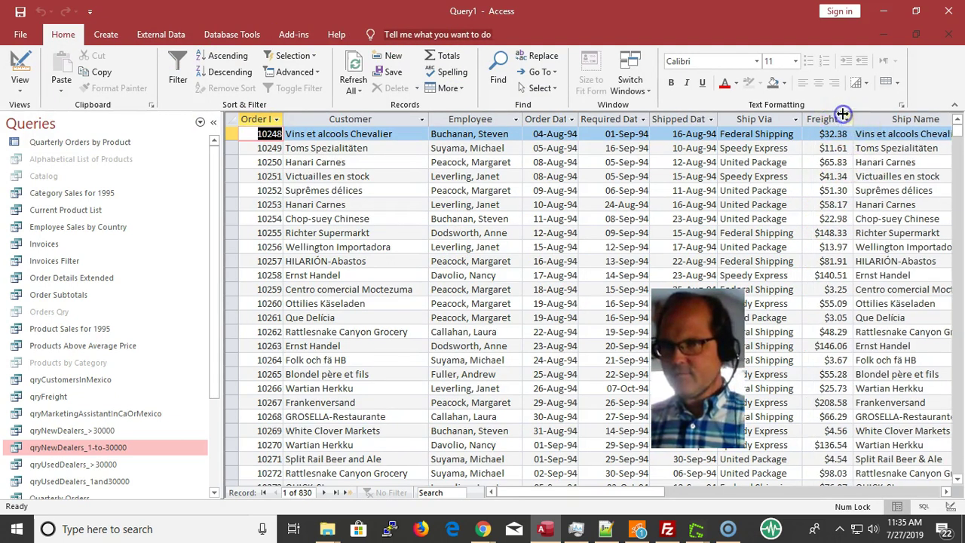
left_click(780, 177)
key("Tab")
key("Tab")
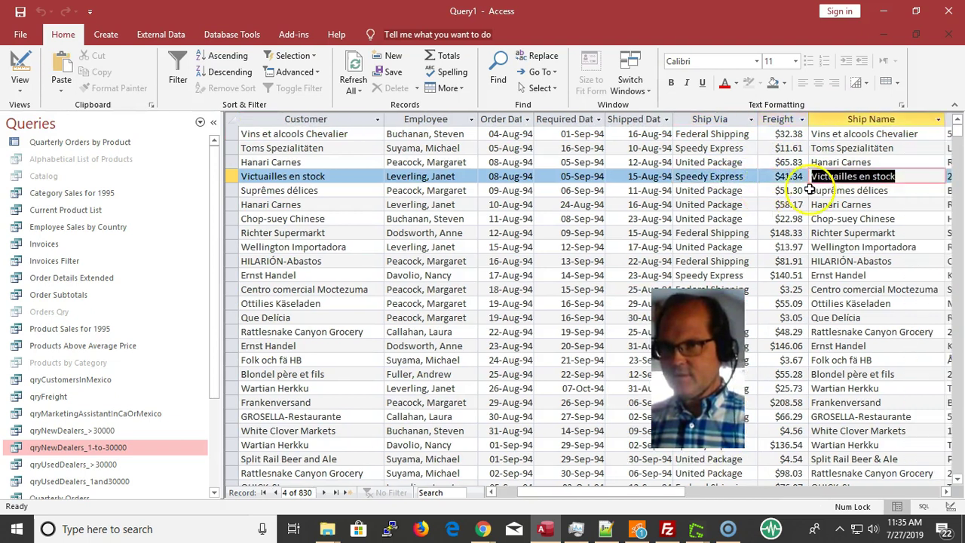
key("Tab")
key("Tab")
key("Tab")
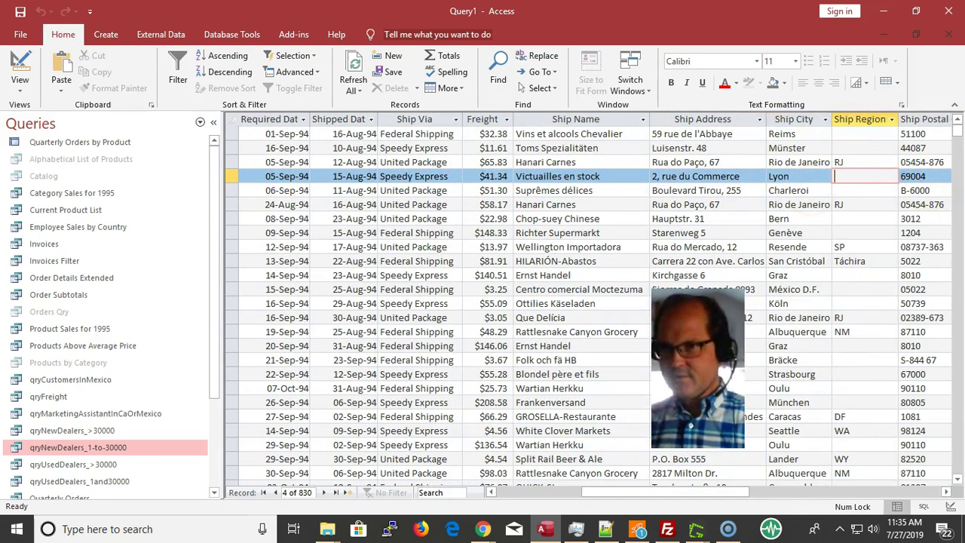
key("Tab")
key("Tab")
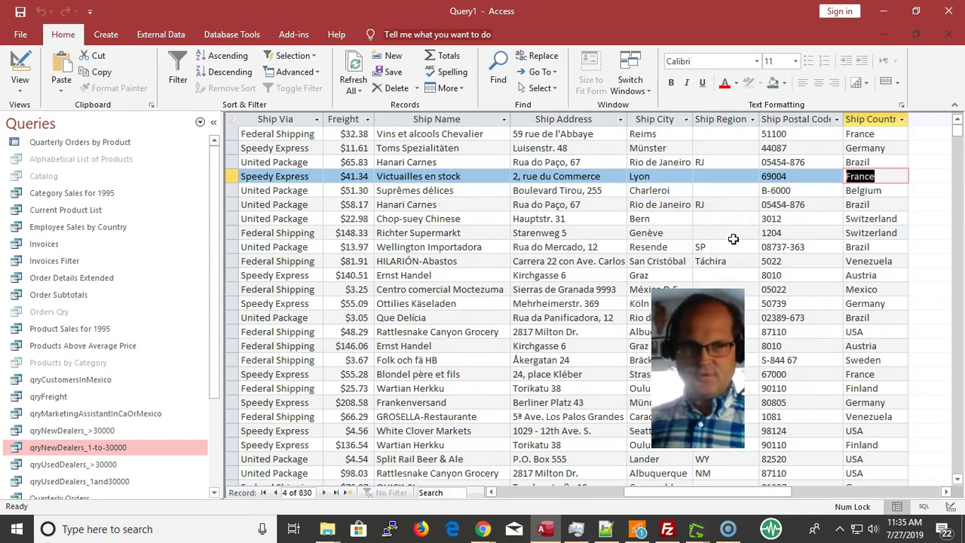
Review the order fields from Ship Country back to Customer in the query results.
key("shift+Tab")
key("shift+Tab")
key("shift+Tab")
key("shift+Tab")
key("shift+Tab")
key("shift+Tab")
key("shift+Tab")
key("shift+Tab")
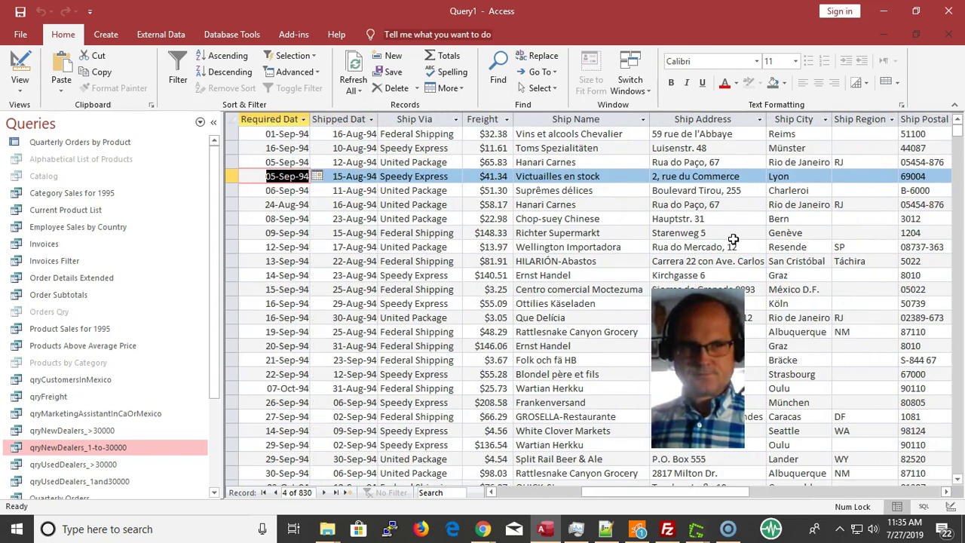
key("shift+Tab")
key("shift+Tab")
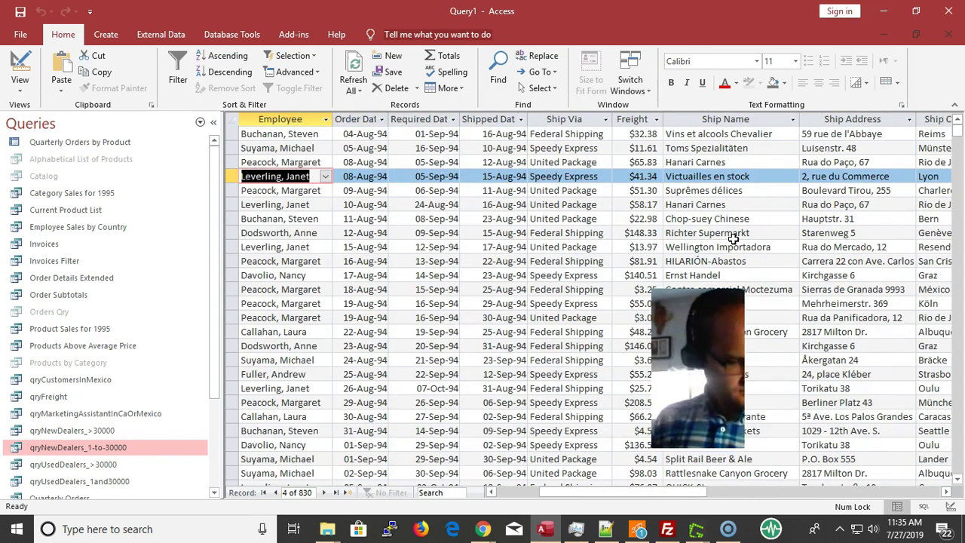
key("shift+Tab")
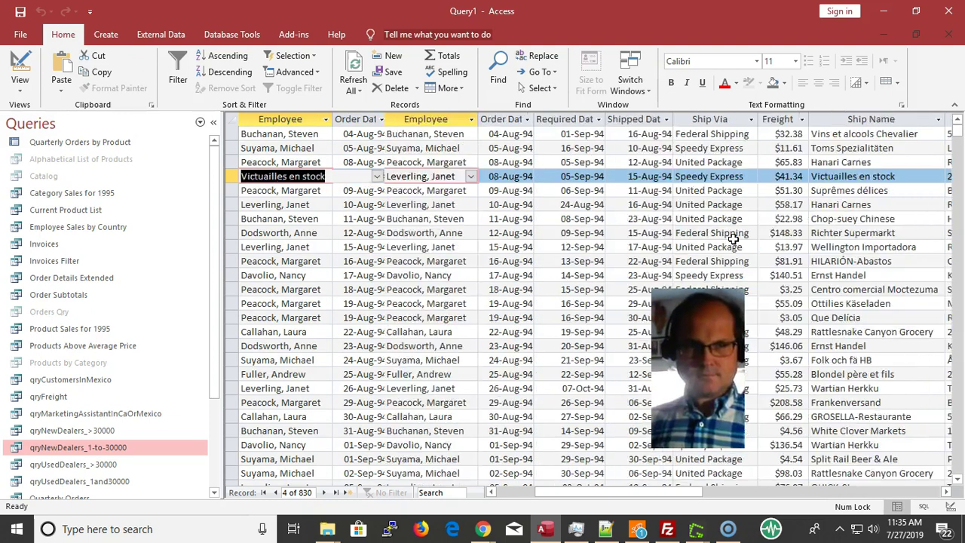
Review the first fields of the query results, from Employee back to Order ID.
key("shift+Tab")
key("shift+Tab")
key("Tab")
key("Tab")
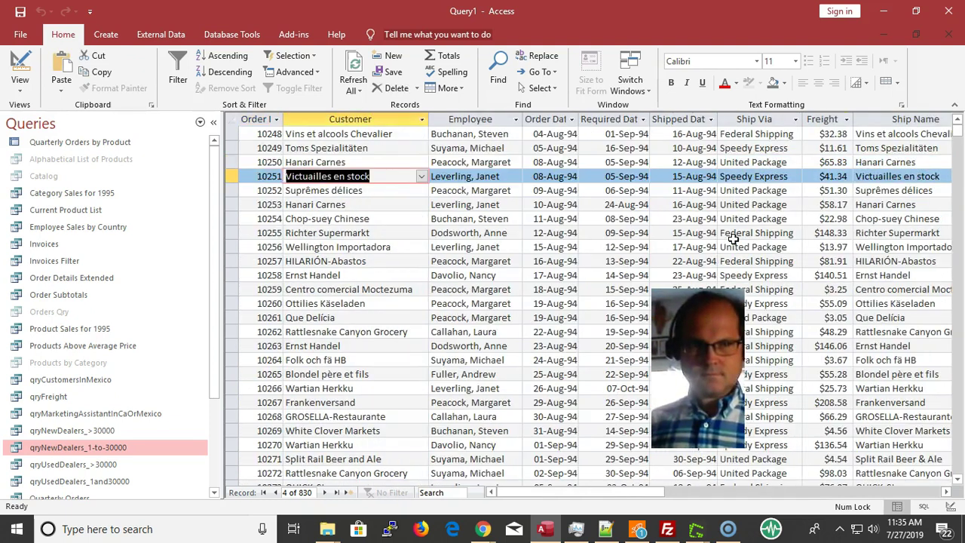
key("shift+Tab")
key("shift+Tab")
key("Tab")
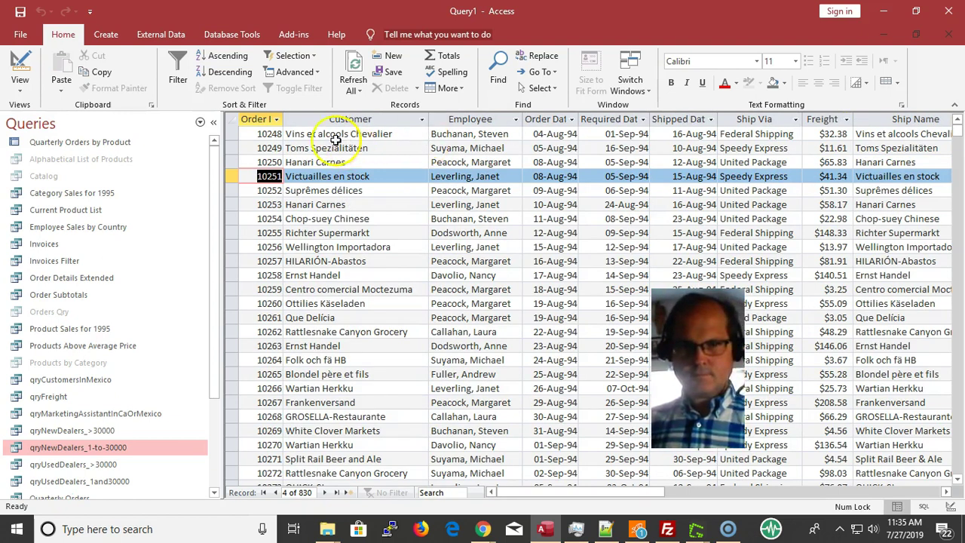
Return to the query design at the OrderDate criteria, then rerun the query and examine the order dates.
left_click(19, 64)
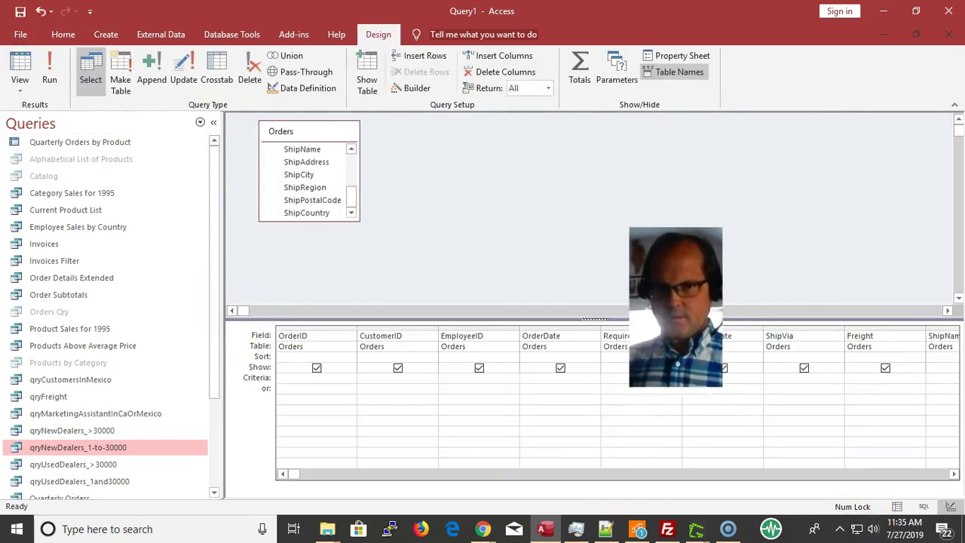
left_click(566, 379)
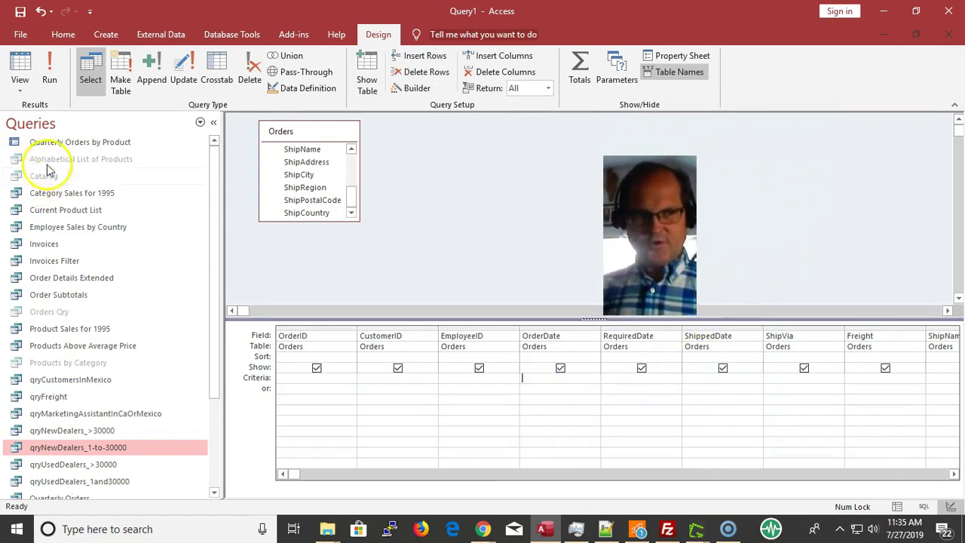
left_click(46, 61)
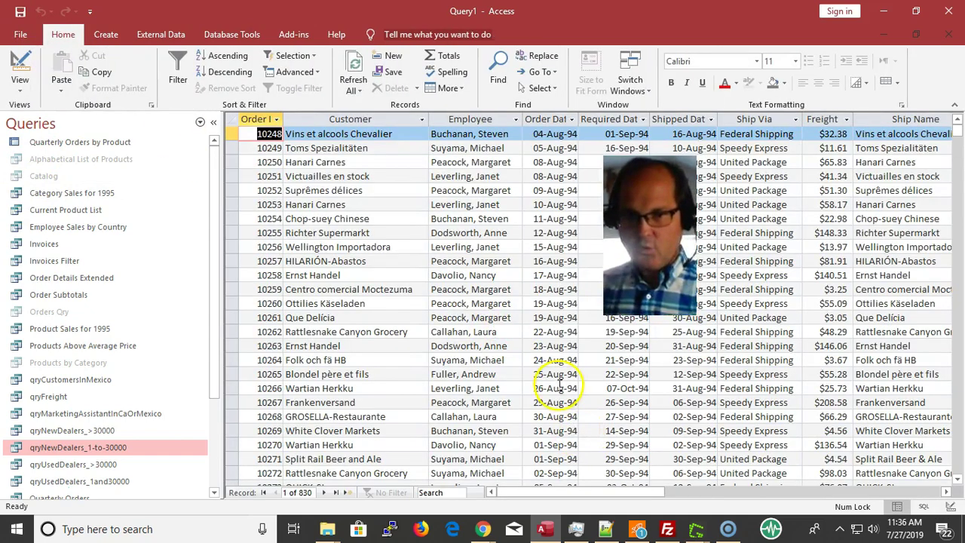
scroll(550, 422, "down", 7)
scroll(550, 421, "down", 20)
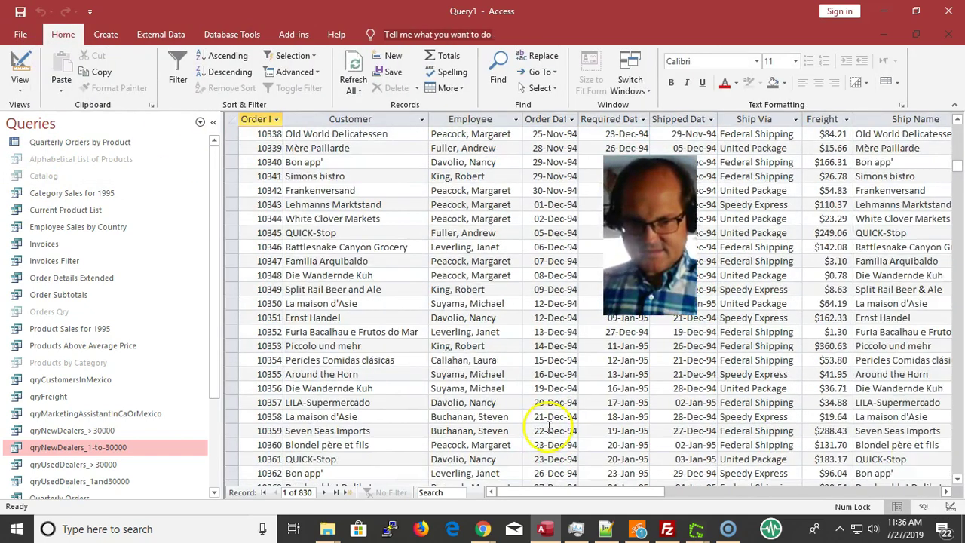
scroll(549, 429, "down", 20)
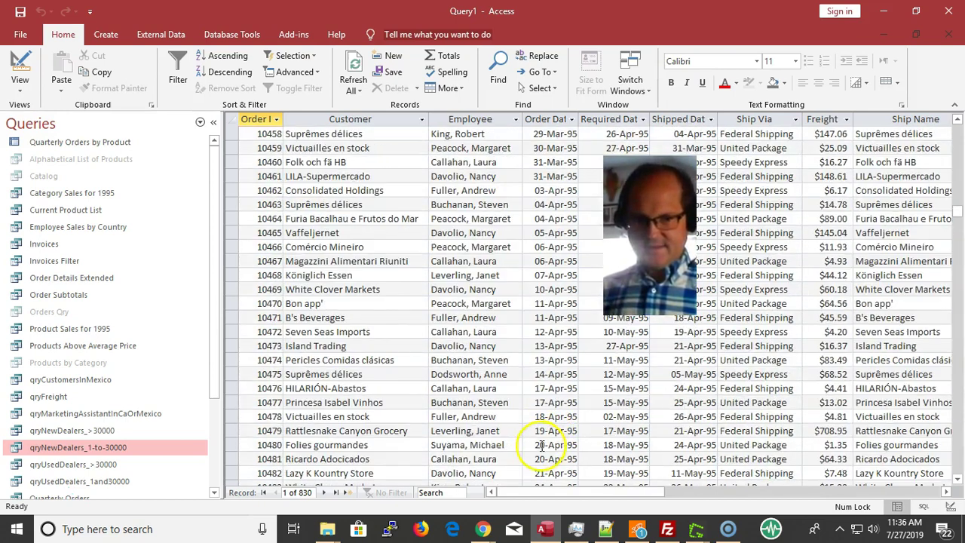
left_click(545, 445)
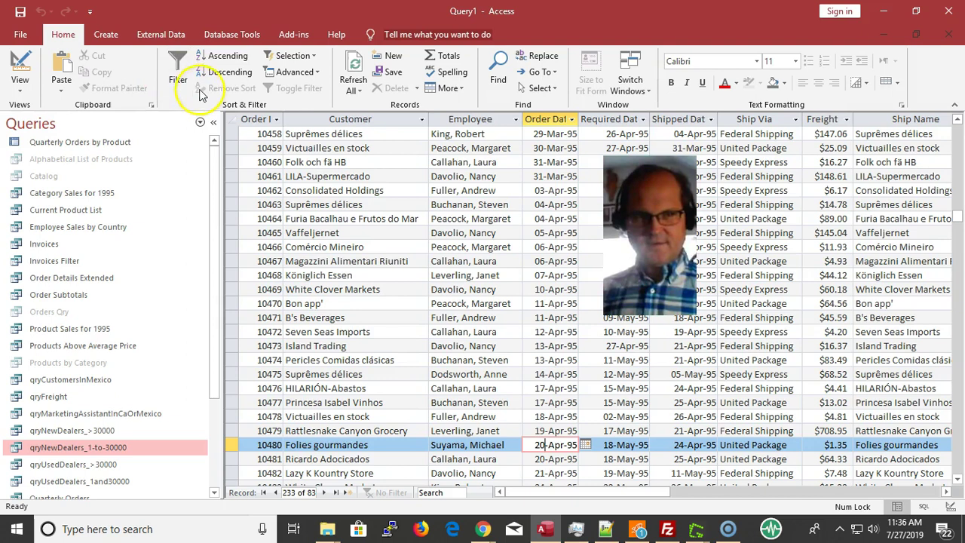
Set the OrderDate criterion to > 1/1/1995 in the query design and run the query.
left_click(20, 66)
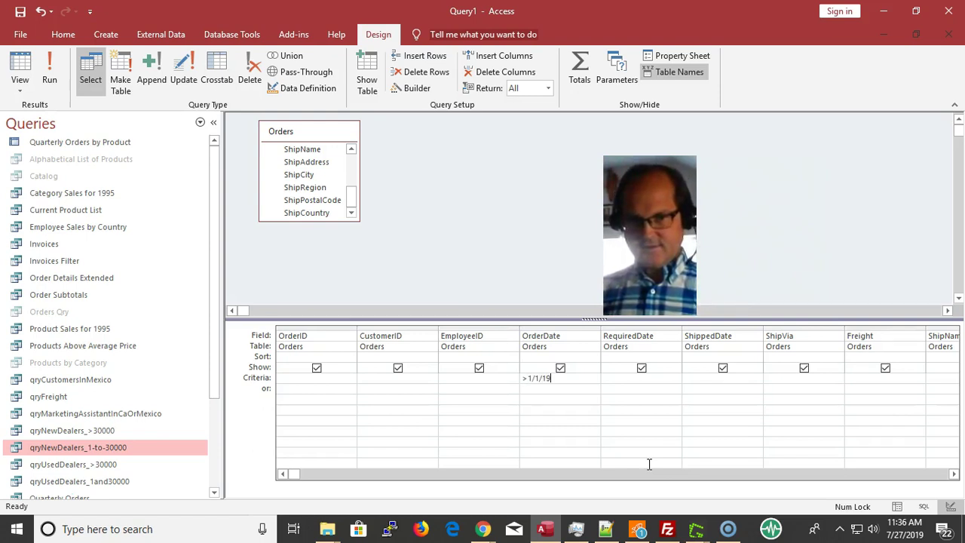
key("Down")
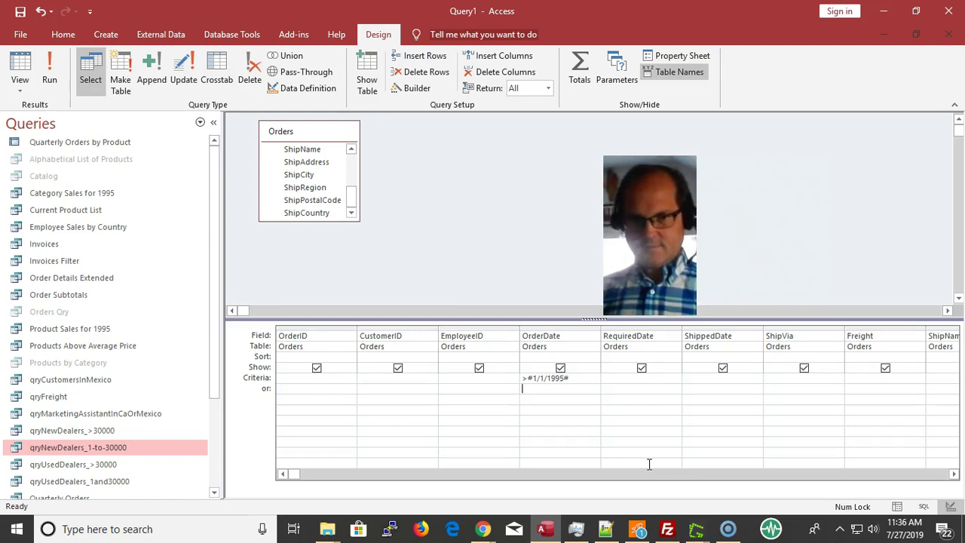
left_click(50, 85)
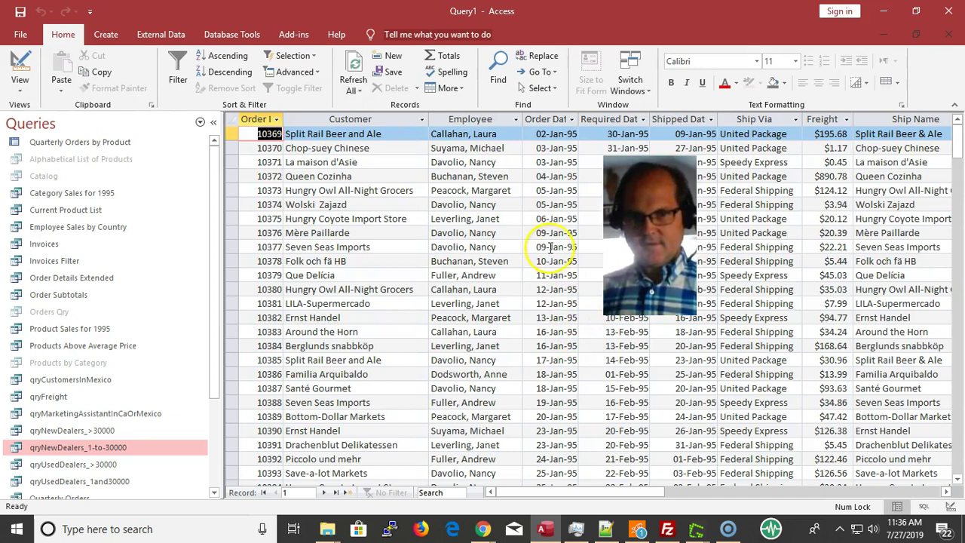
Examine the order dates in the filtered results down to the end of the record list.
scroll(549, 256, "down", 16)
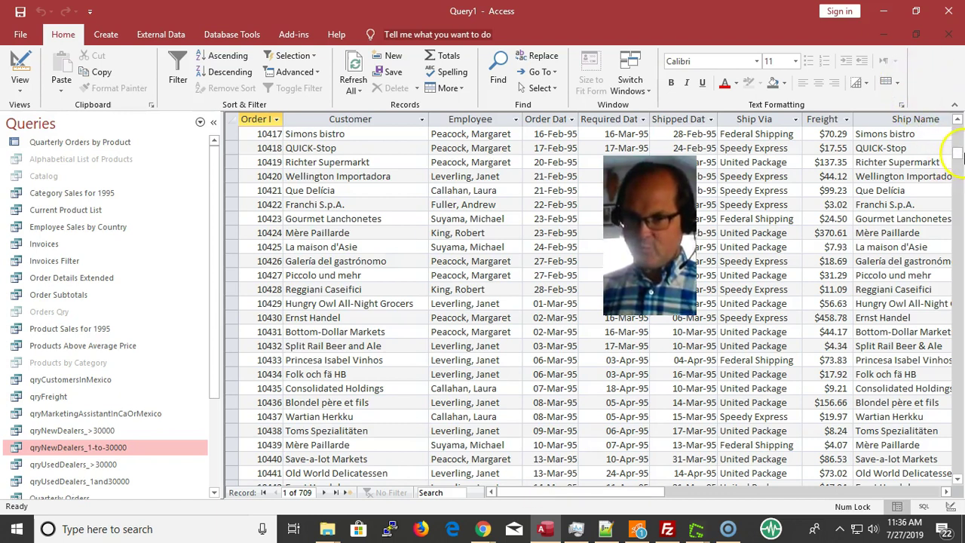
scroll(774, 480, "down", 1)
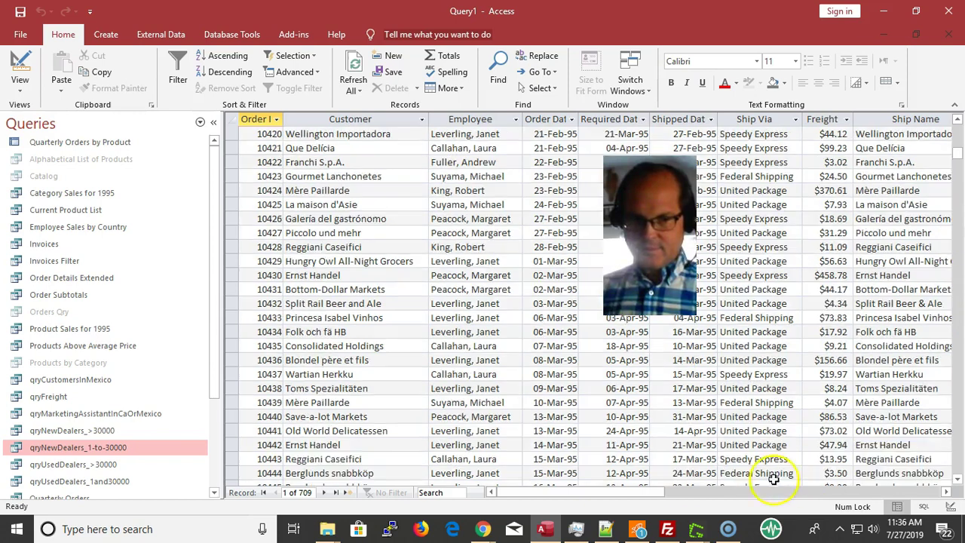
scroll(774, 479, "down", 20)
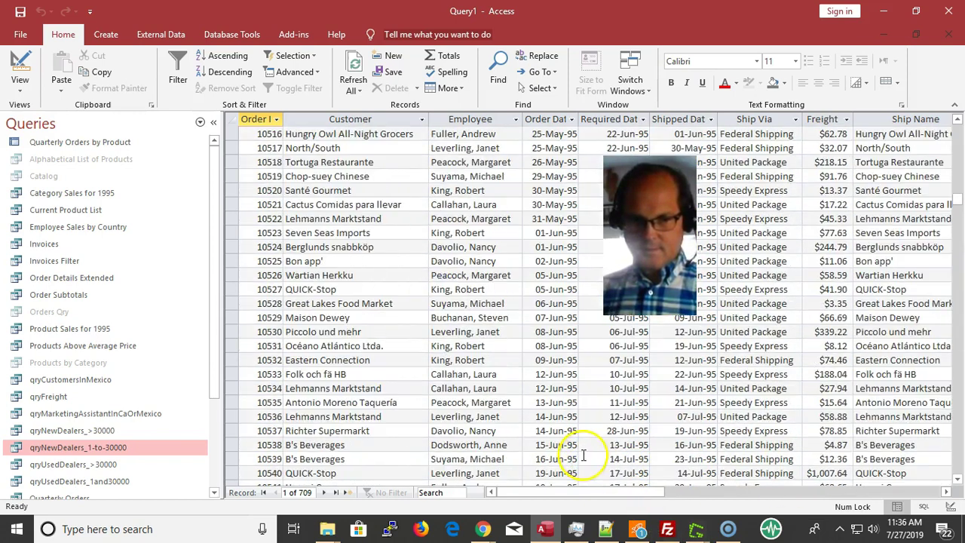
left_click(532, 446)
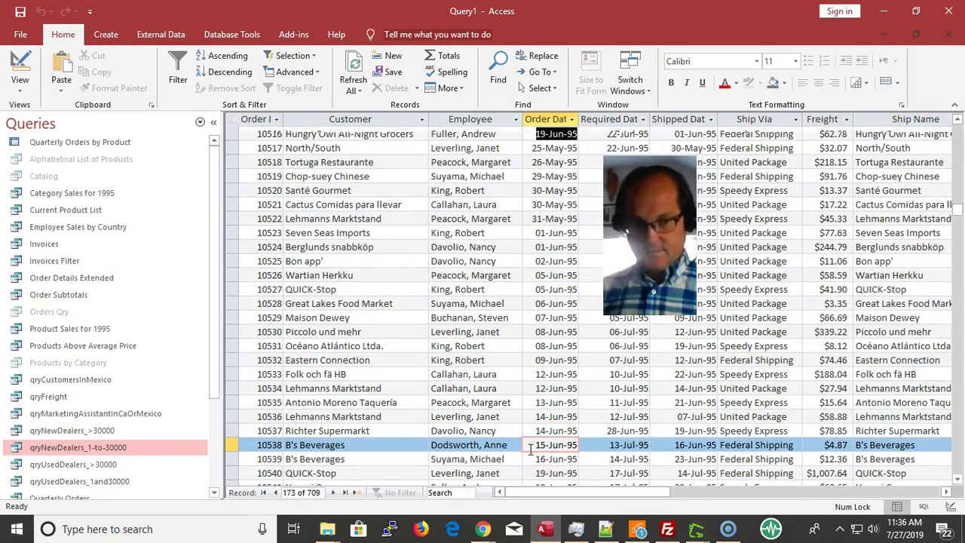
scroll(530, 449, "down", 20)
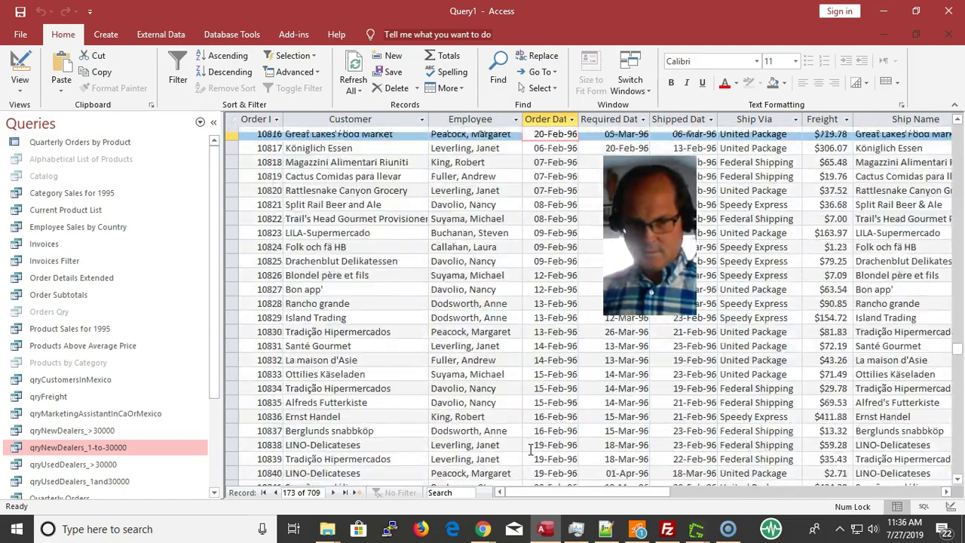
scroll(530, 449, "down", 20)
key("ctrl+plus")
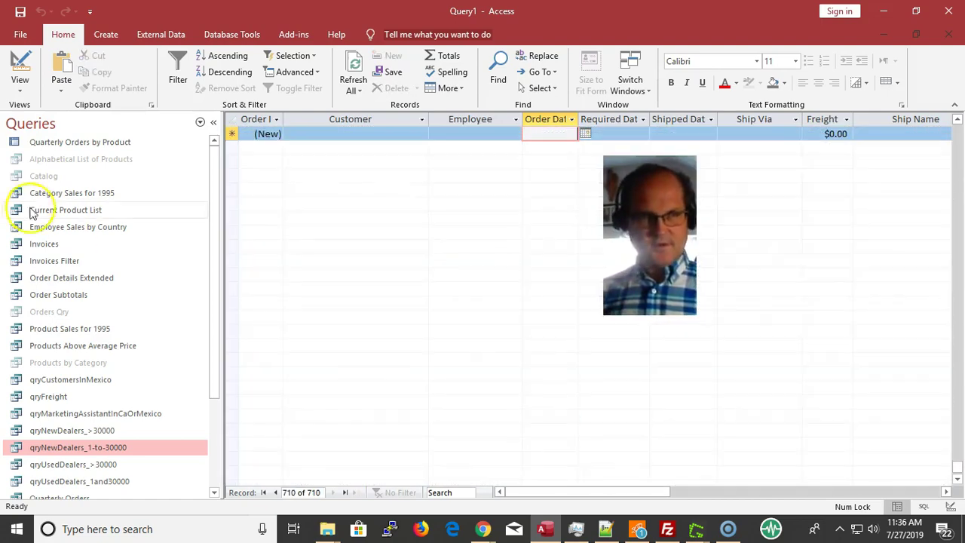
Try to replace the fixed date in the OrderDate criterion with a parameter prompt, as >#[enter order date]#.
left_click(19, 69)
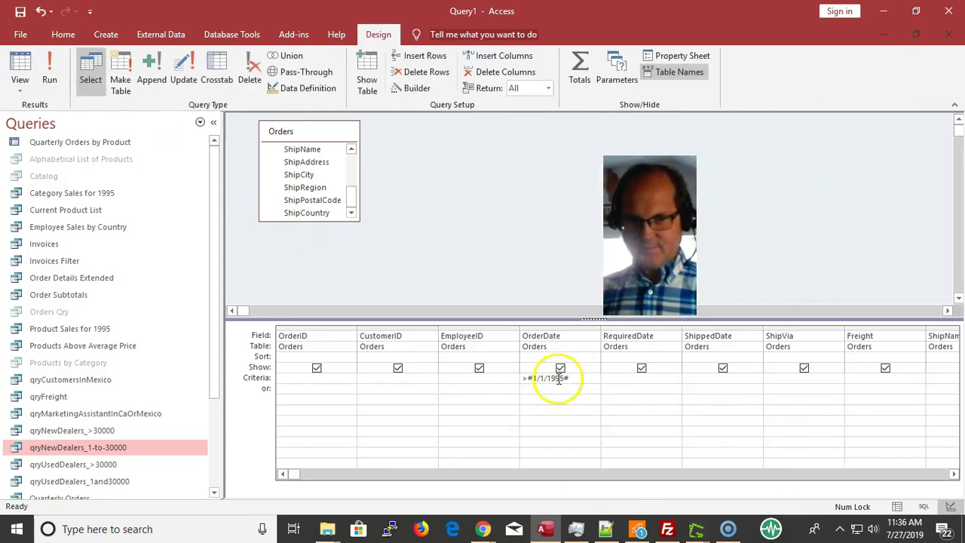
left_click_drag(561, 378, 529, 372)
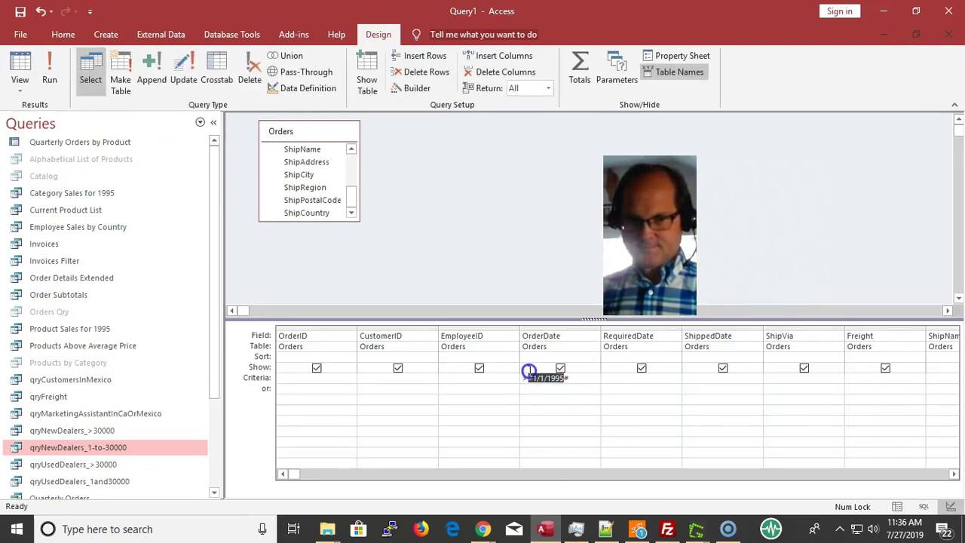
left_click(563, 384)
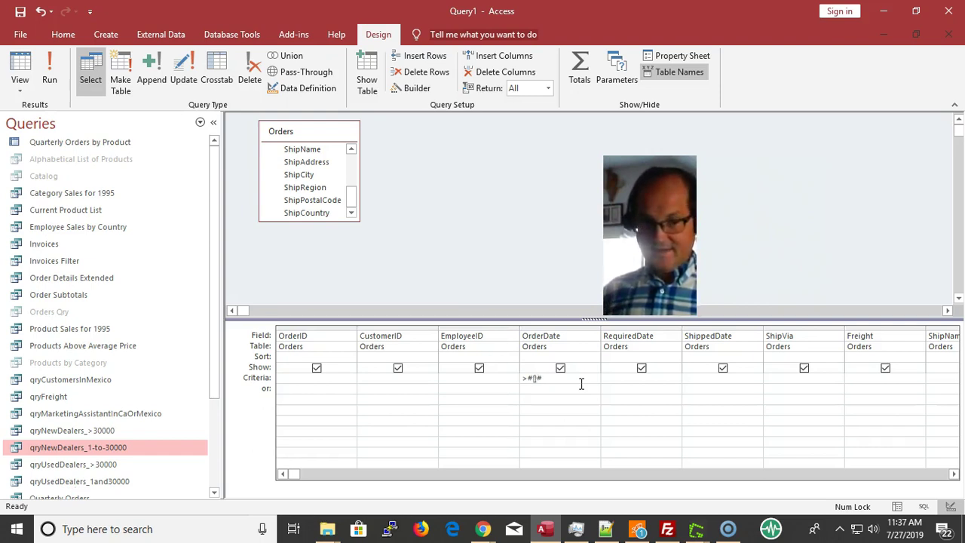
type("[e")
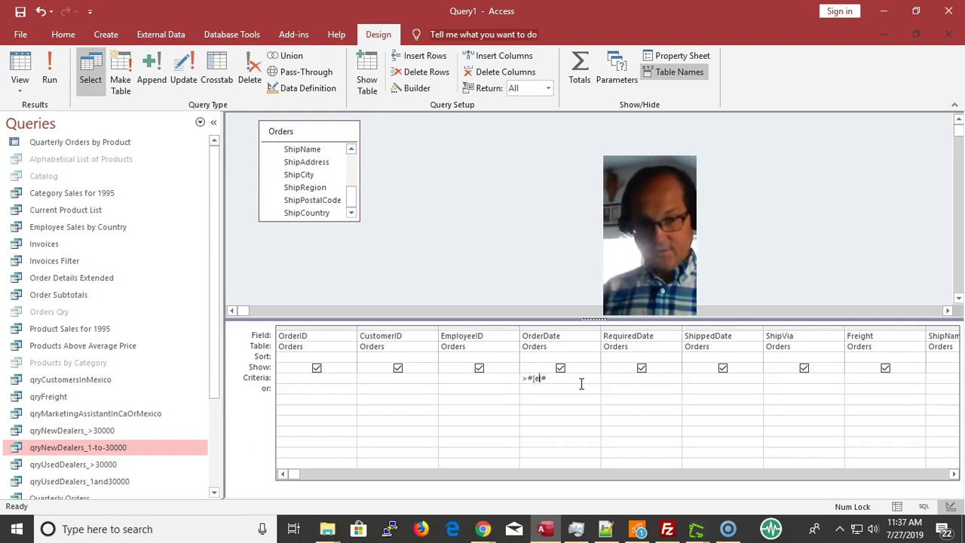
type("ntere")
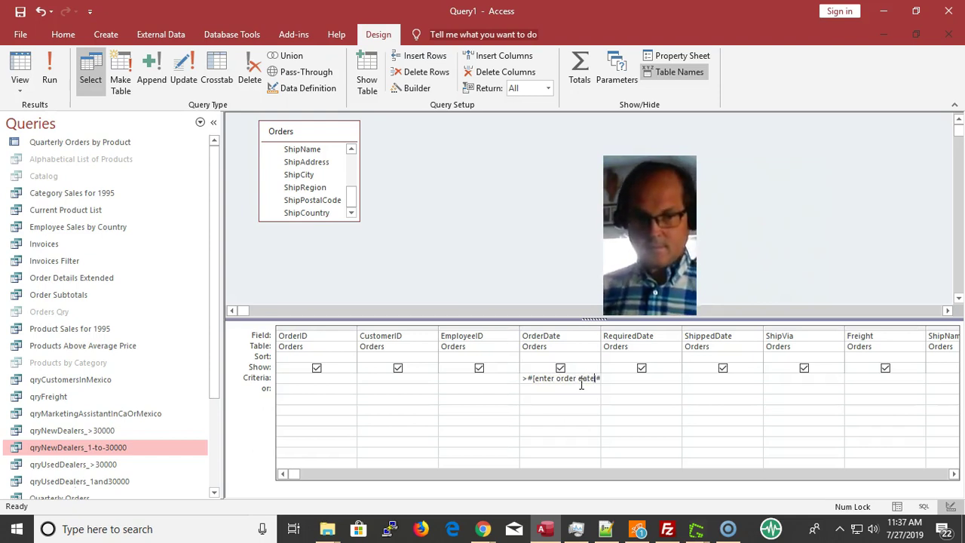
type("]")
left_click(581, 403)
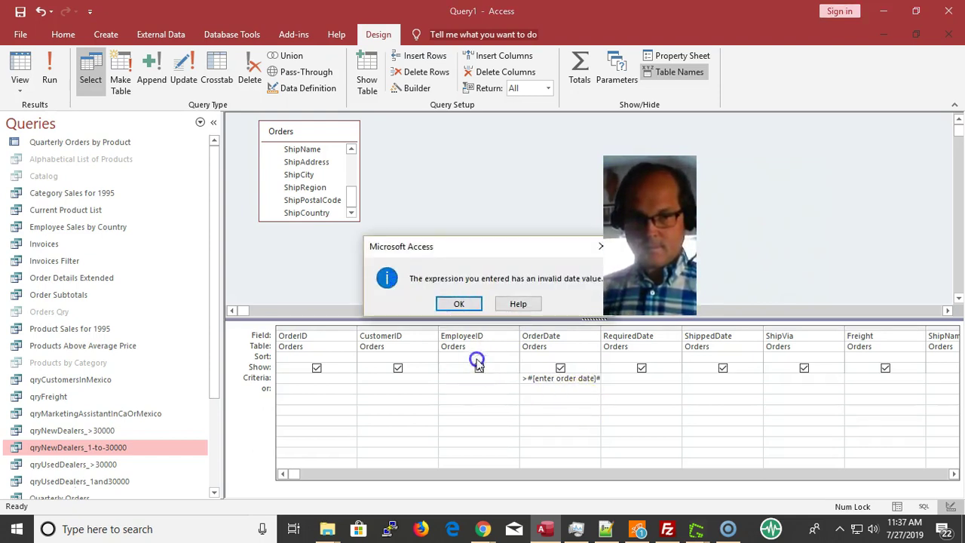
left_click(458, 303)
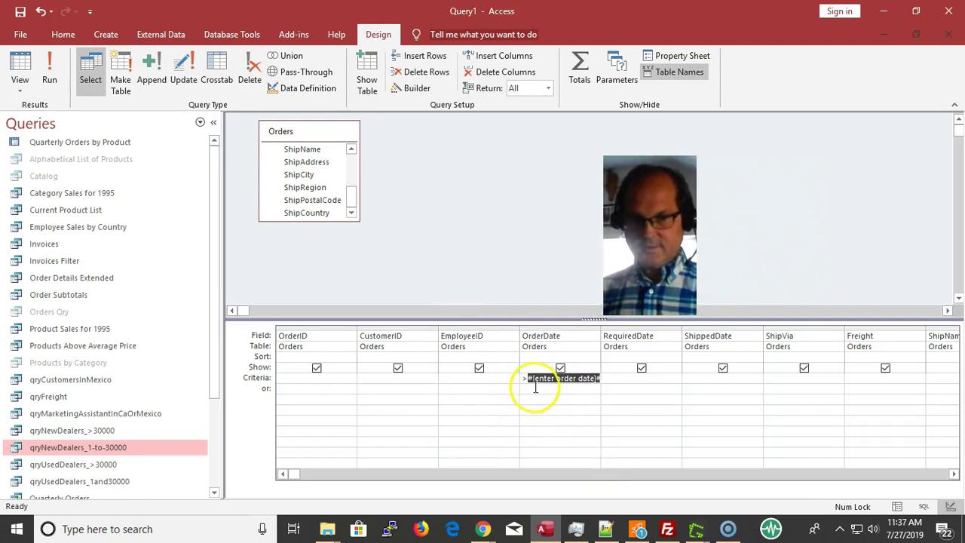
Remove both hash signs from the OrderDate criterion, leaving >[enter order date].
left_click(528, 377)
key("BackSpace")
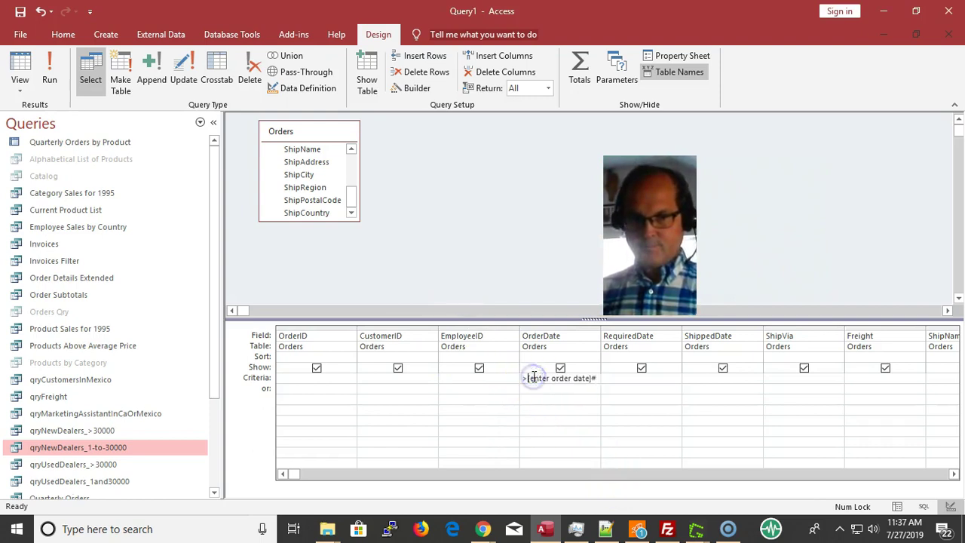
left_click(592, 379)
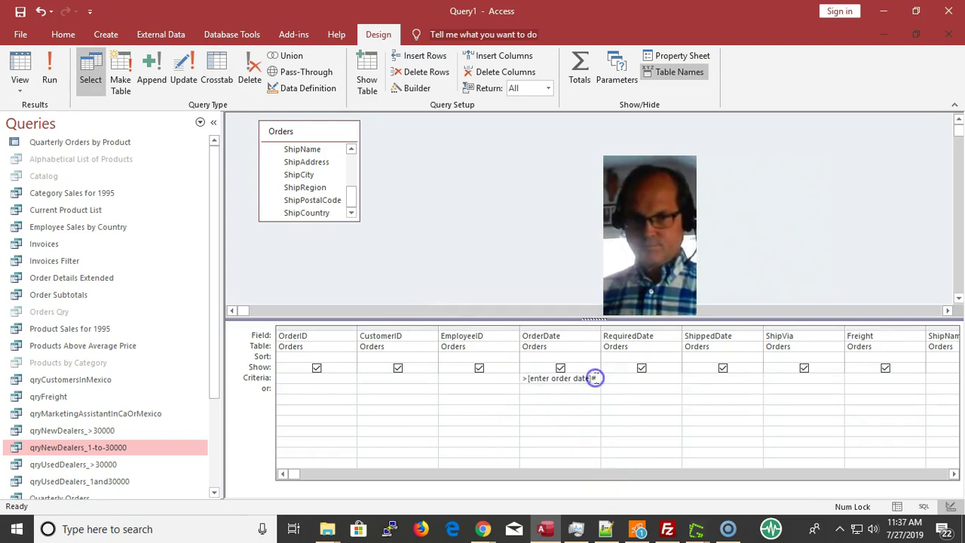
key("BackSpace")
left_click(566, 407)
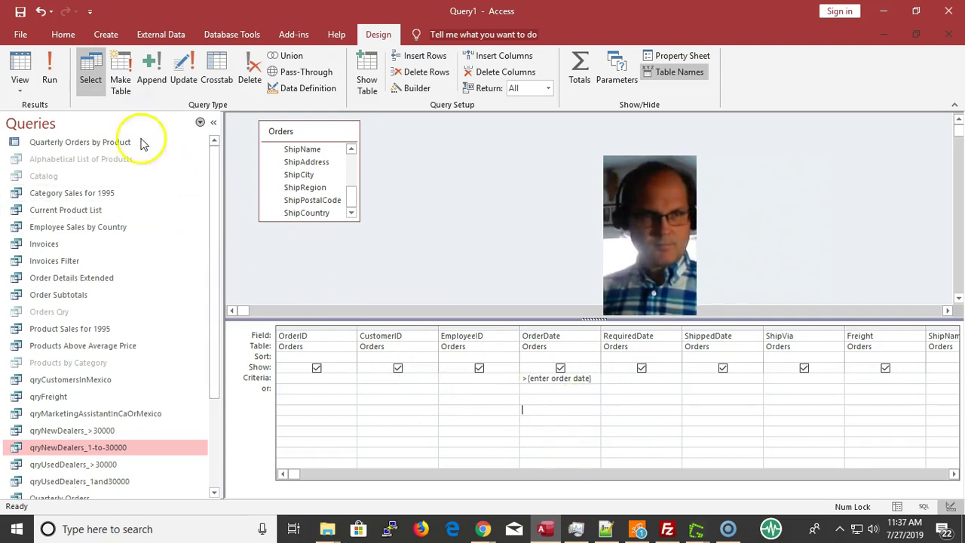
left_click(49, 81)
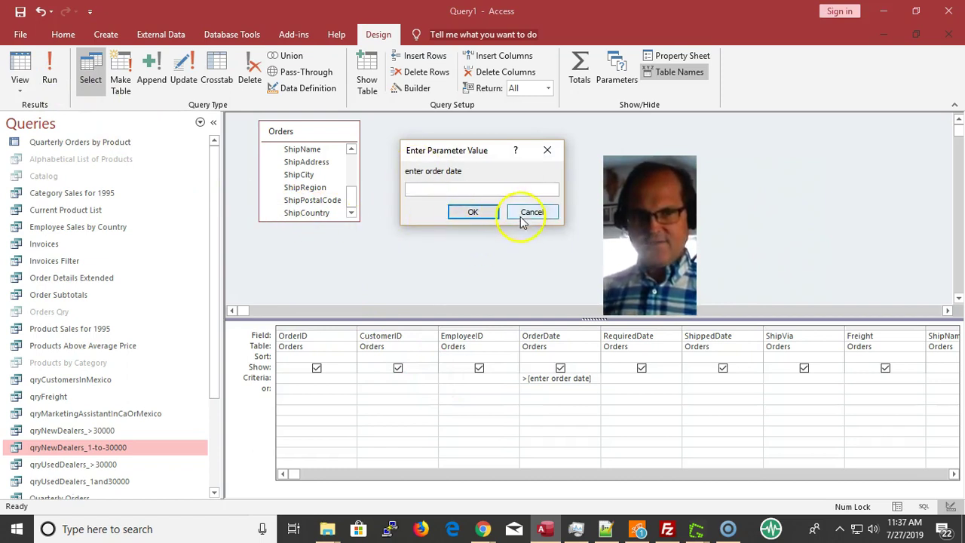
left_click_drag(473, 153, 441, 217)
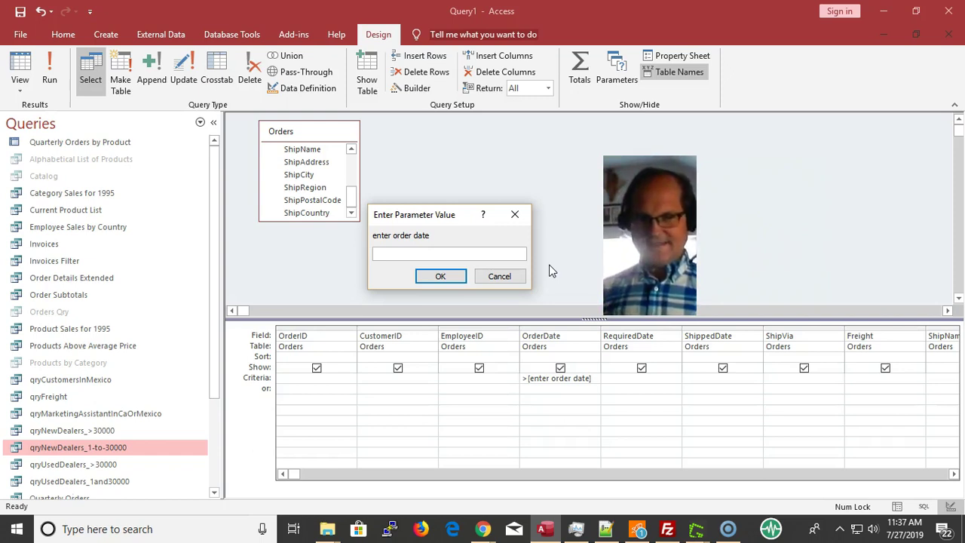
left_click(496, 276)
left_click(49, 67)
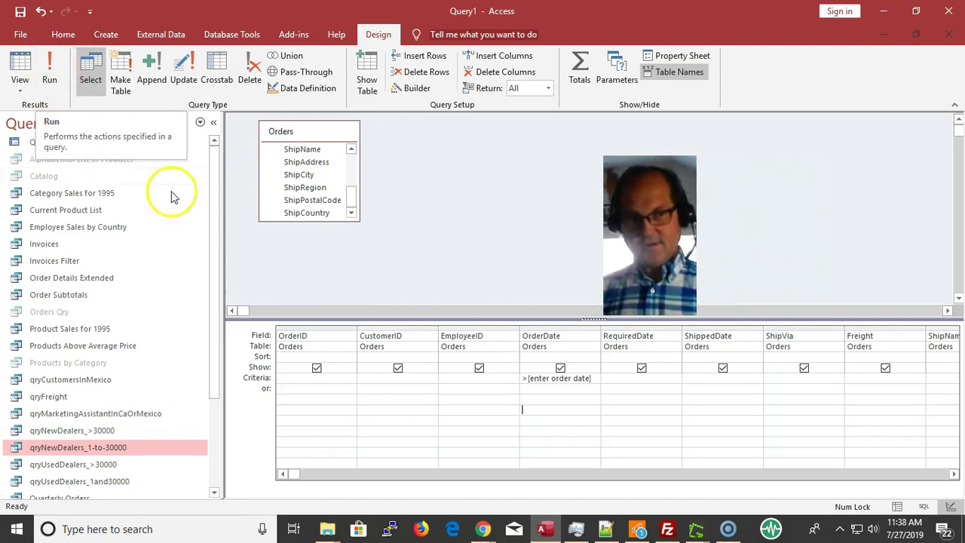
Run the parameter query with 1/1/96 as the order date and review the returned orders.
left_click(53, 71)
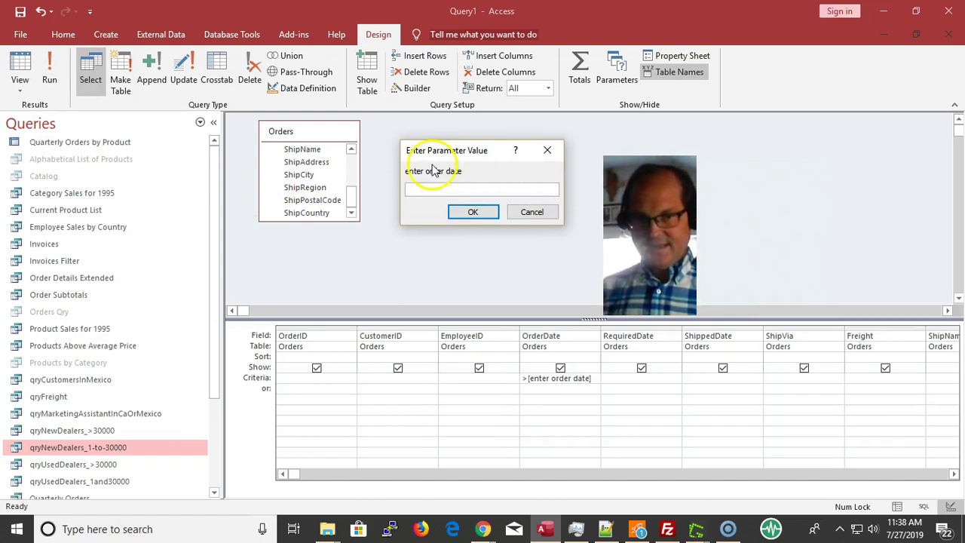
left_click(436, 189)
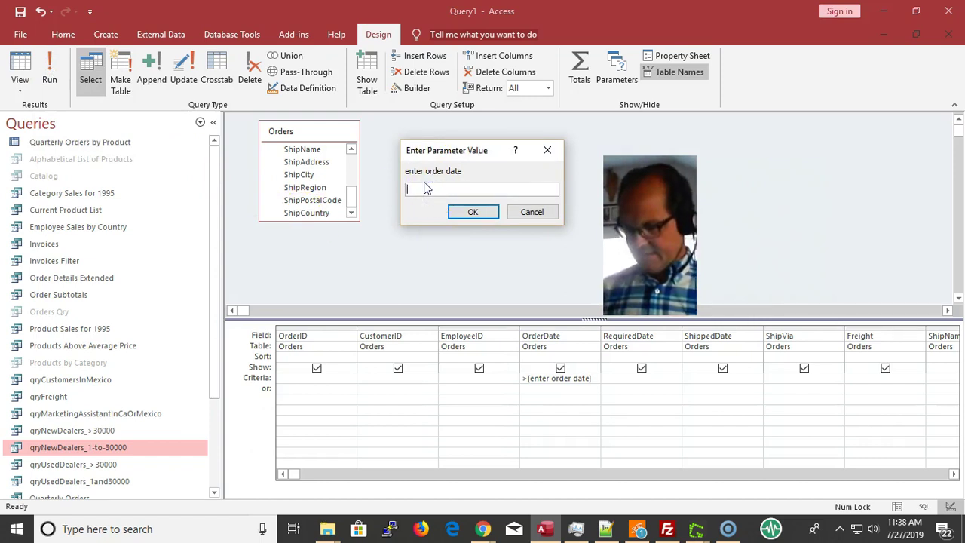
type("1/1/96")
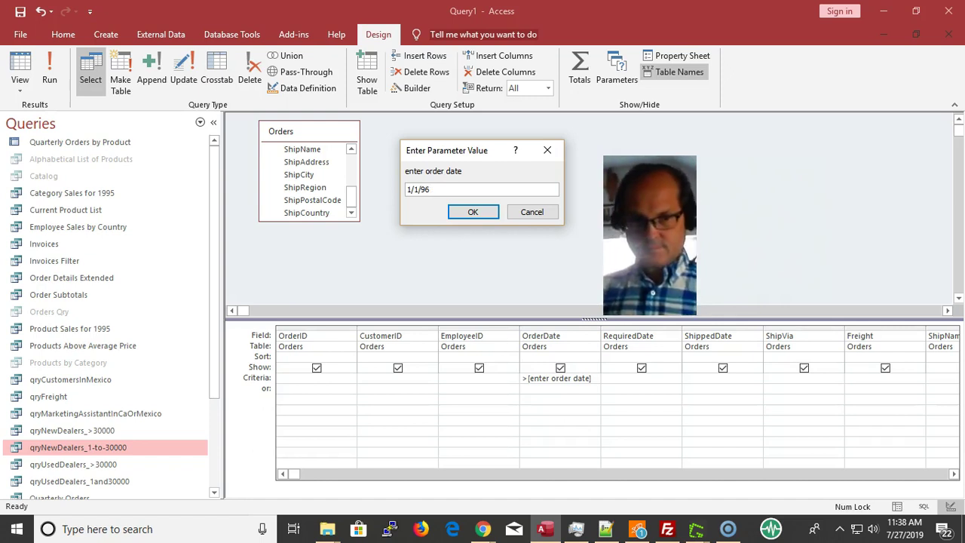
left_click(472, 211)
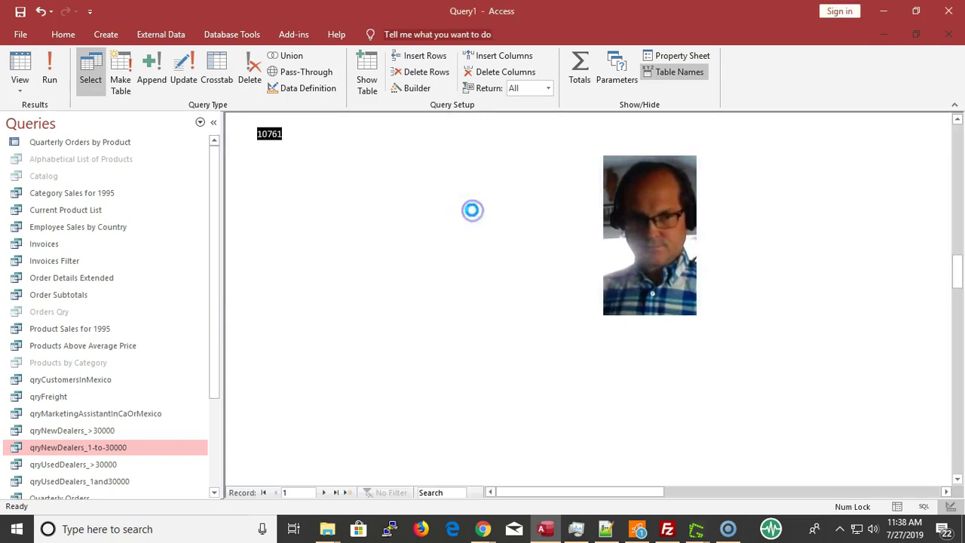
scroll(509, 367, "down", 8)
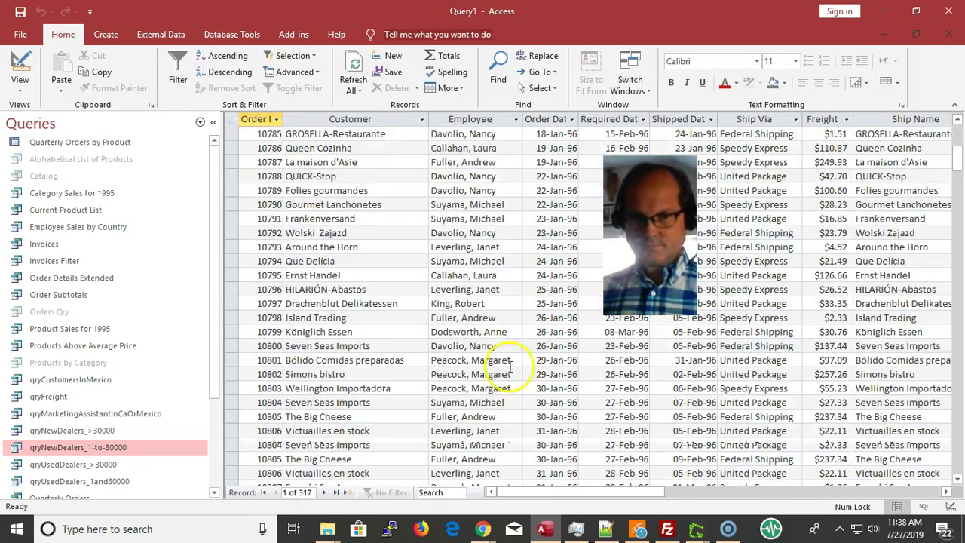
Examine the order dates of the returned orders further down the record list.
scroll(520, 358, "down", 20)
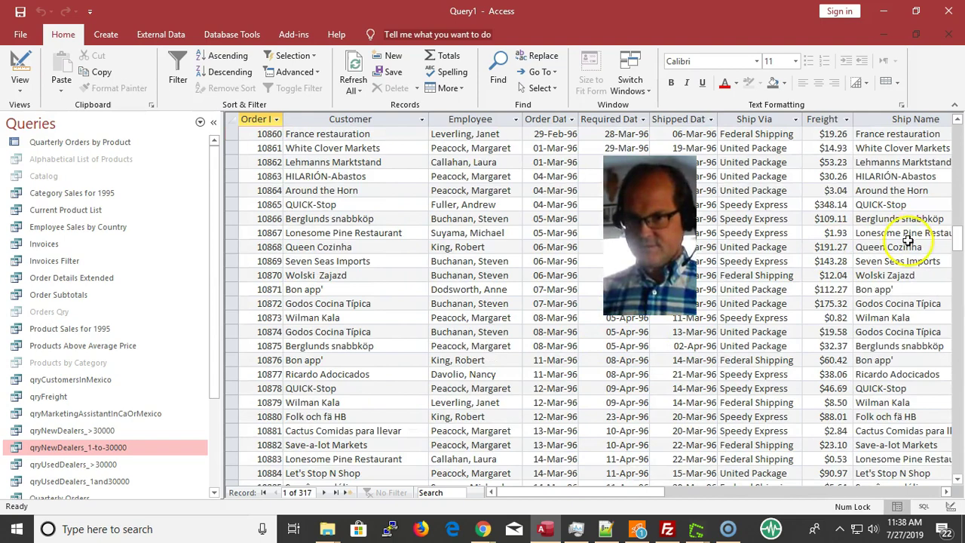
left_click(959, 242)
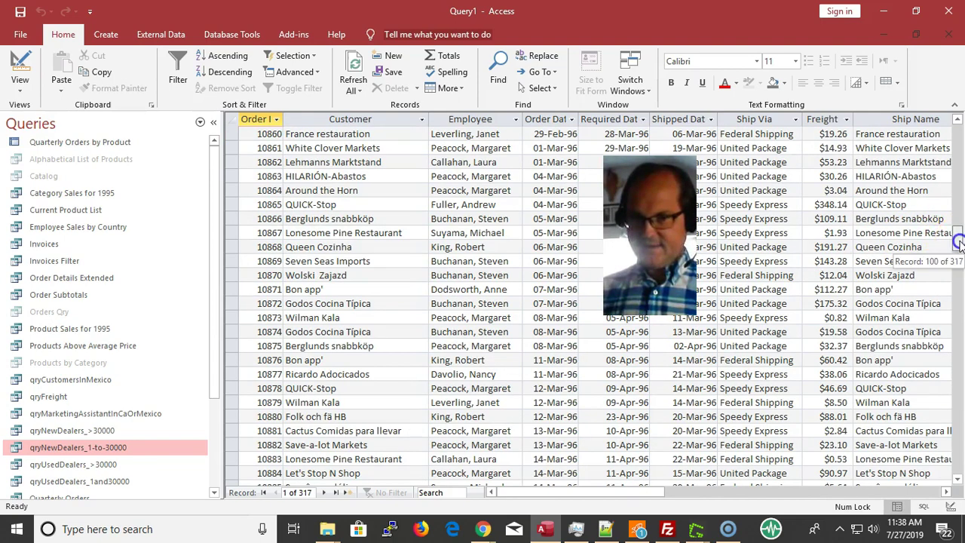
left_click_drag(958, 242, 959, 188)
Remove the greater-than sign from the OrderDate criterion in the query design, leaving [enter order date].
left_click(19, 59)
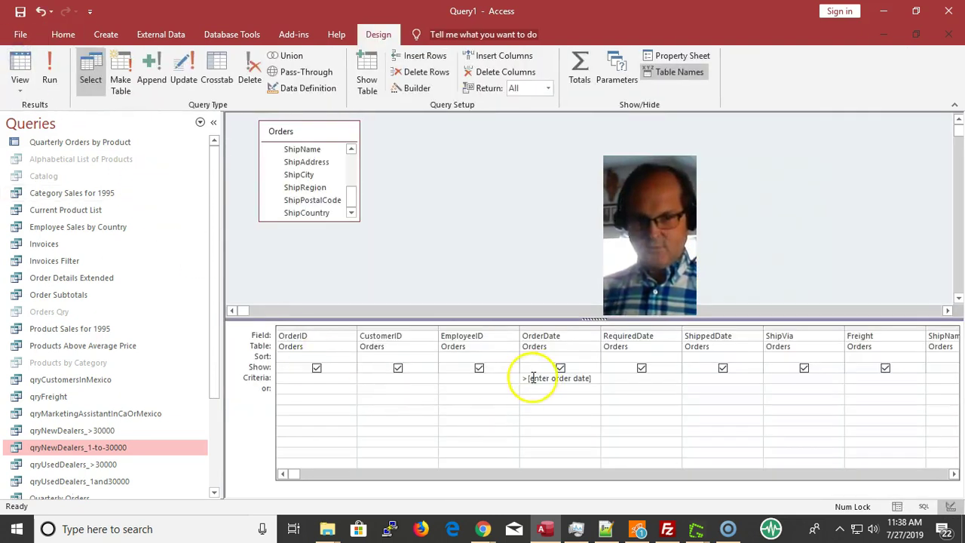
left_click_drag(532, 377, 523, 378)
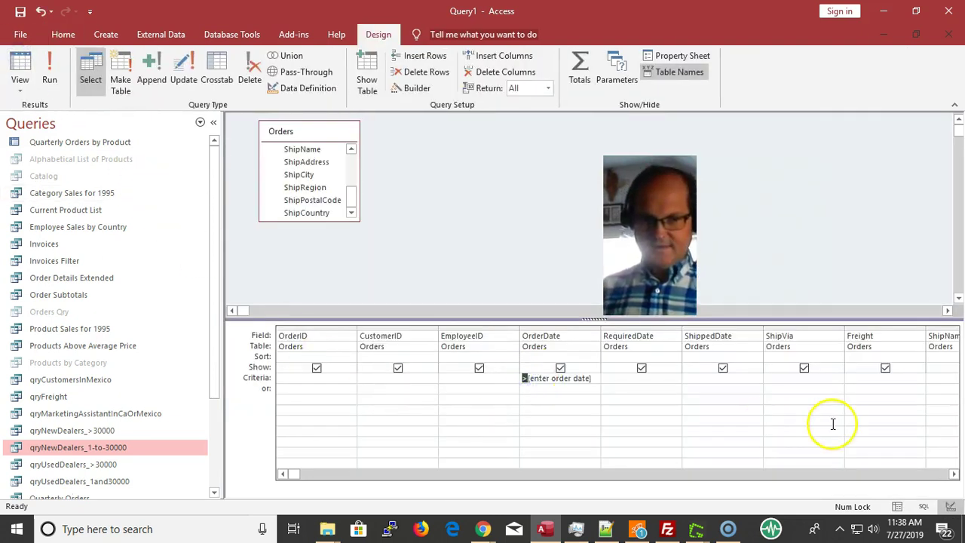
key("Delete")
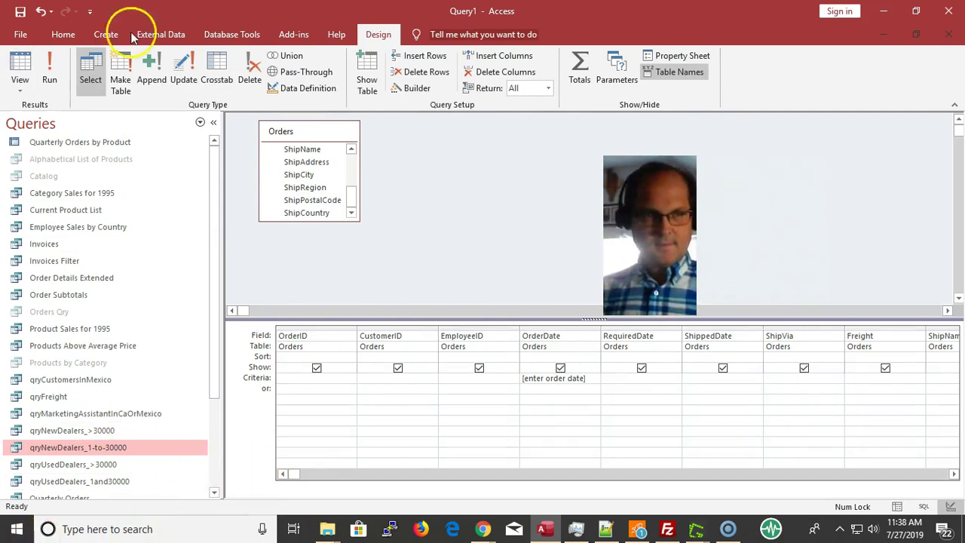
Run the parameter query for the order date 01-Mar-96 and check the order dates of the matching records.
left_click(48, 69)
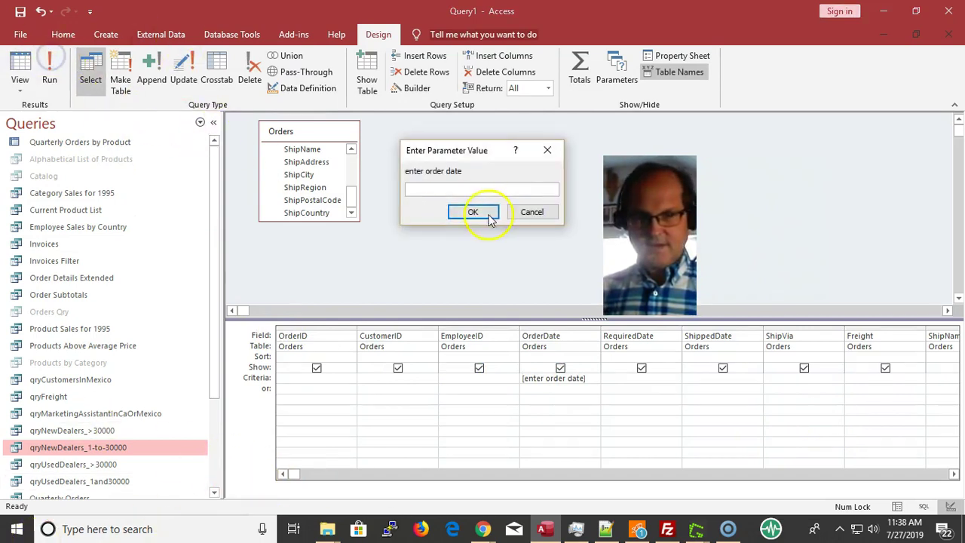
left_click(527, 187)
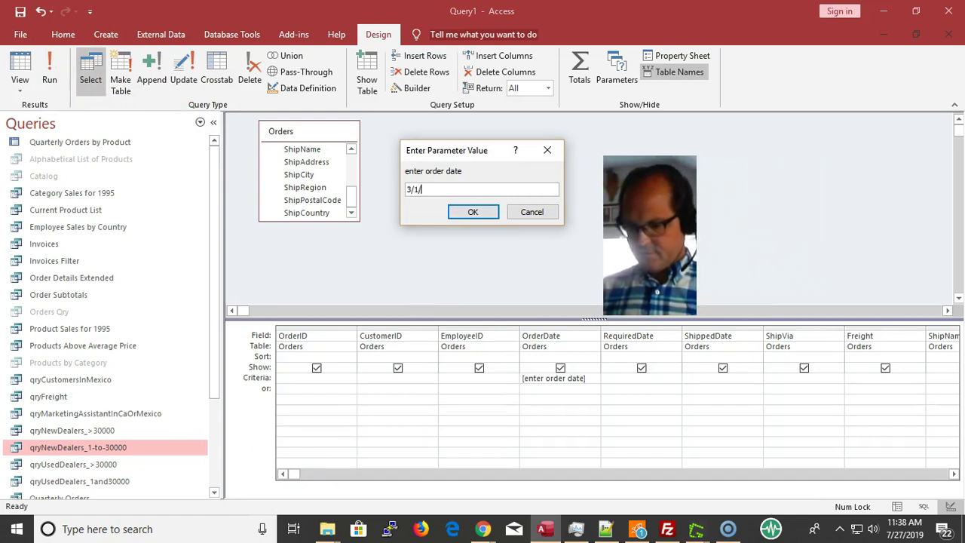
key("Return")
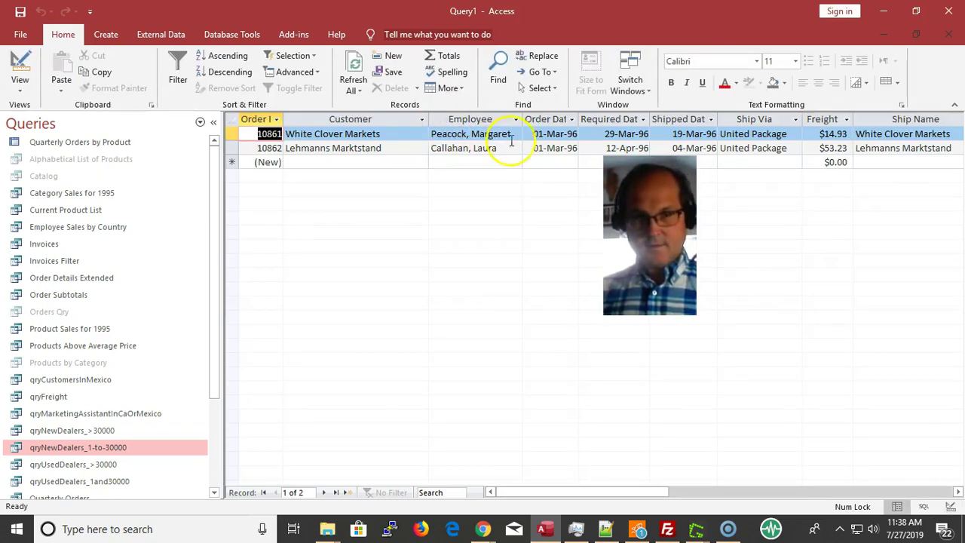
left_click(556, 136)
left_click(558, 149)
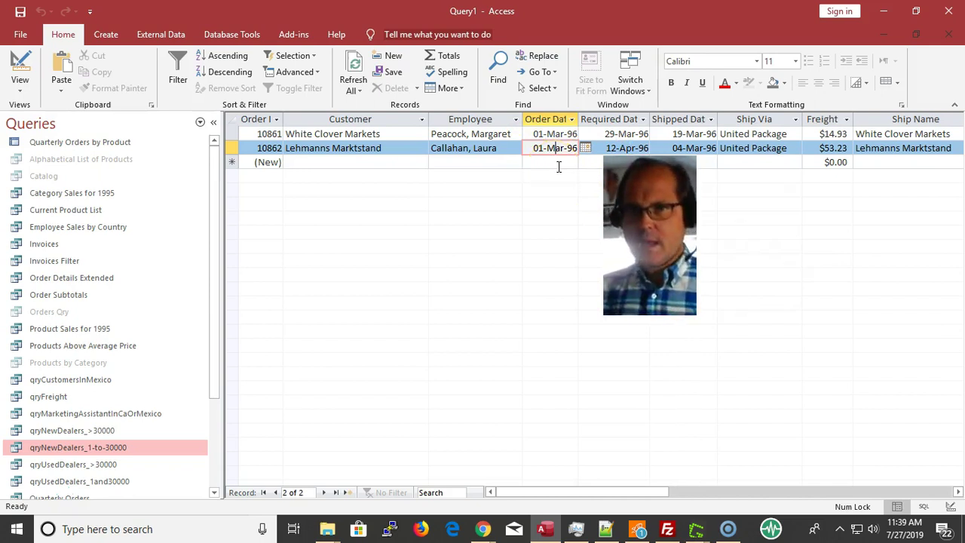
Return to the query design and clear the parameter criterion under OrderDate.
left_click(16, 59)
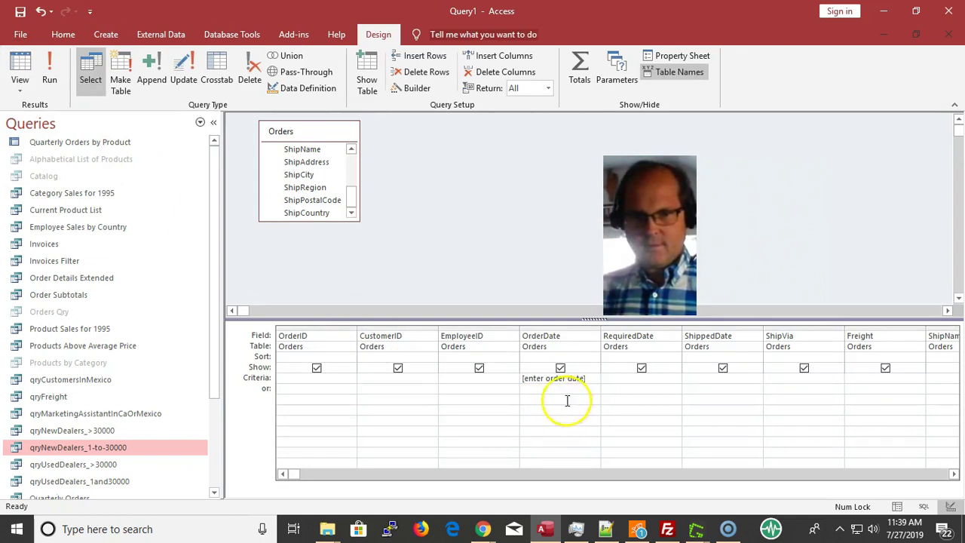
key("Up")
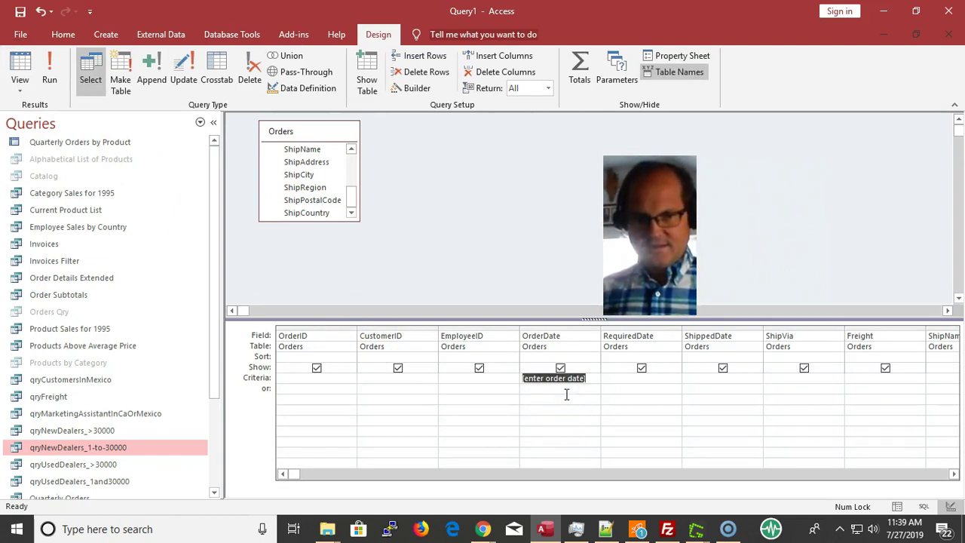
key("Delete")
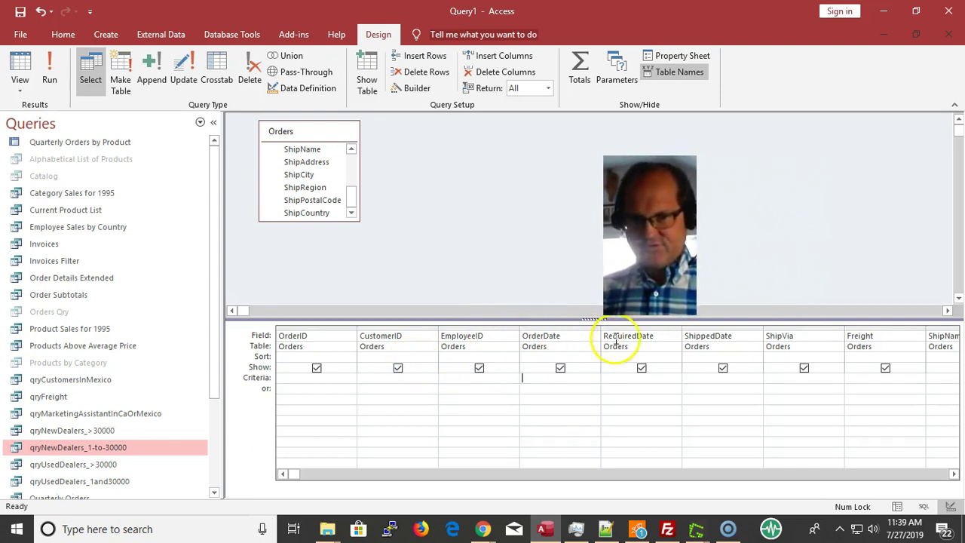
Delete all columns except ShipVia and Freight from the query grid and run the query.
left_click_drag(614, 327, 325, 324)
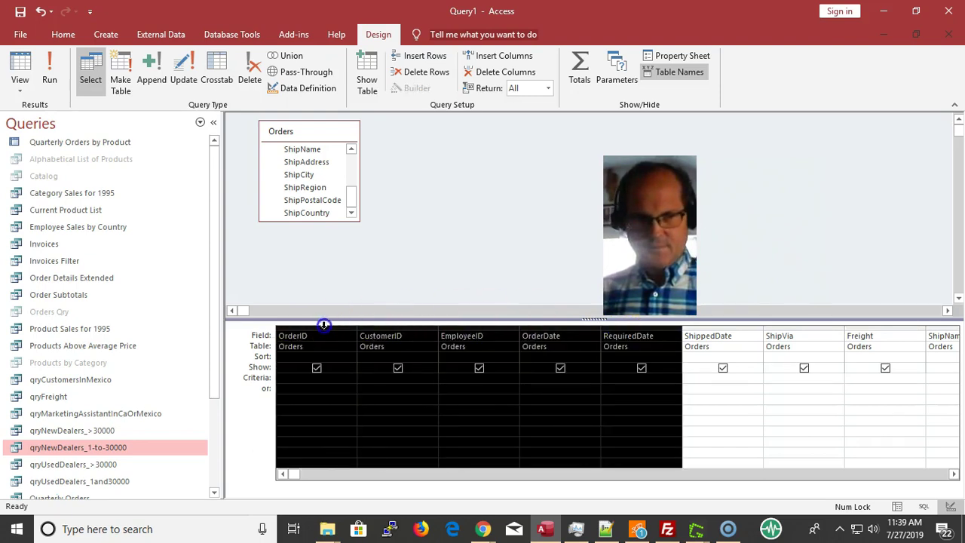
key("Delete")
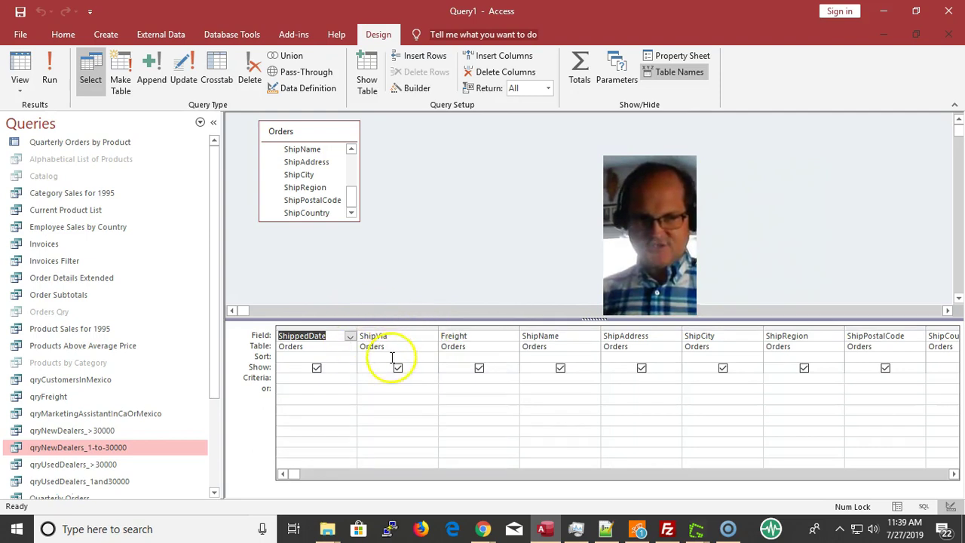
left_click(324, 326)
key("Delete")
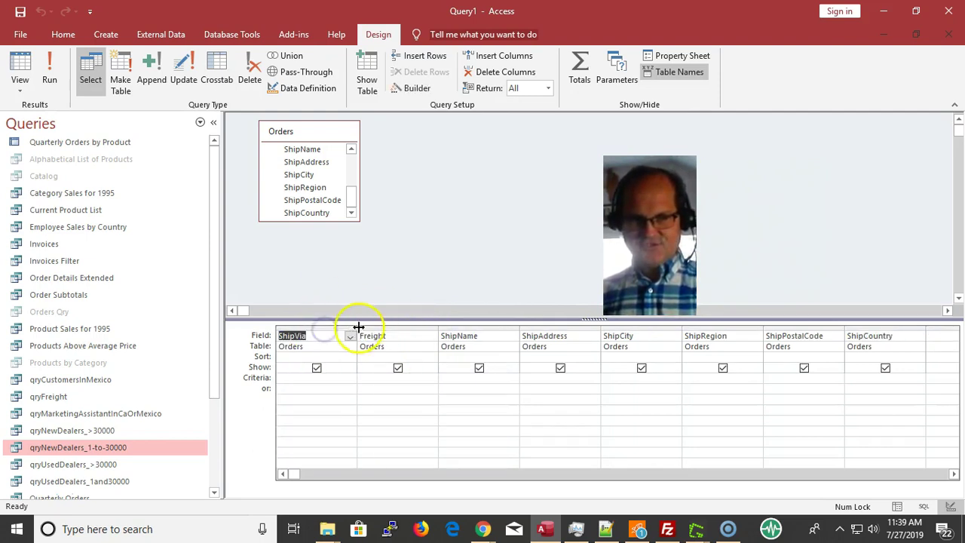
left_click_drag(457, 320, 848, 394)
key("Delete")
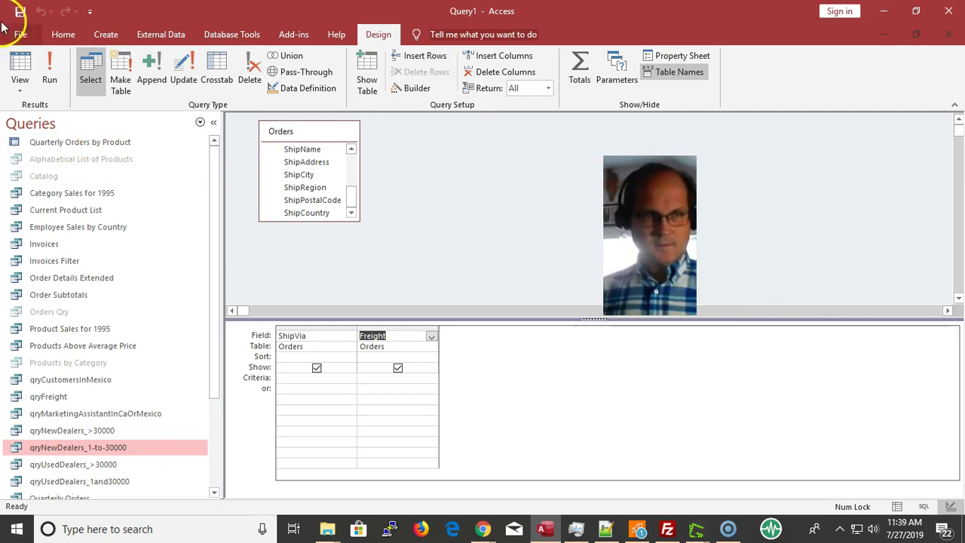
left_click(49, 72)
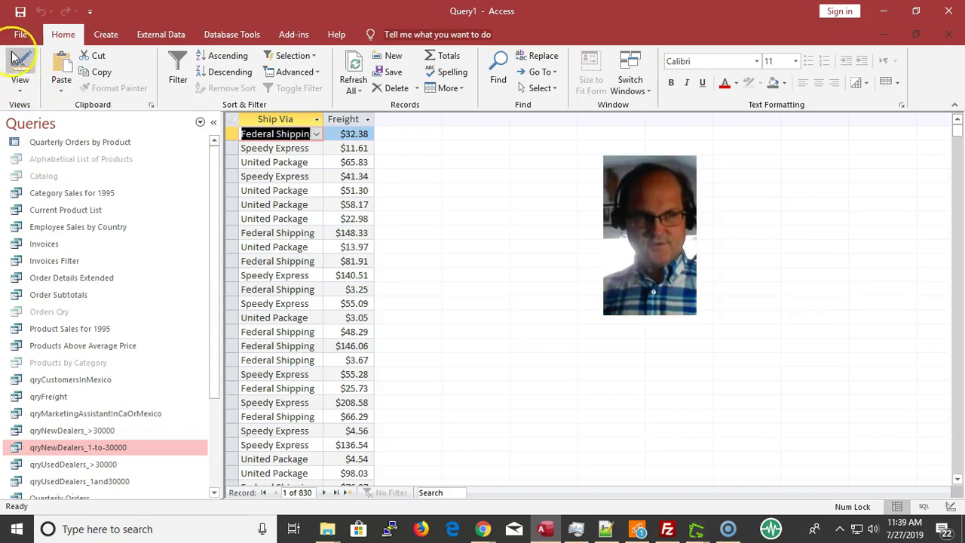
Sort the ShipVia field in ascending order in the query design and run the query.
left_click(21, 72)
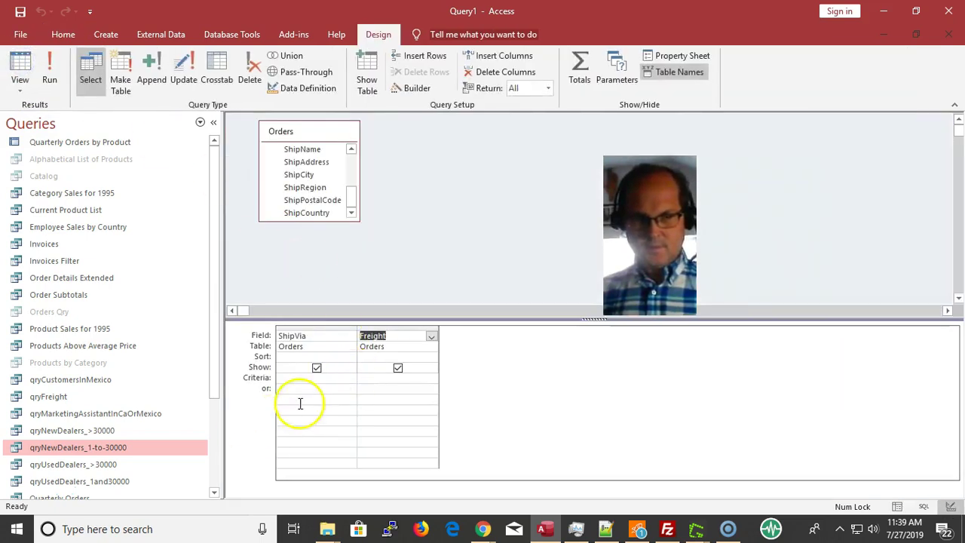
left_click(300, 357)
double_click(300, 358)
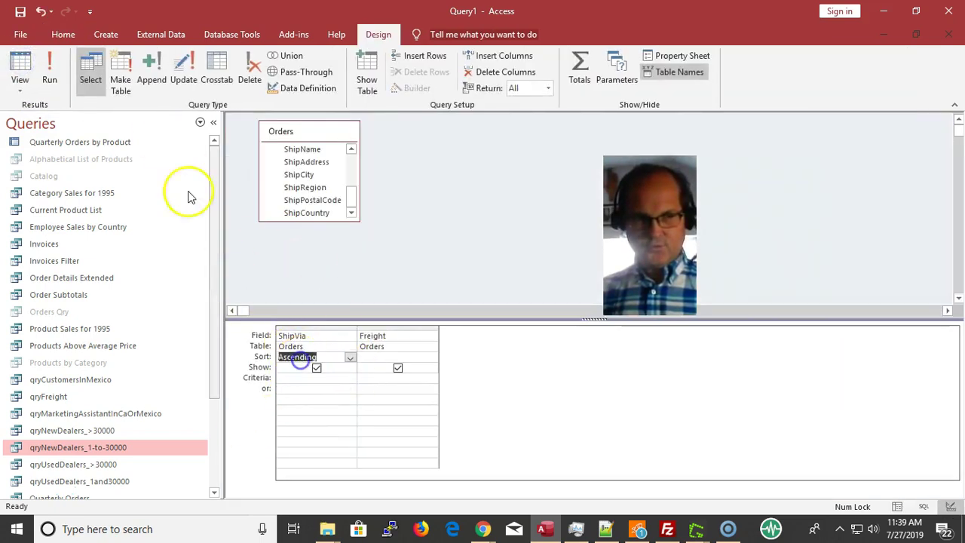
left_click(45, 68)
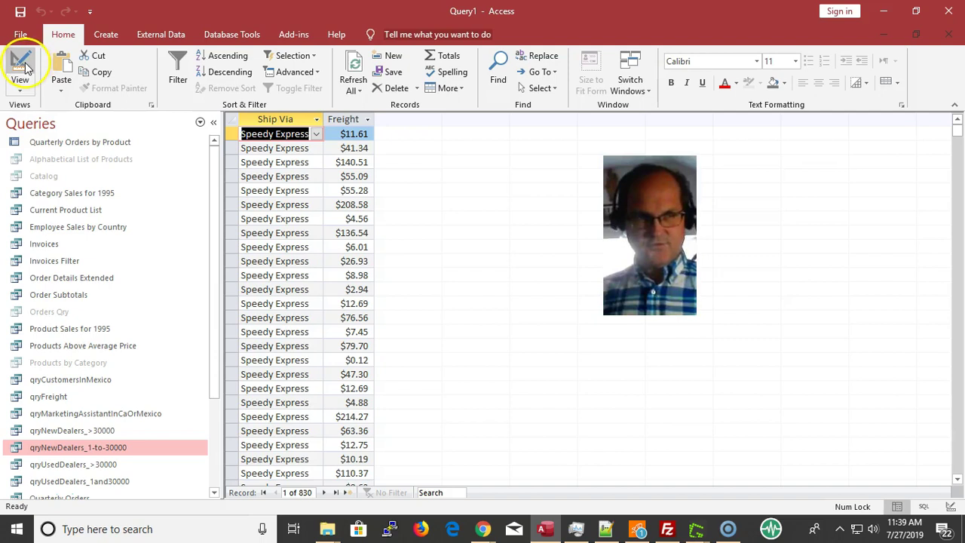
Insert an empty column into the query grid and move the Freight column ahead of it, next to ShipVia.
left_click(27, 72)
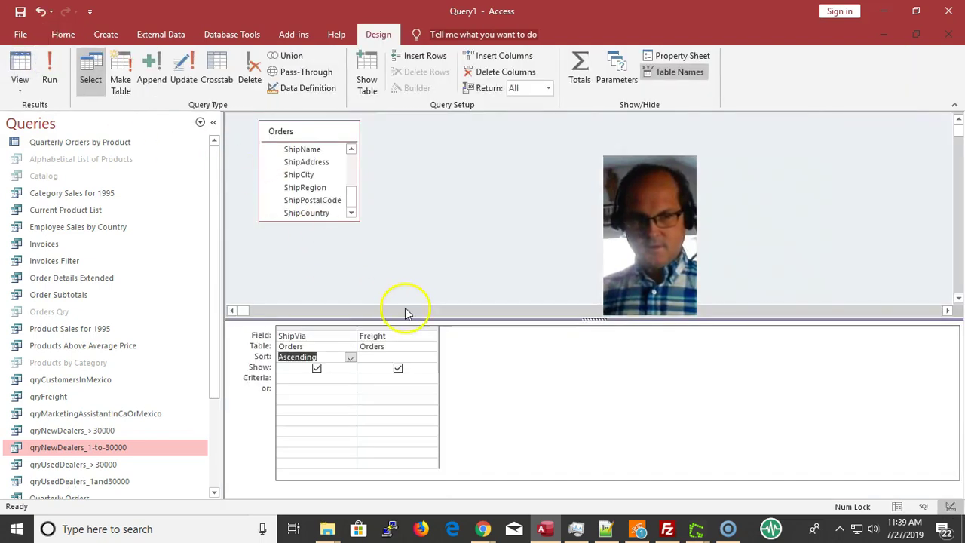
left_click(476, 337)
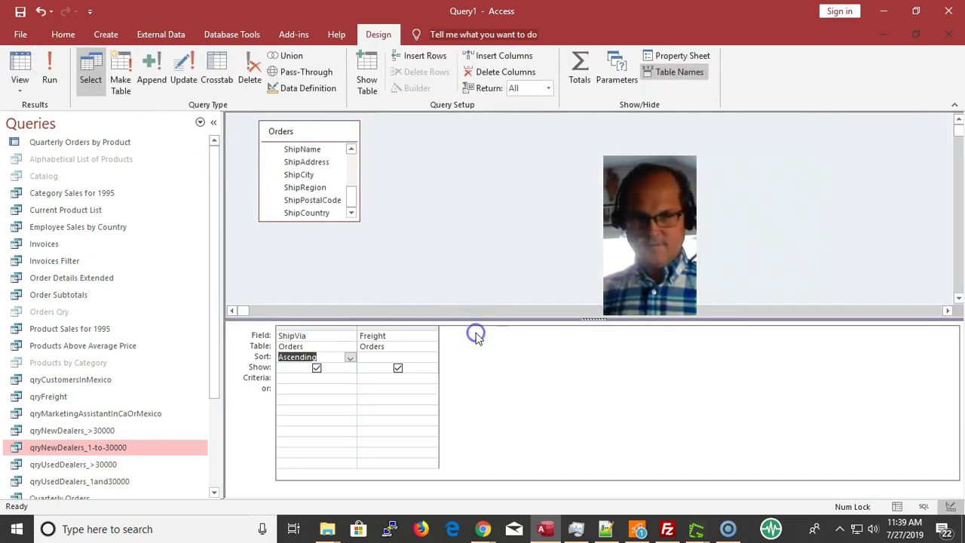
right_click(390, 335)
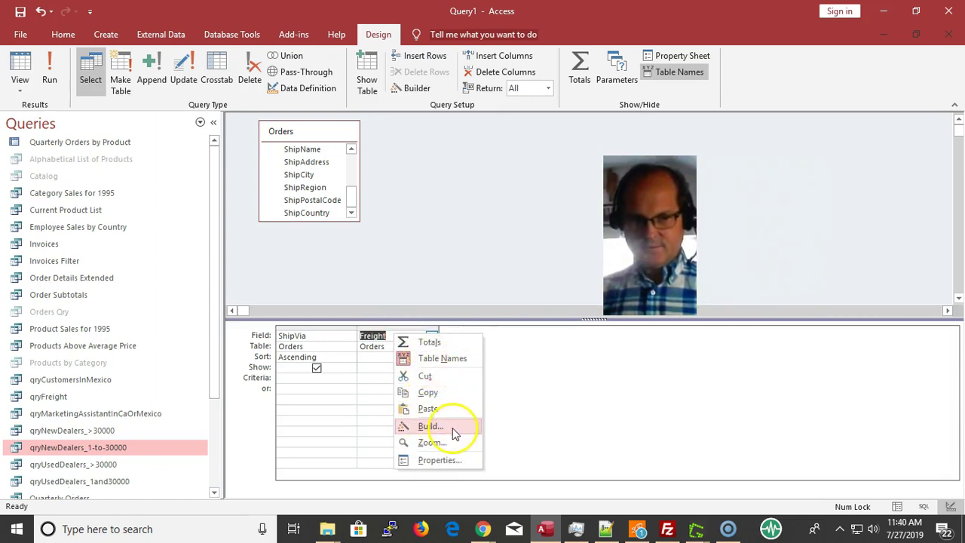
left_click(376, 328)
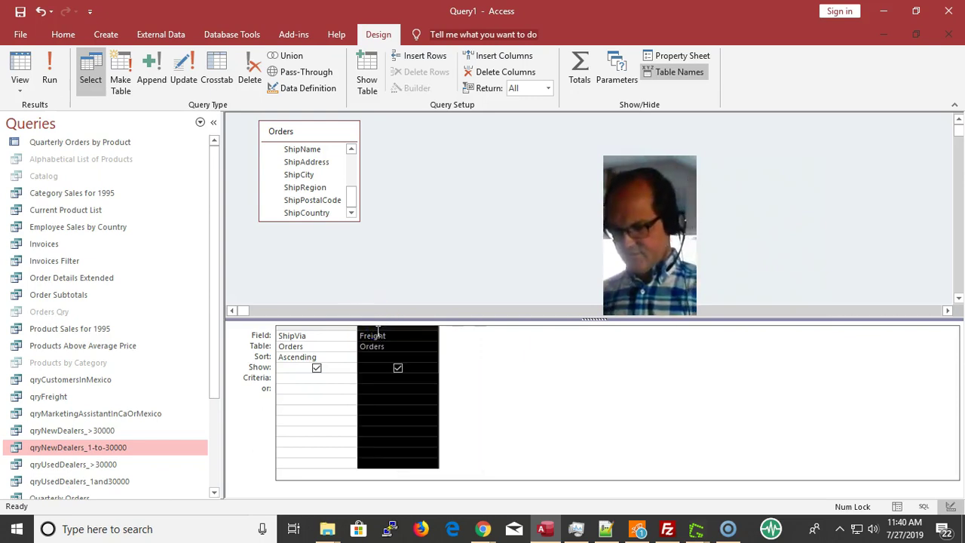
key("Insert")
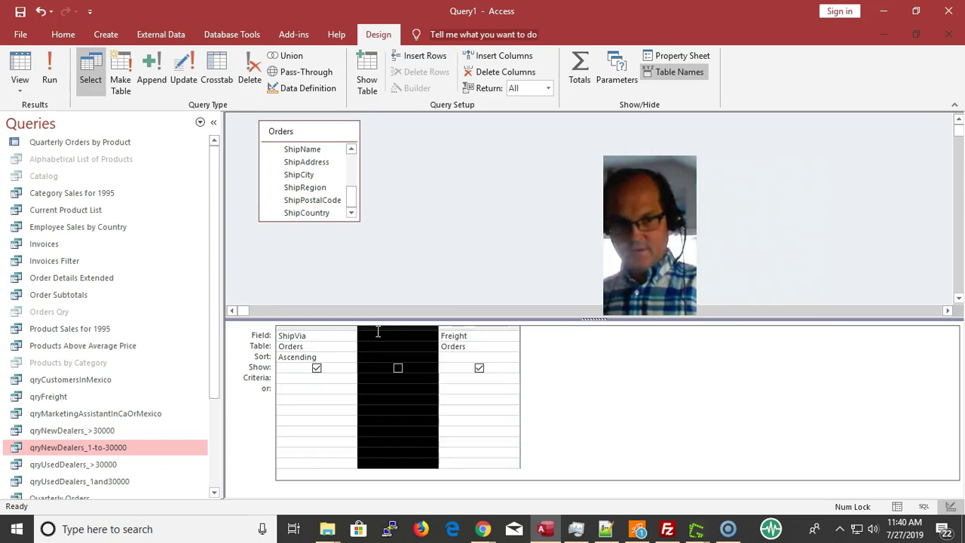
left_click(489, 330)
left_click_drag(489, 335, 400, 329)
Enter the calculated field amount of increase: Freight *.1 in the empty column and run the query.
left_click(460, 334)
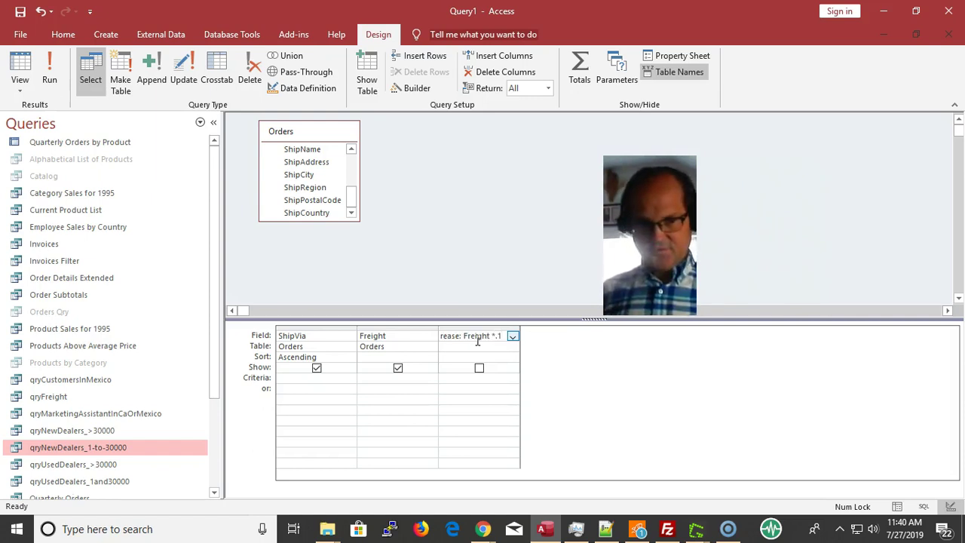
left_click(477, 341)
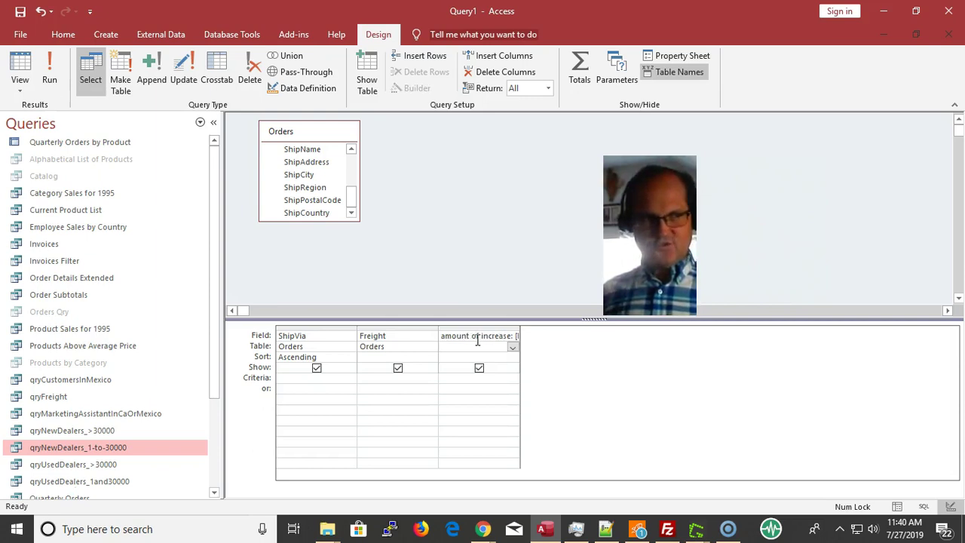
left_click(49, 66)
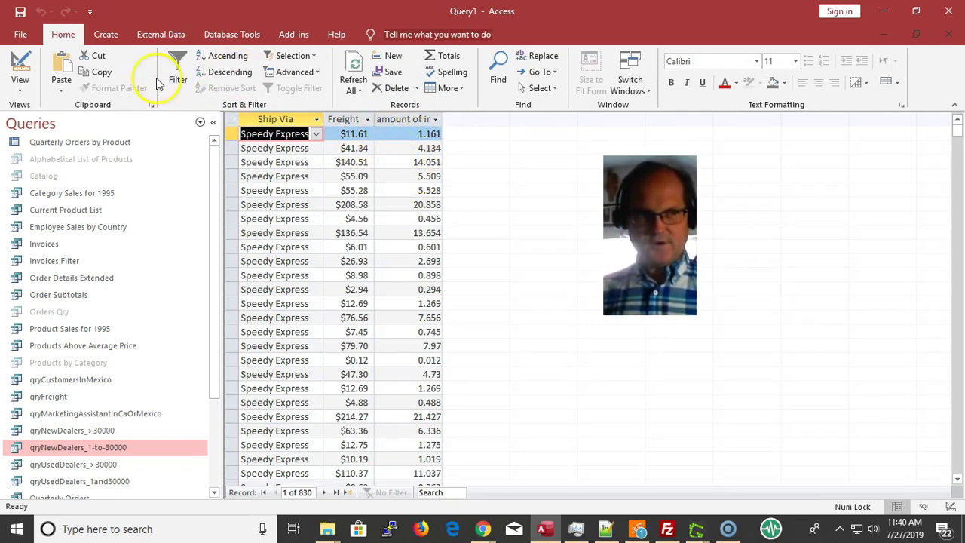
Open the field properties of the amount of increase column in the query design.
left_click(13, 63)
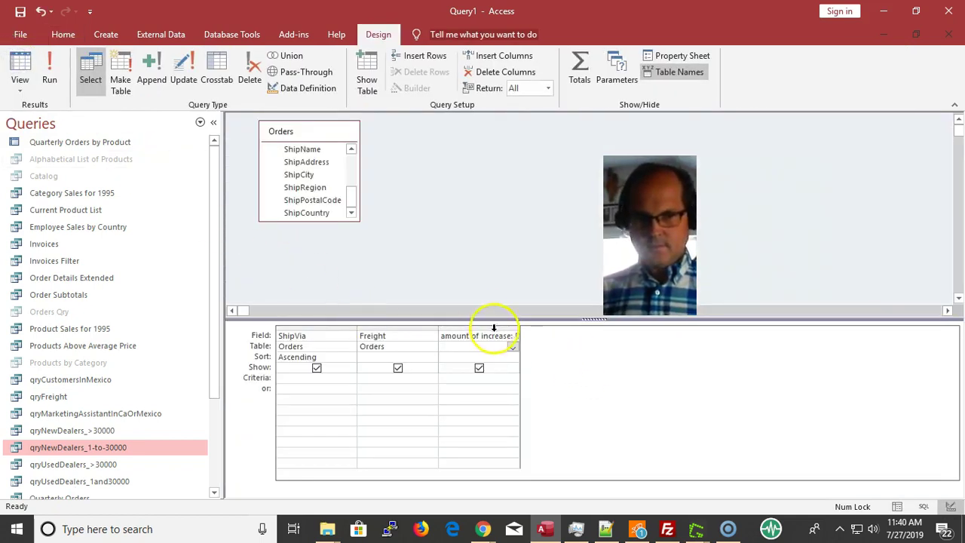
left_click(486, 336)
right_click(486, 339)
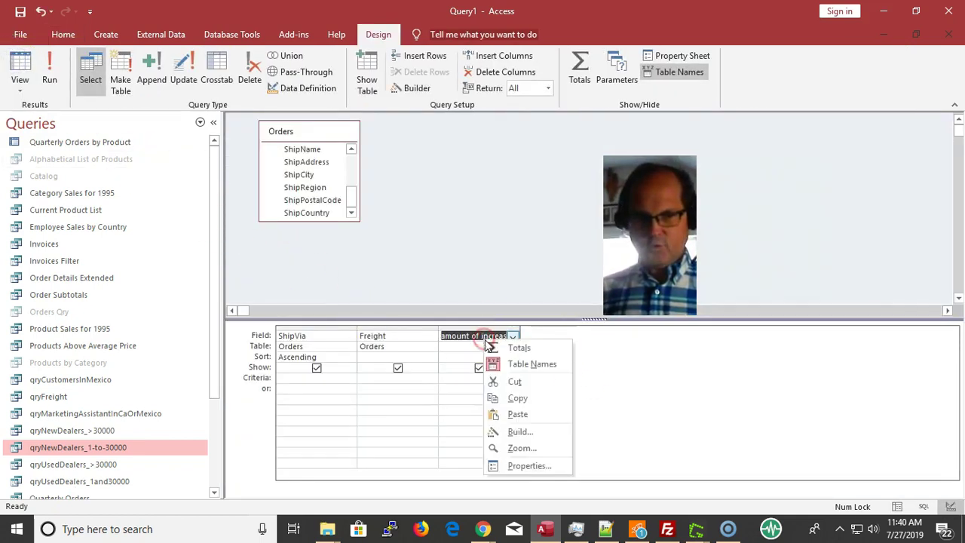
left_click(529, 466)
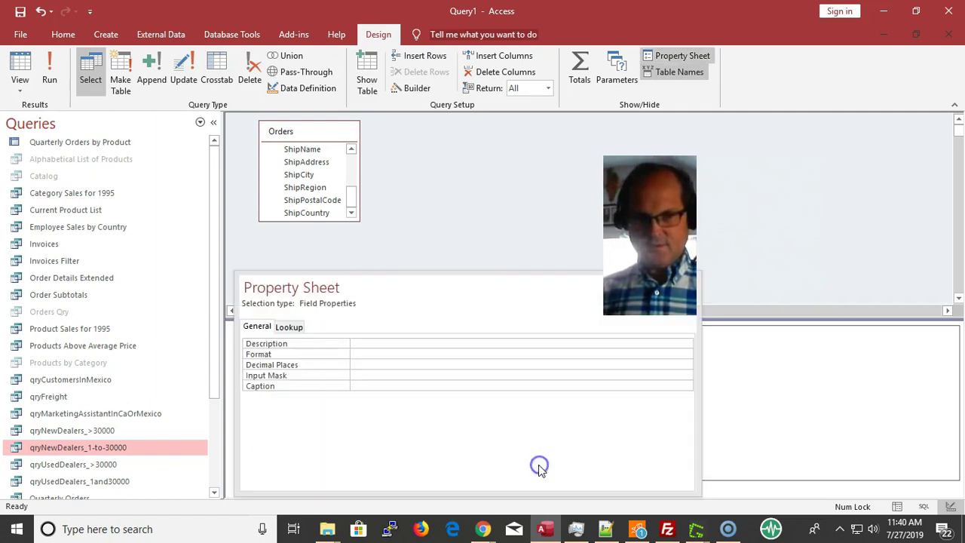
Set the Format property of the amount of increase field to Currency.
left_click(379, 354)
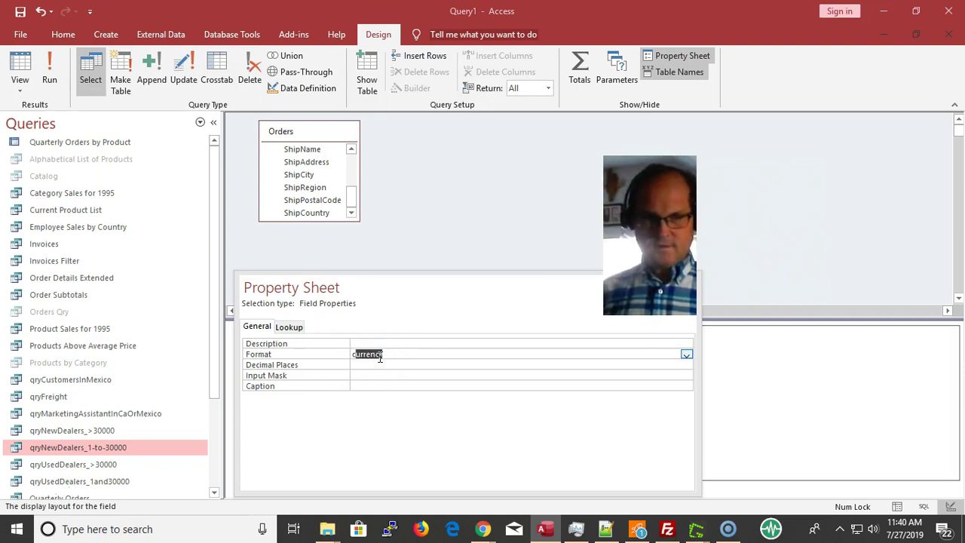
key("alt+Down")
key("Down")
key("Down")
key("Down")
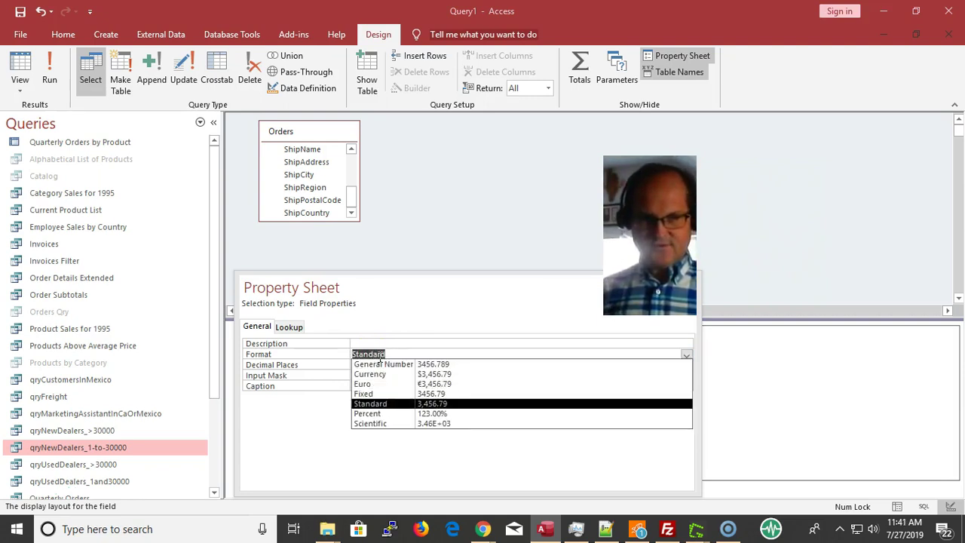
key("Up")
key("Up")
key("Up")
key("Down")
key("Down")
key("Up")
key("Return")
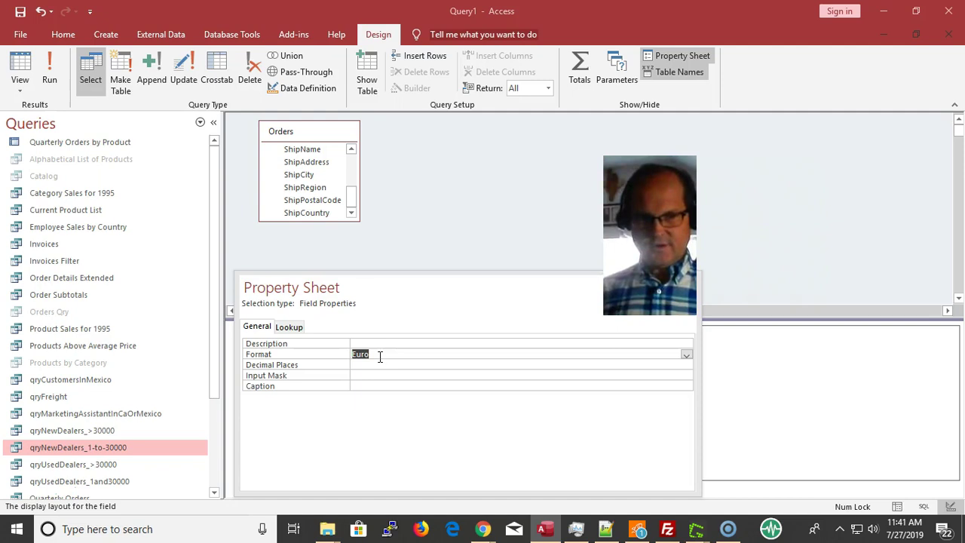
key("alt+Down")
key("Up")
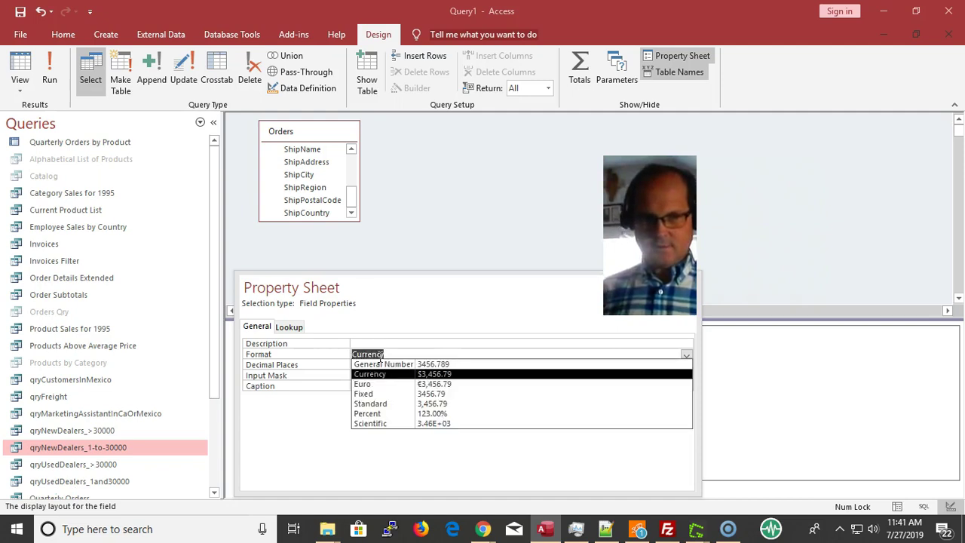
key("Tab")
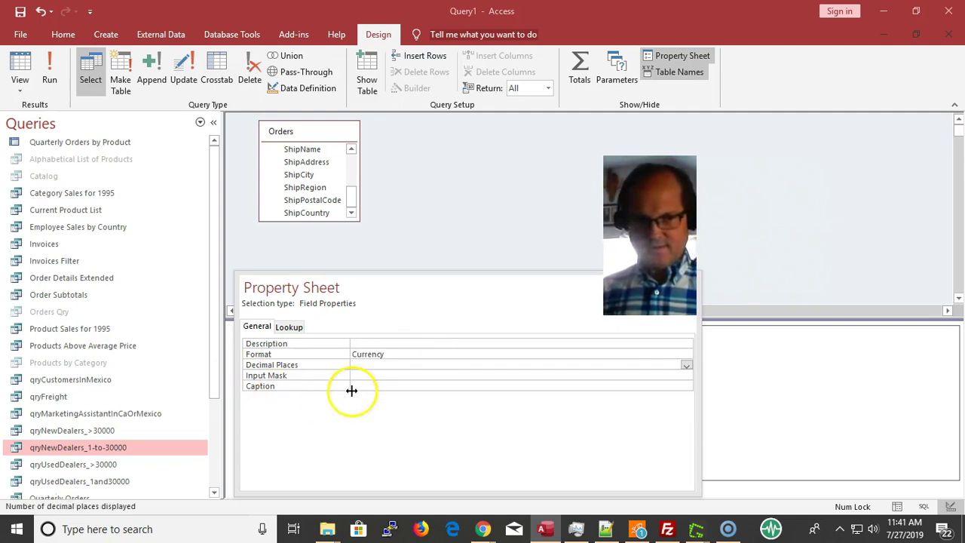
Set the Decimal Places of the amount of increase field to 2 and run the query.
left_click(406, 353)
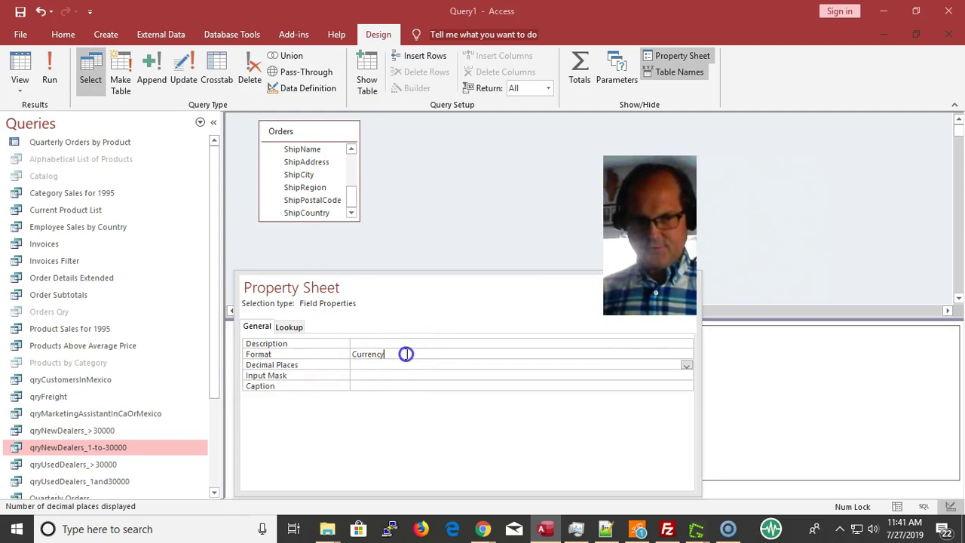
left_click(684, 356)
left_click(684, 356)
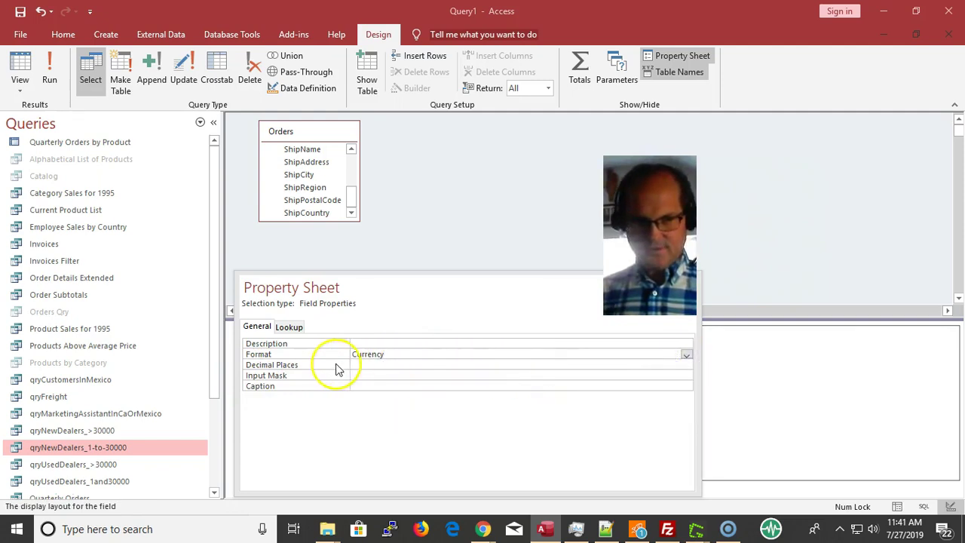
left_click(376, 365)
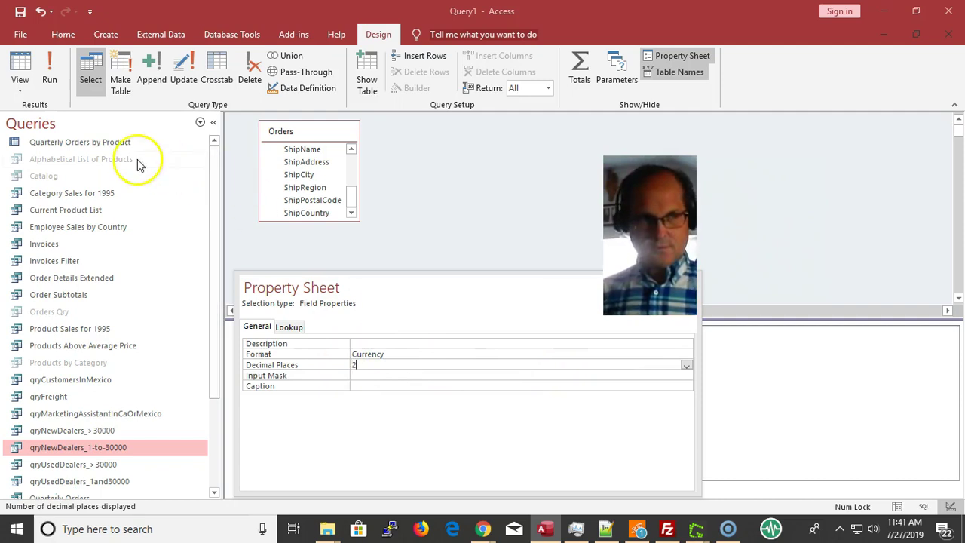
left_click(49, 67)
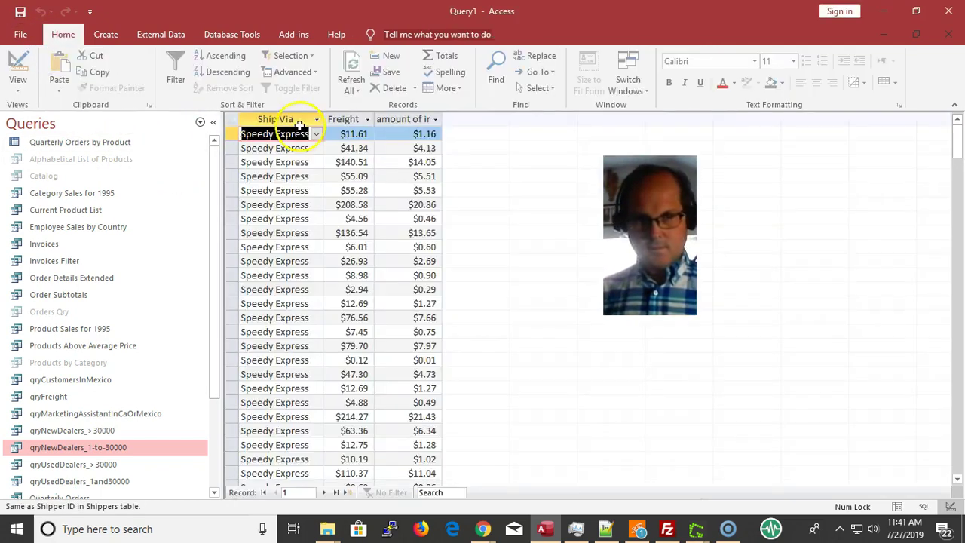
Fit the amount of increase column to its heading and look through the currency values in the datasheet.
double_click(443, 119)
left_click(442, 146)
scroll(426, 190, "down", 3)
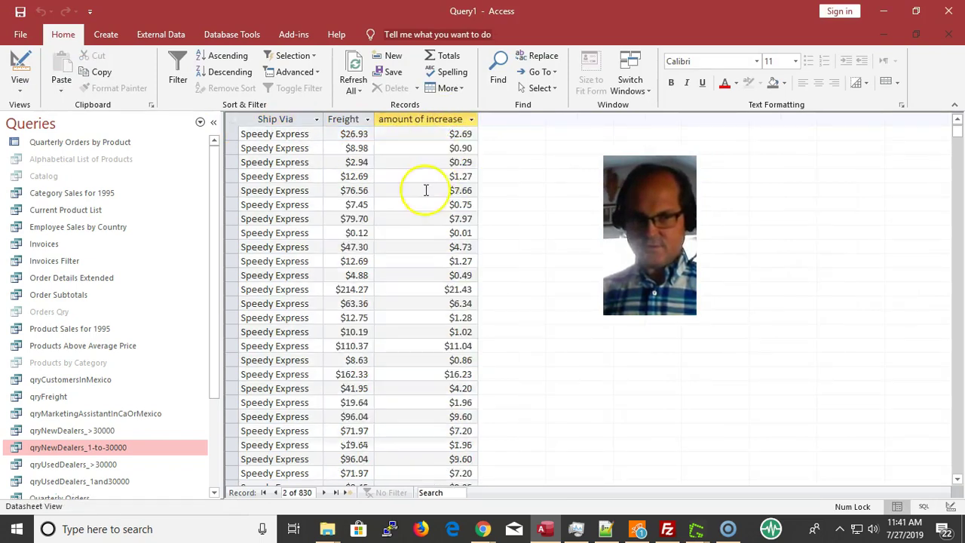
scroll(407, 203, "down", 15)
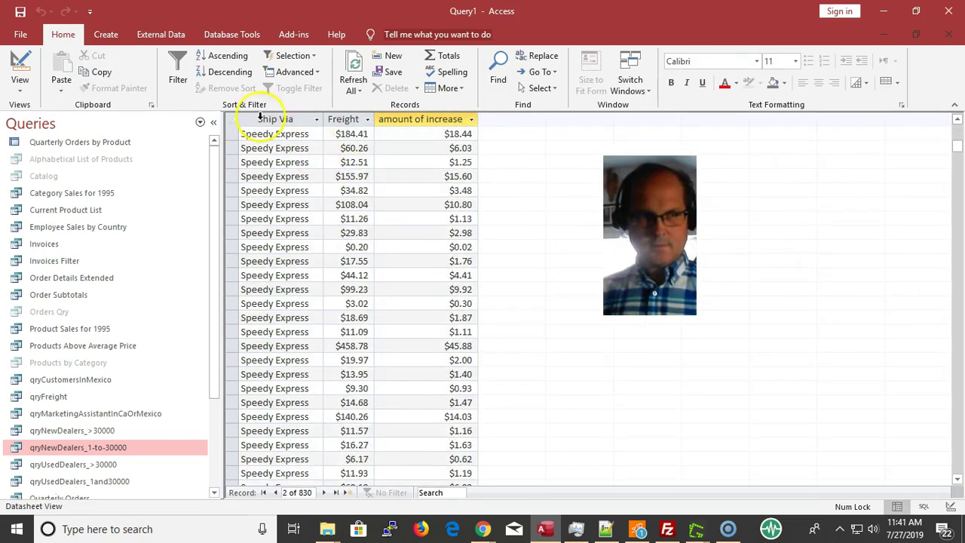
scroll(259, 120, "up", 1)
scroll(343, 248, "up", 6)
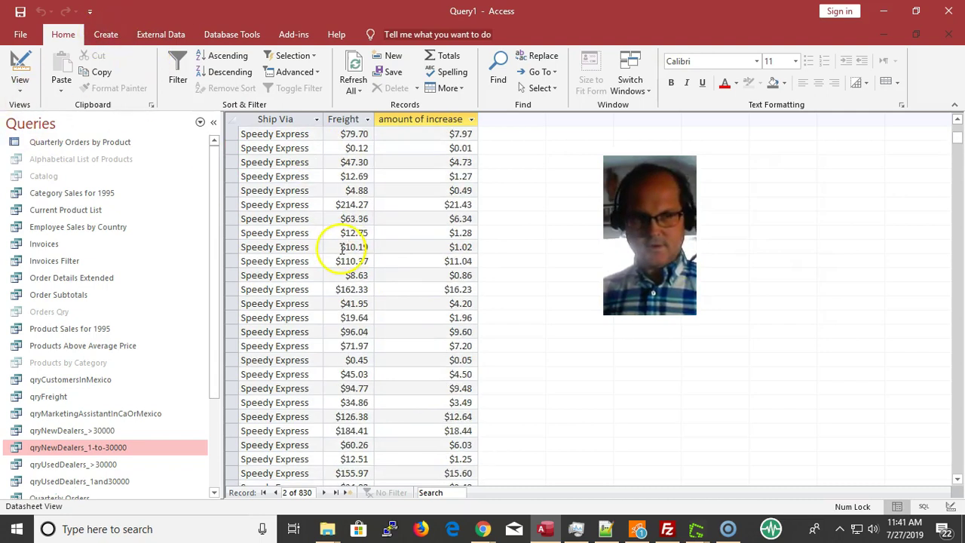
scroll(343, 249, "up", 5)
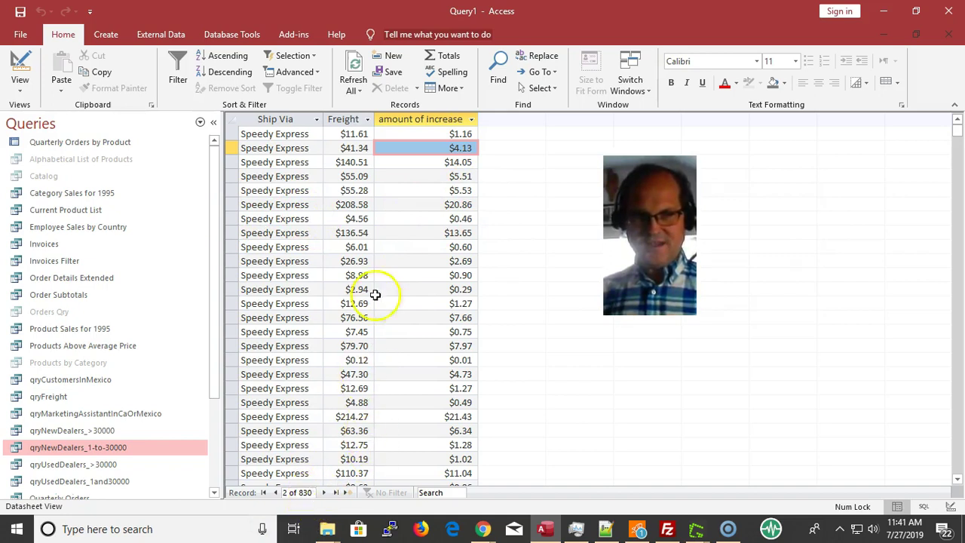
Examine the freight and increase amounts of the first nine Speedy Express records.
left_click(235, 134)
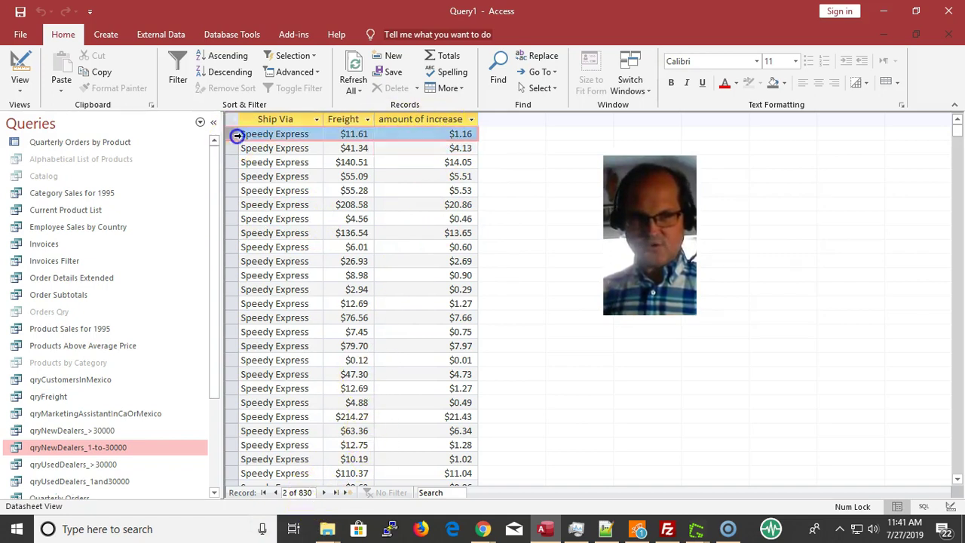
left_click_drag(237, 134, 263, 250)
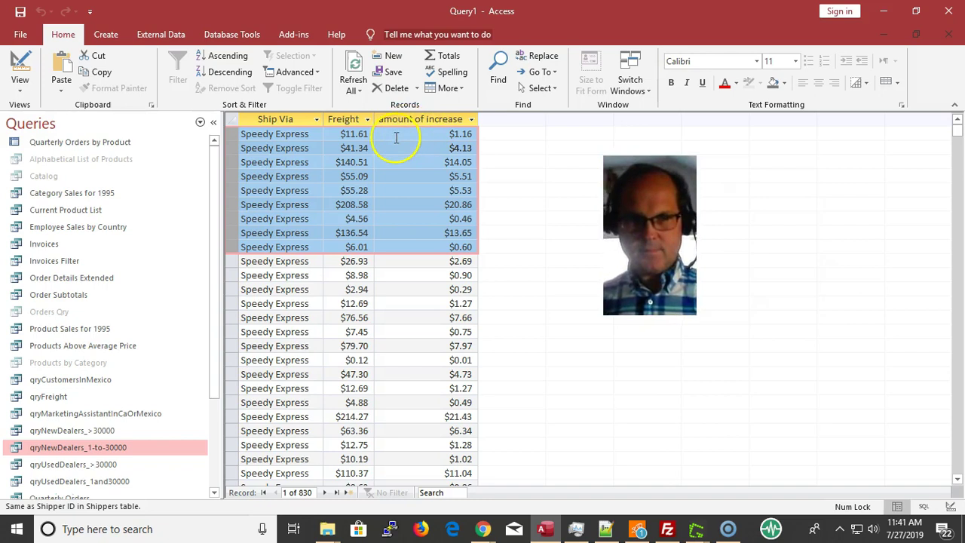
left_click(395, 135)
key("Left")
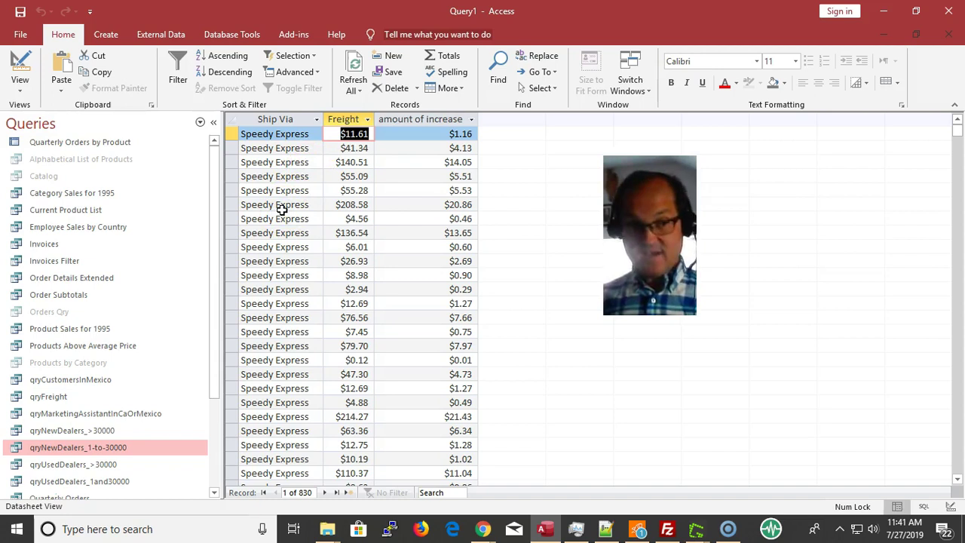
Page through the datasheet to the end of the records to examine the rows of each shipper.
key("Left")
key("Page_Down")
key("Page_Down")
key("Page_Down")
key("Page_Down")
key("Page_Down")
key("Page_Down")
key("Page_Down")
key("Page_Down")
key("Page_Down")
key("Page_Down")
key("Page_Down")
key("Page_Down")
key("Page_Down")
key("Page_Down")
key("Page_Down")
key("Page_Down")
key("Page_Down")
key("Page_Down")
key("Page_Down")
key("Page_Down")
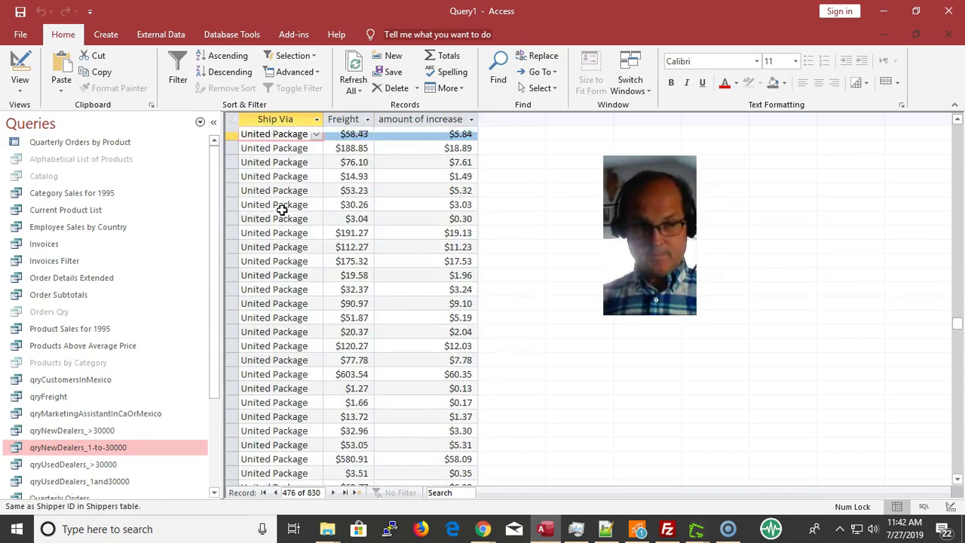
key("Page_Down")
key("Page_Down")
key("Page_Down")
key("Page_Down")
key("Page_Down")
key("Page_Down")
key("Page_Down")
key("Page_Down")
key("Page_Down")
key("Page_Down")
key("Page_Down")
key("Page_Down")
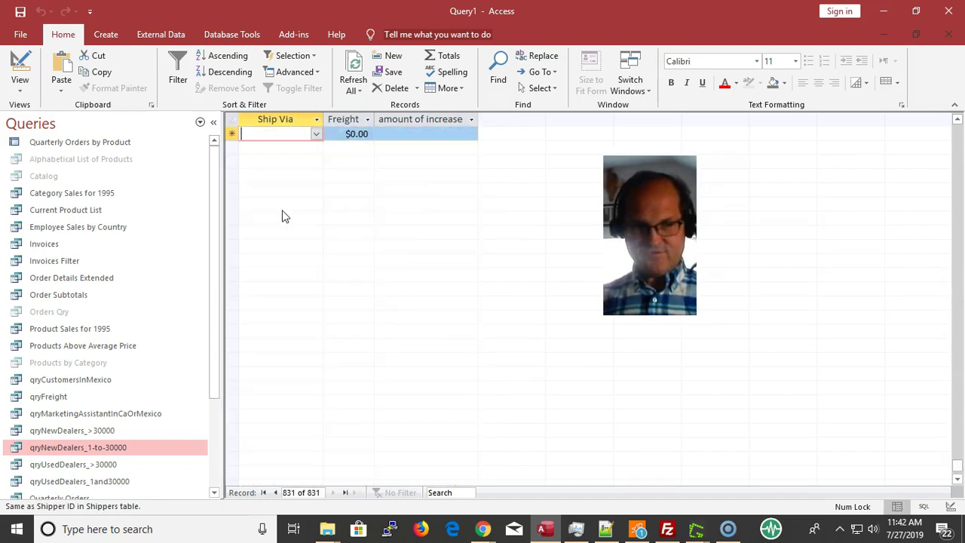
Return to the query design, show the Total row in the grid and close the property sheet.
left_click(19, 65)
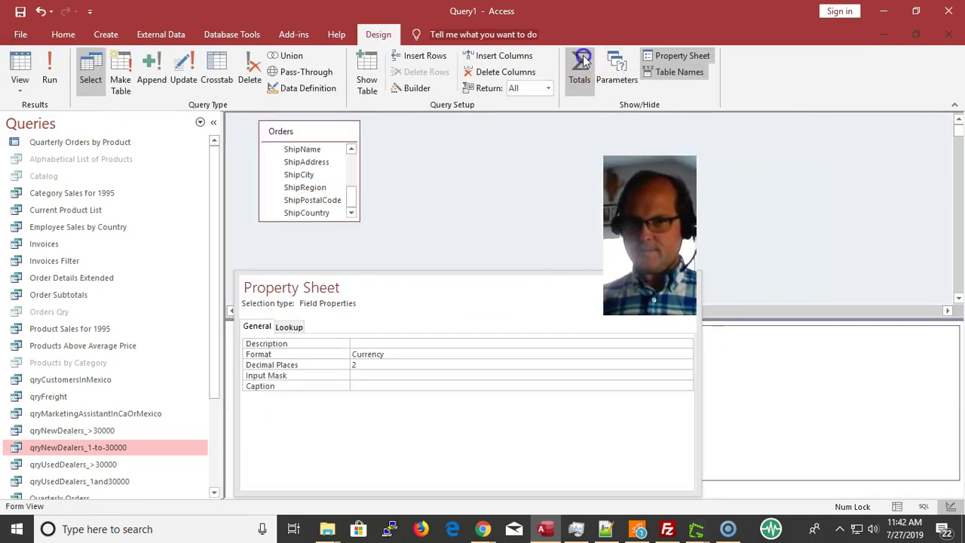
left_click(583, 60)
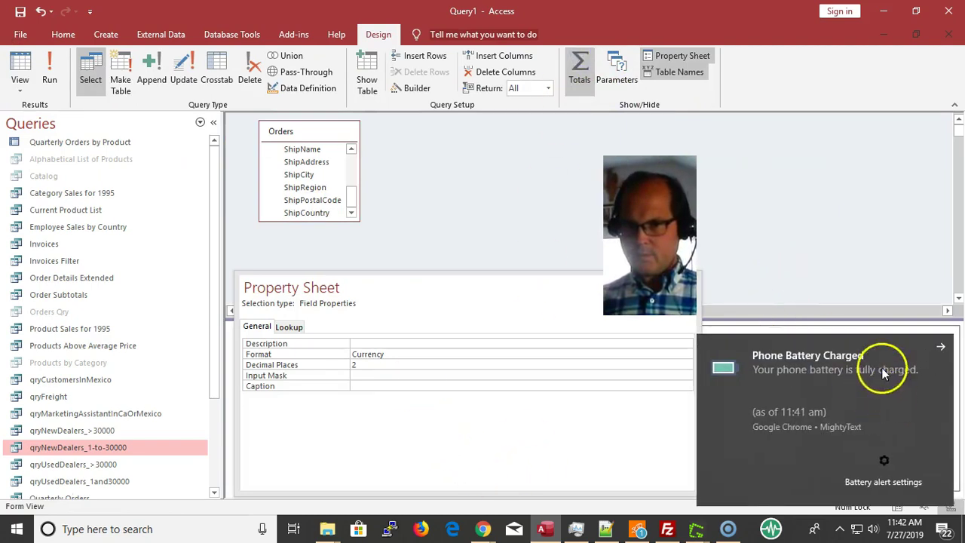
left_click(940, 341)
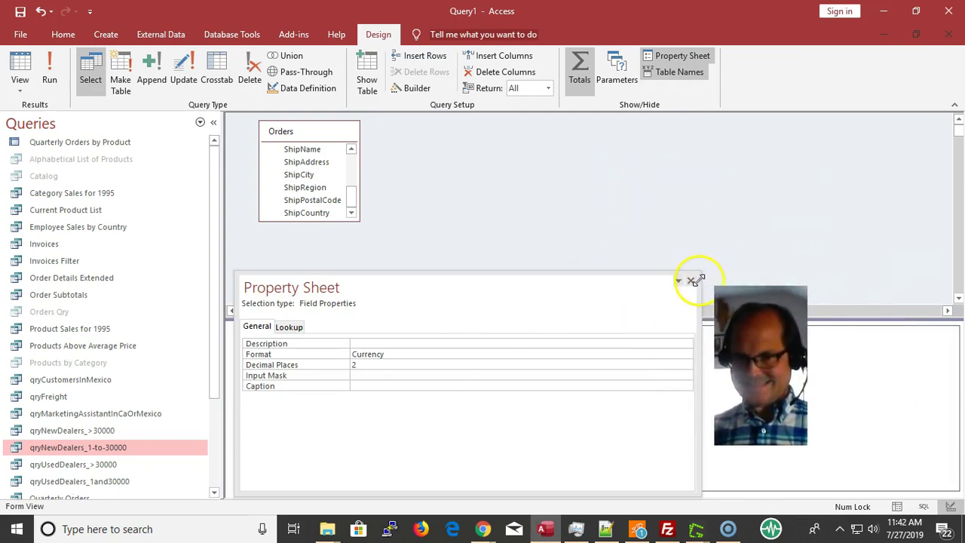
left_click(690, 281)
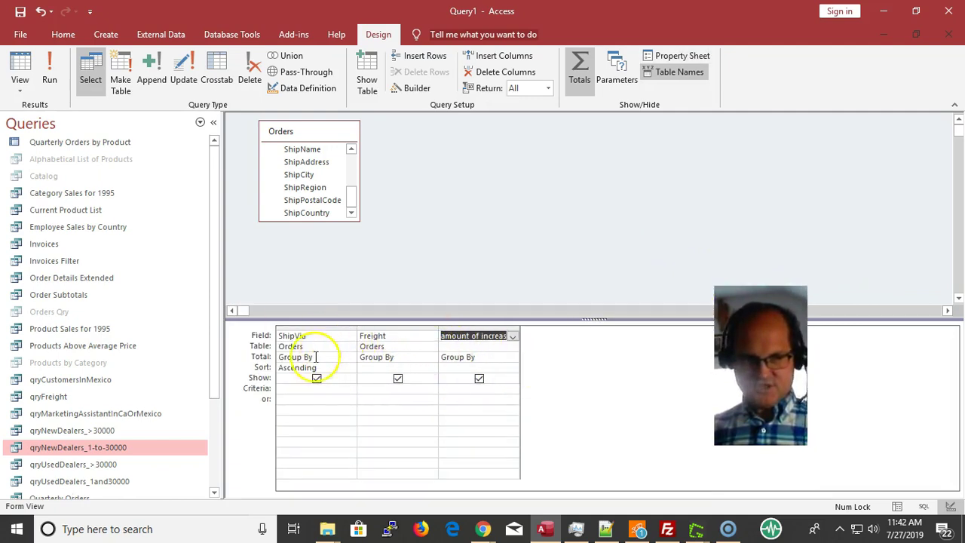
Set the Freight column's total to Sum and widen the amount of increase column to show its full expression.
left_click(400, 359)
double_click(403, 360)
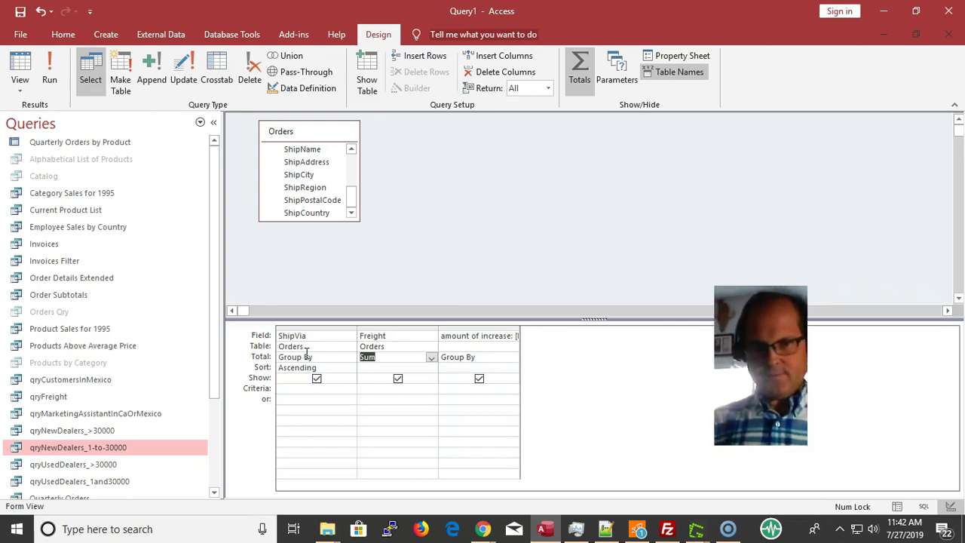
left_click(545, 400)
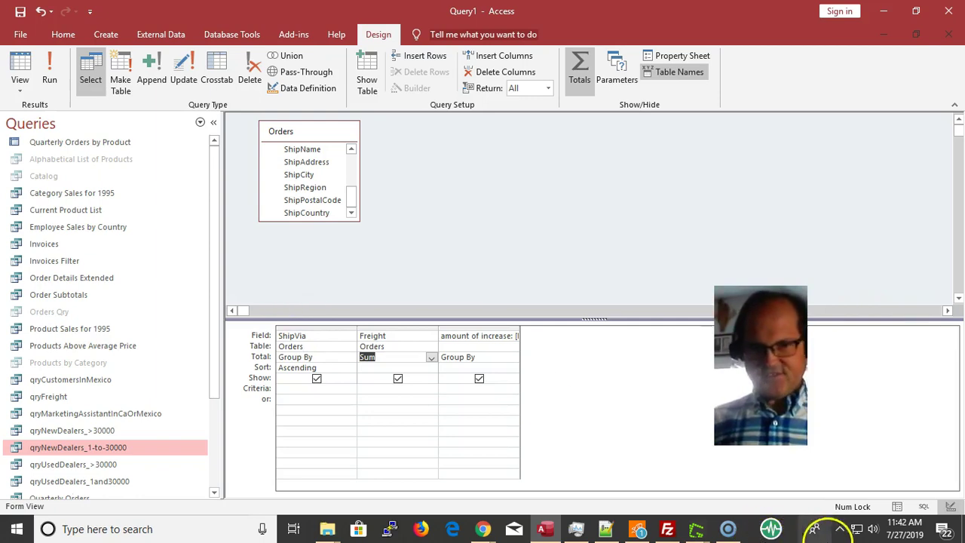
double_click(520, 326)
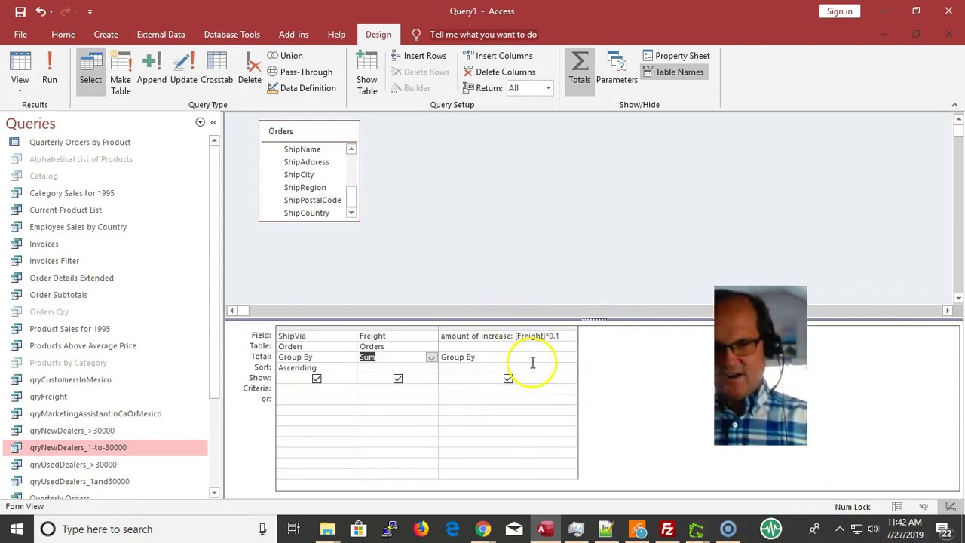
Try to run the query with the total of the amount of increase column set to Expression.
left_click(481, 358)
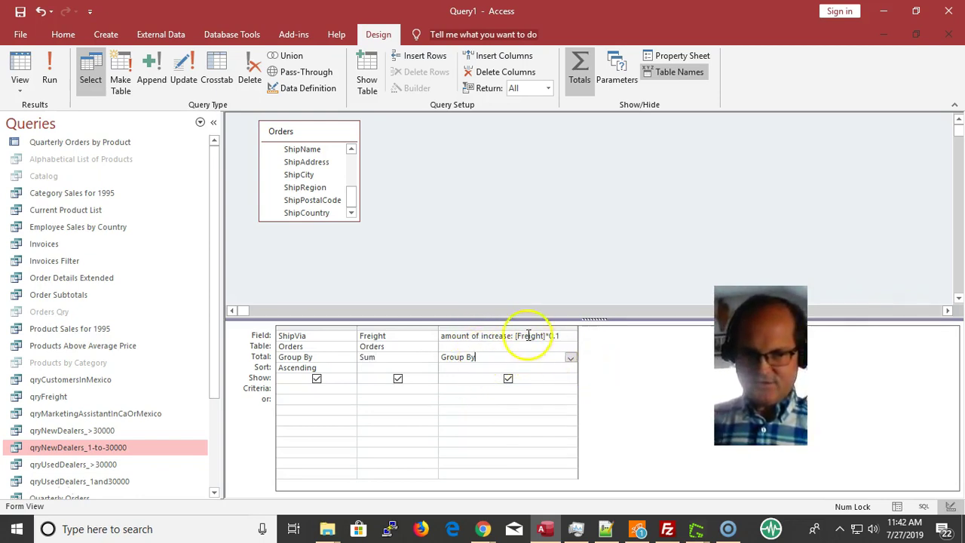
left_click(571, 357)
left_click_drag(518, 390, 478, 469)
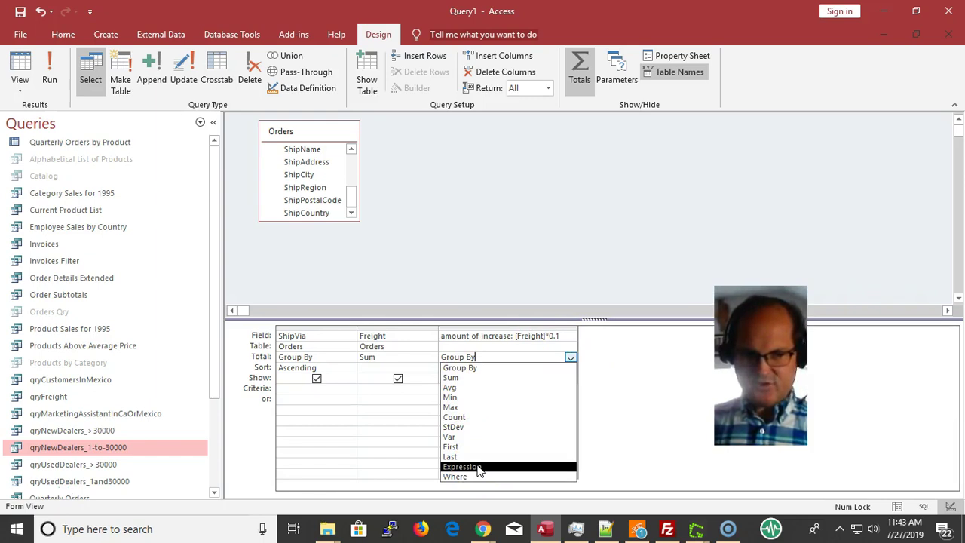
left_click(478, 467)
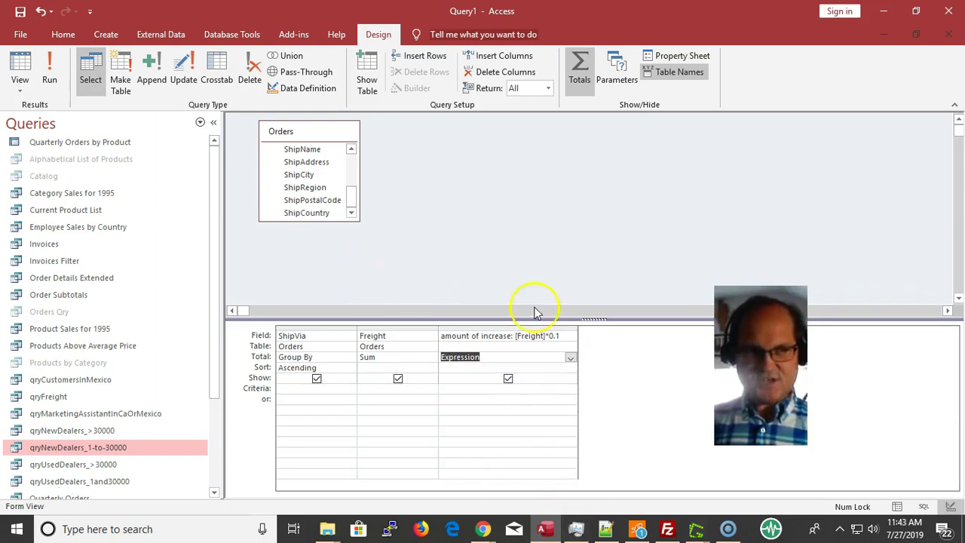
left_click(49, 78)
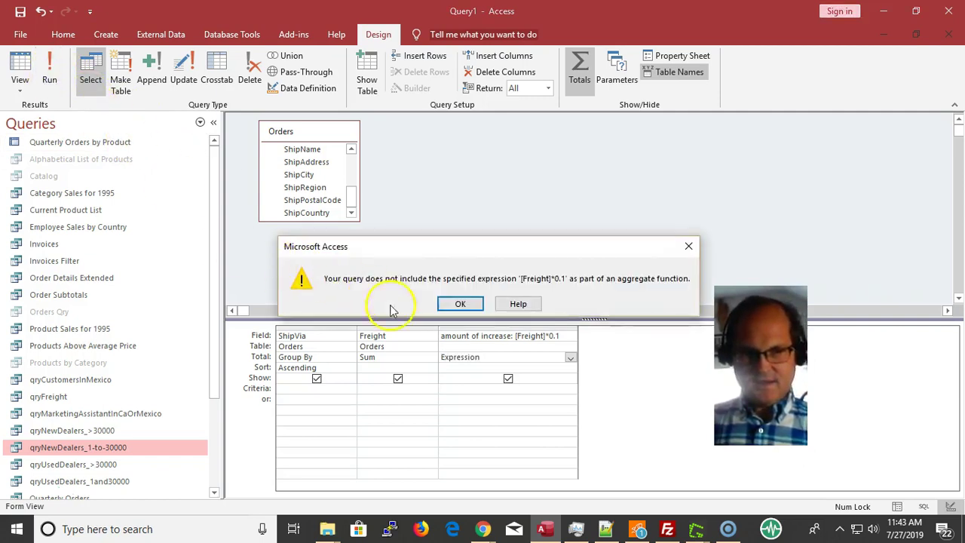
left_click(462, 304)
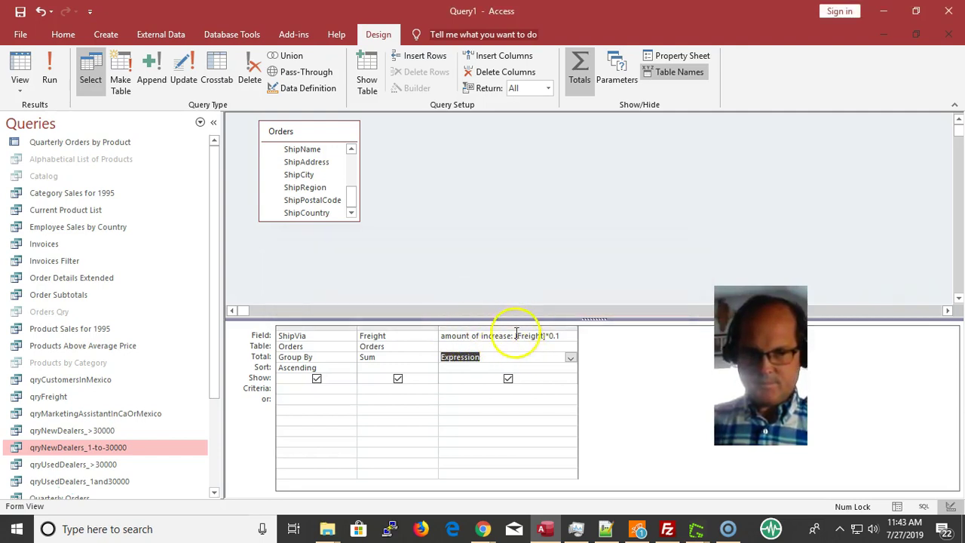
Set the amount of increase total to Sum and run the query, fitting the summed freight column to its heading.
left_click(514, 335)
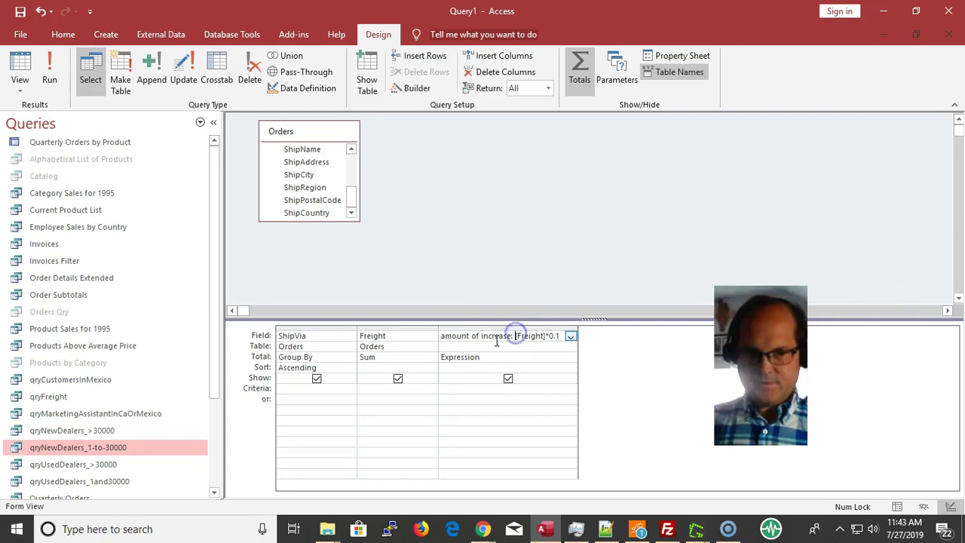
left_click(530, 360)
double_click(531, 361)
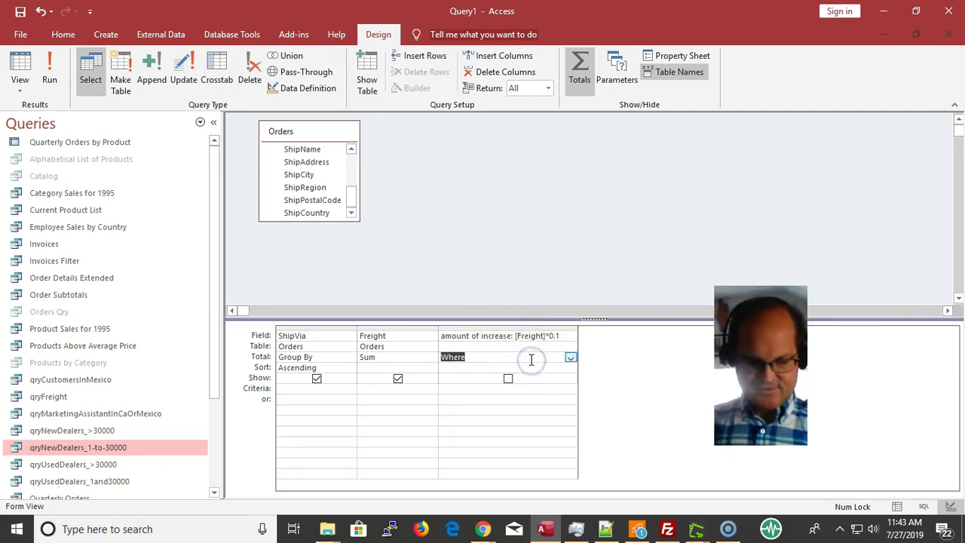
type("sum")
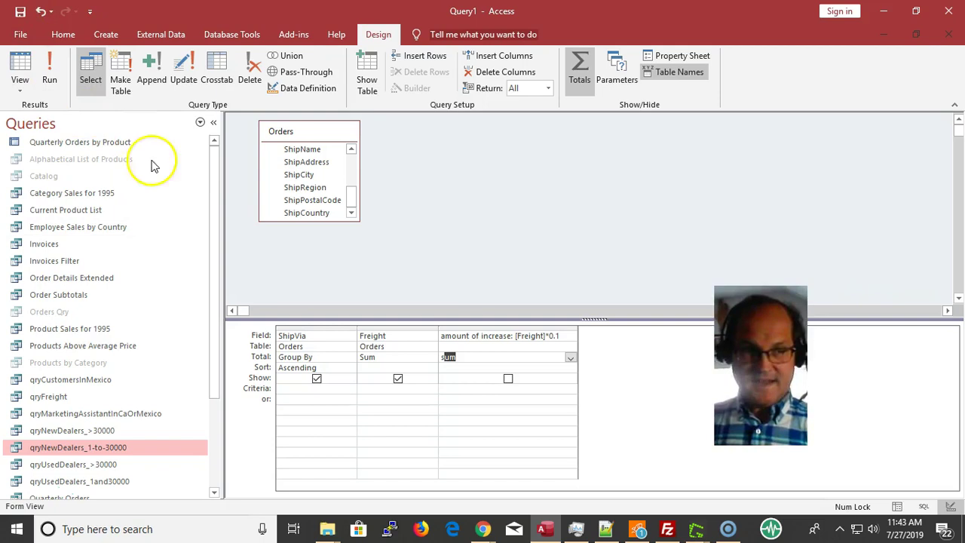
left_click(61, 83)
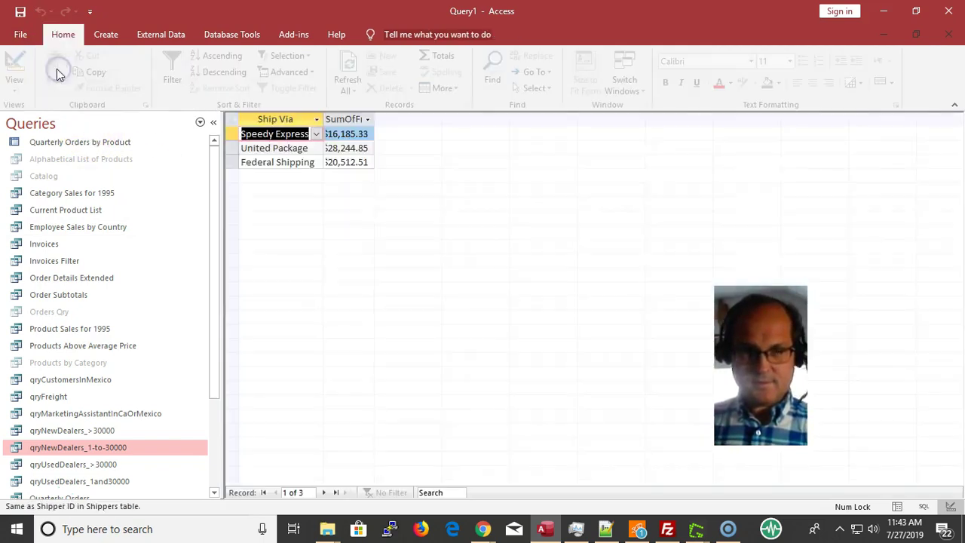
double_click(374, 118)
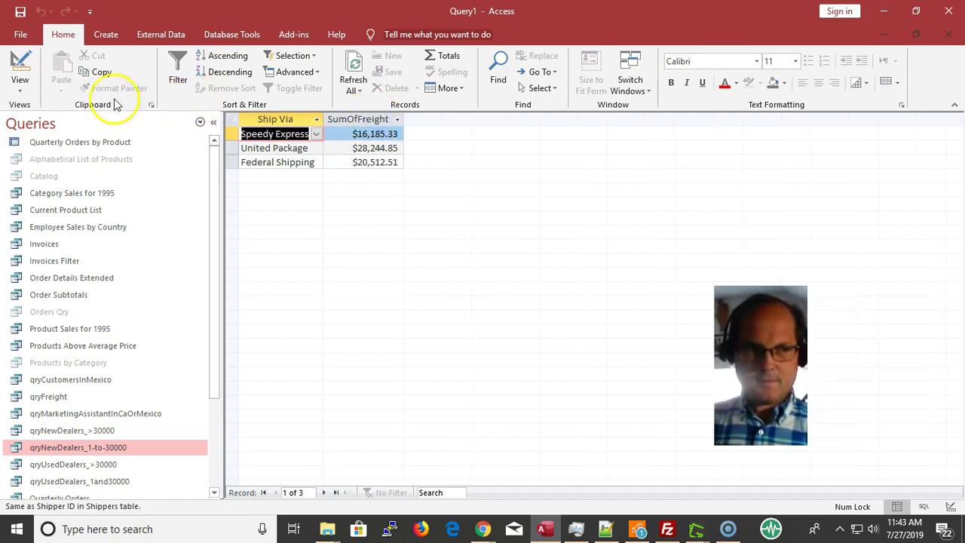
Return to the query design, include the amount of increase column in the output and run the query.
left_click(20, 68)
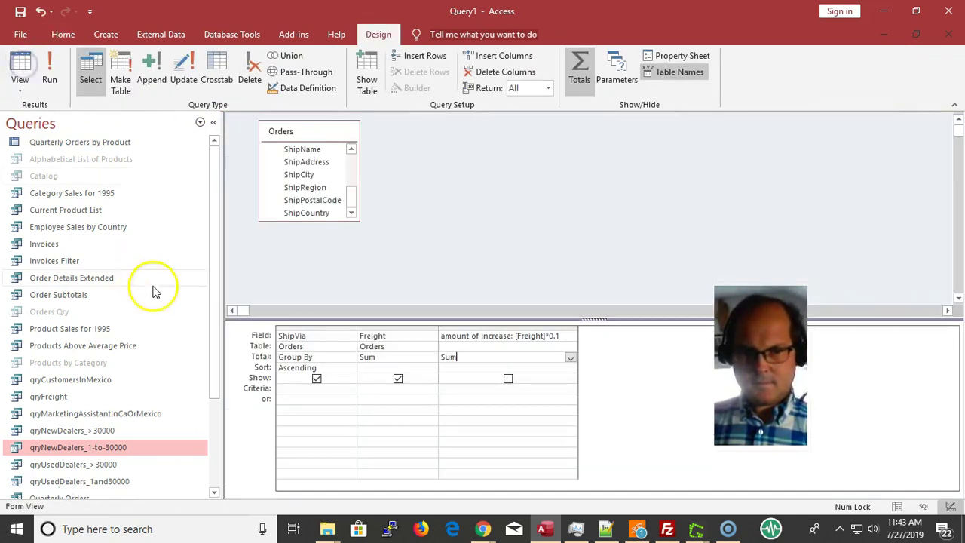
left_click(508, 378)
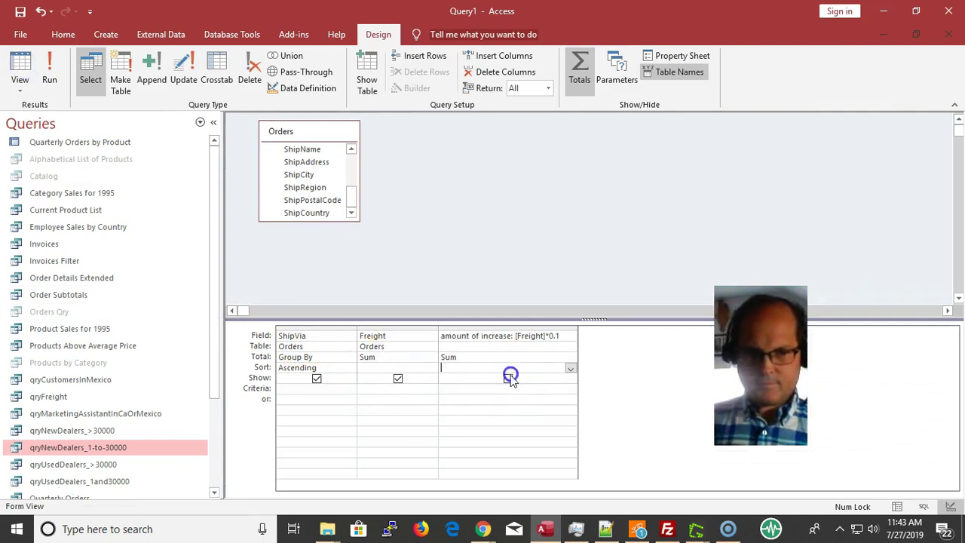
left_click(50, 68)
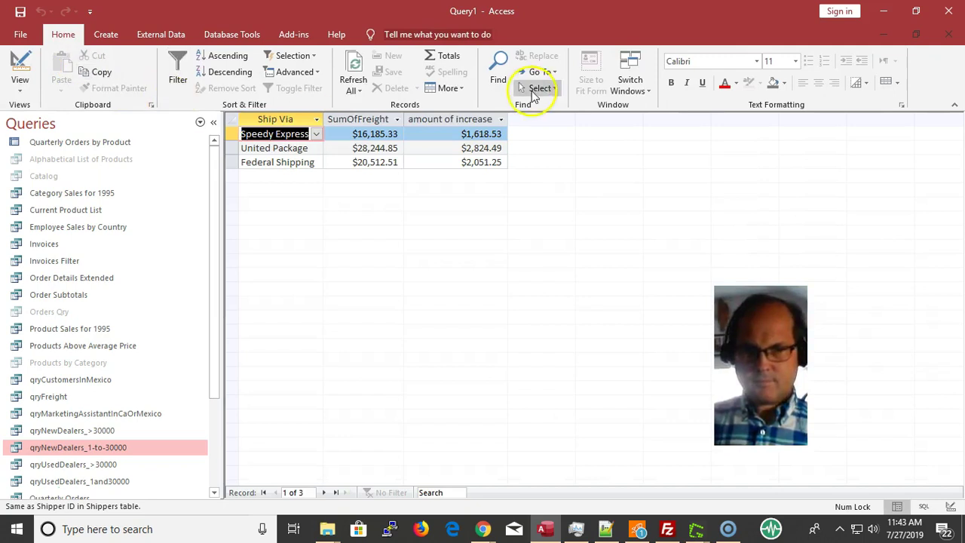
Narrow the amount of increase column in the query results.
left_click(504, 120)
left_click(458, 303)
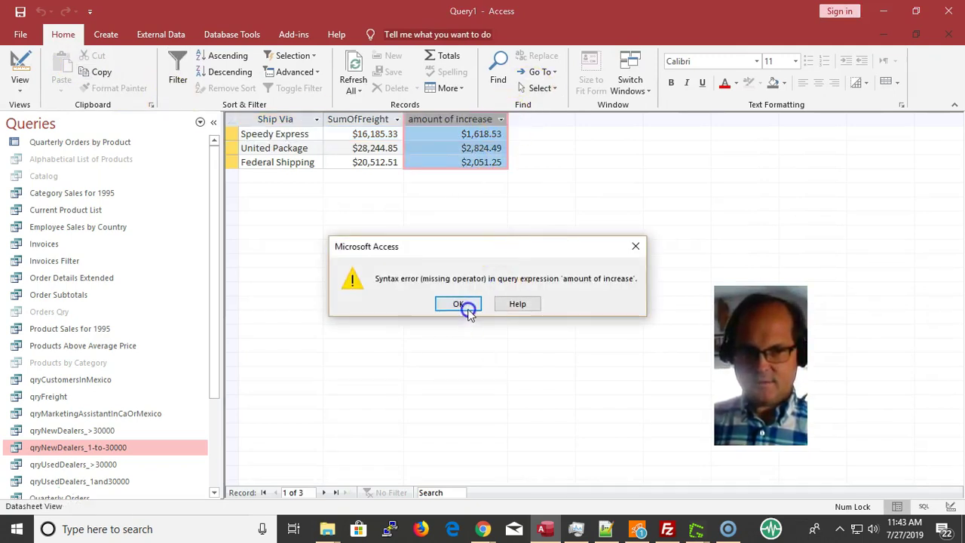
left_click(435, 147)
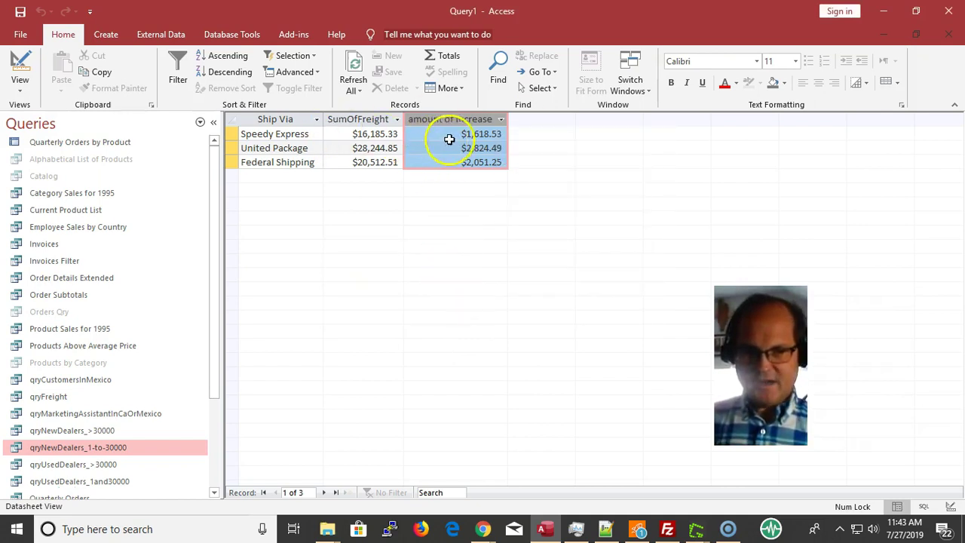
left_click_drag(513, 116, 484, 118)
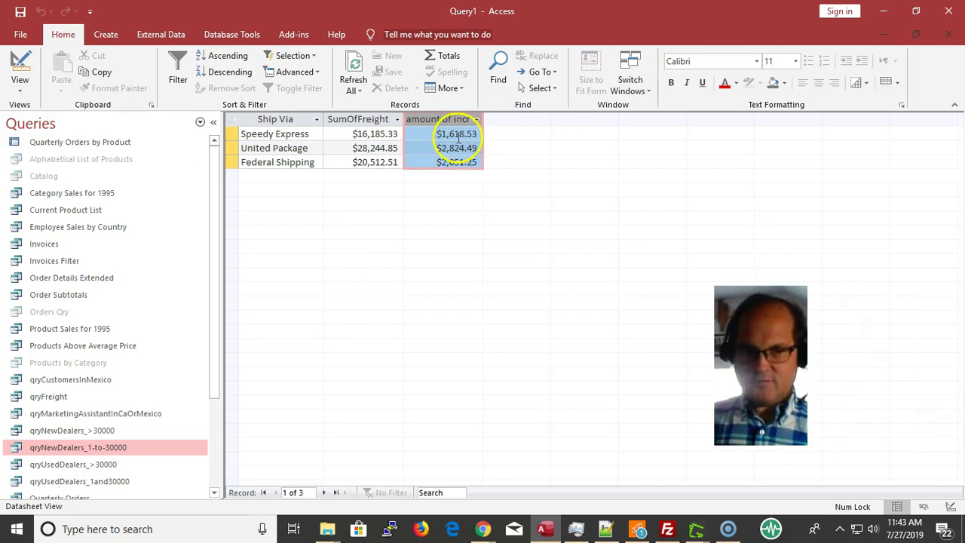